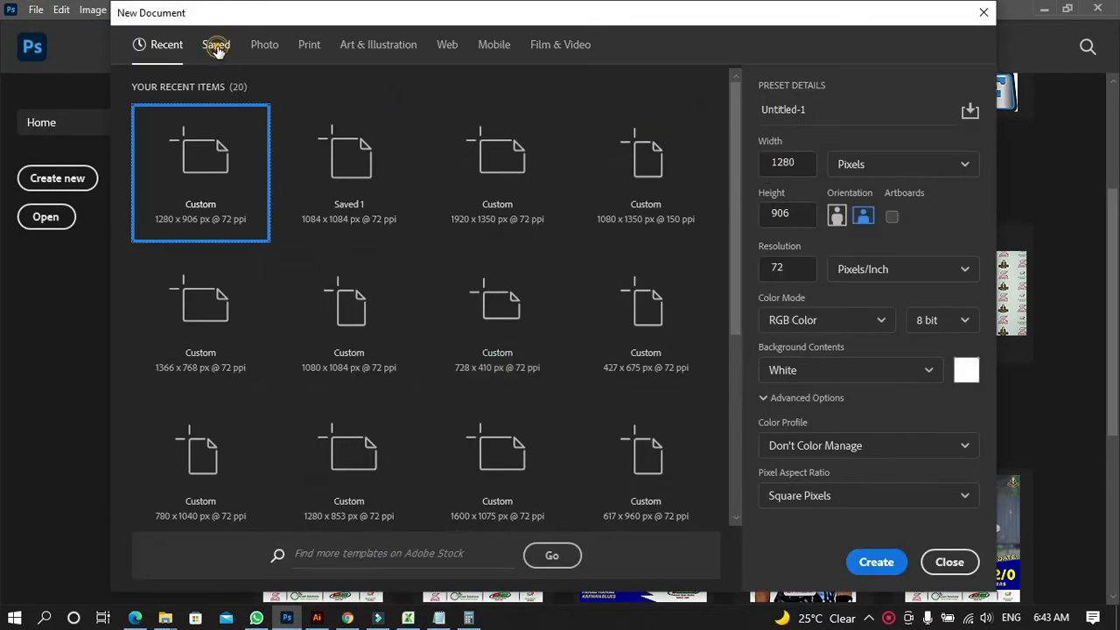
Create a blank document from the saved 1084 x 1084 px, 72 ppi preset in RGB Color
left_click(216, 45)
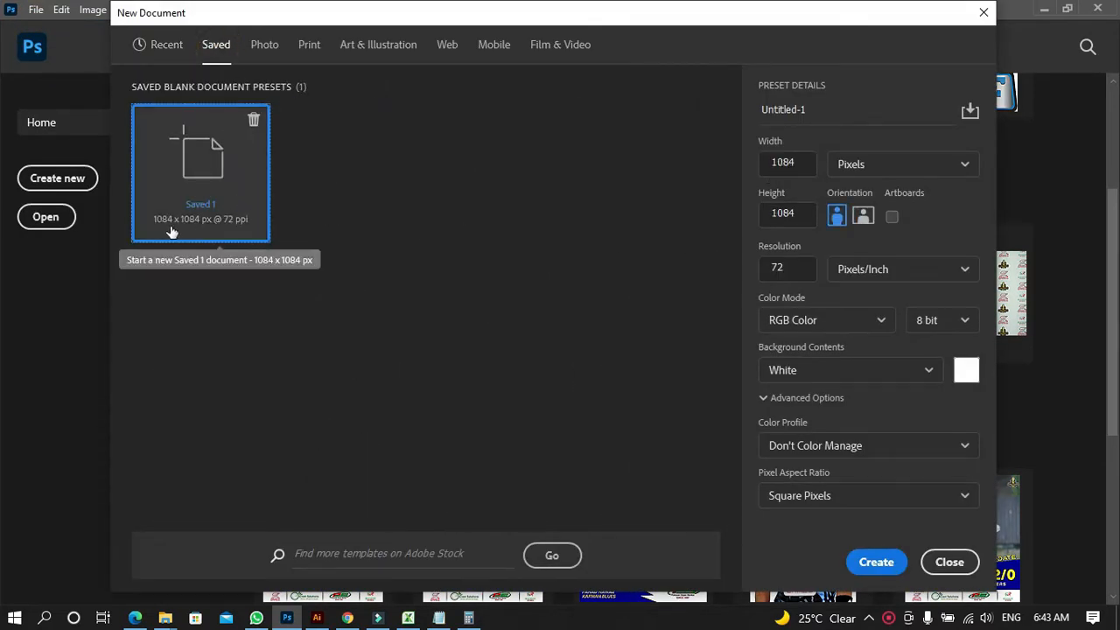
left_click(787, 162)
left_click(791, 216)
left_click(794, 269)
left_click(791, 320)
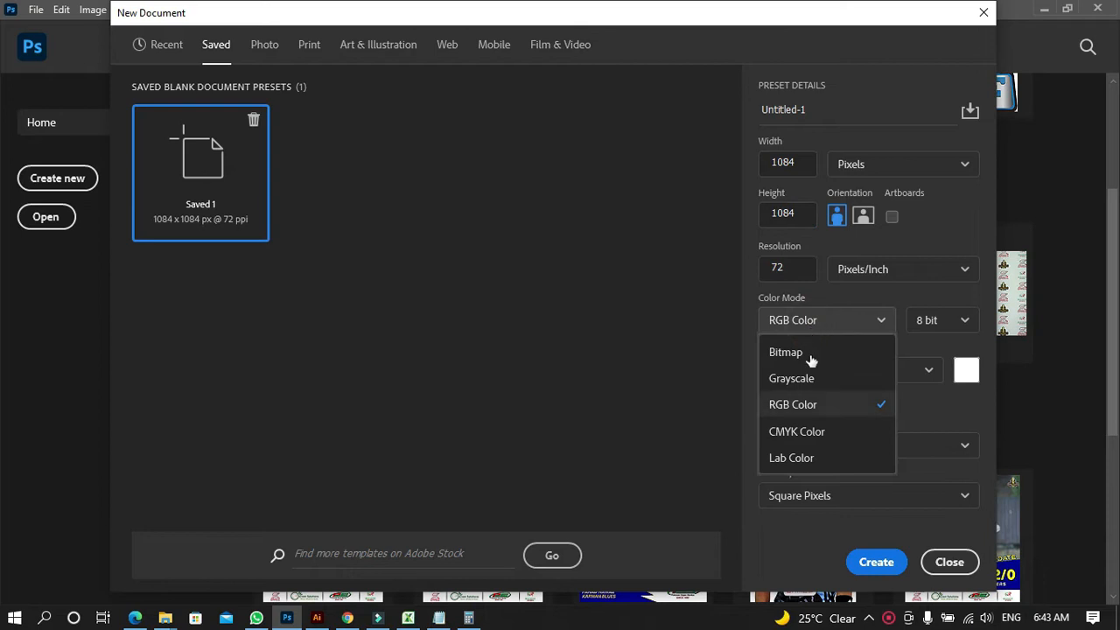
left_click(814, 405)
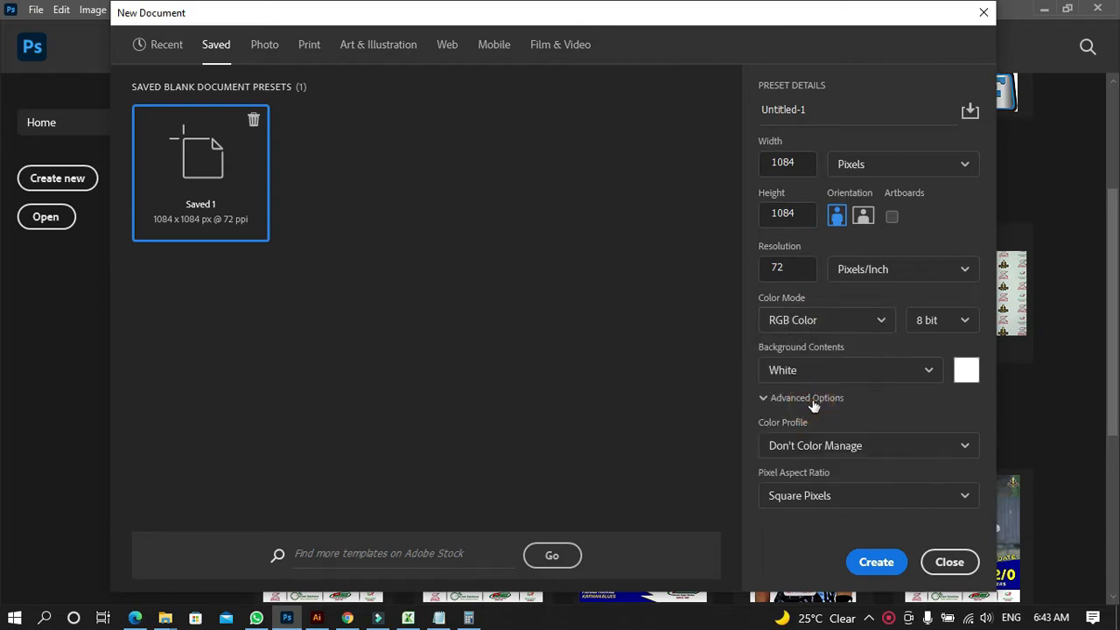
left_click(875, 562)
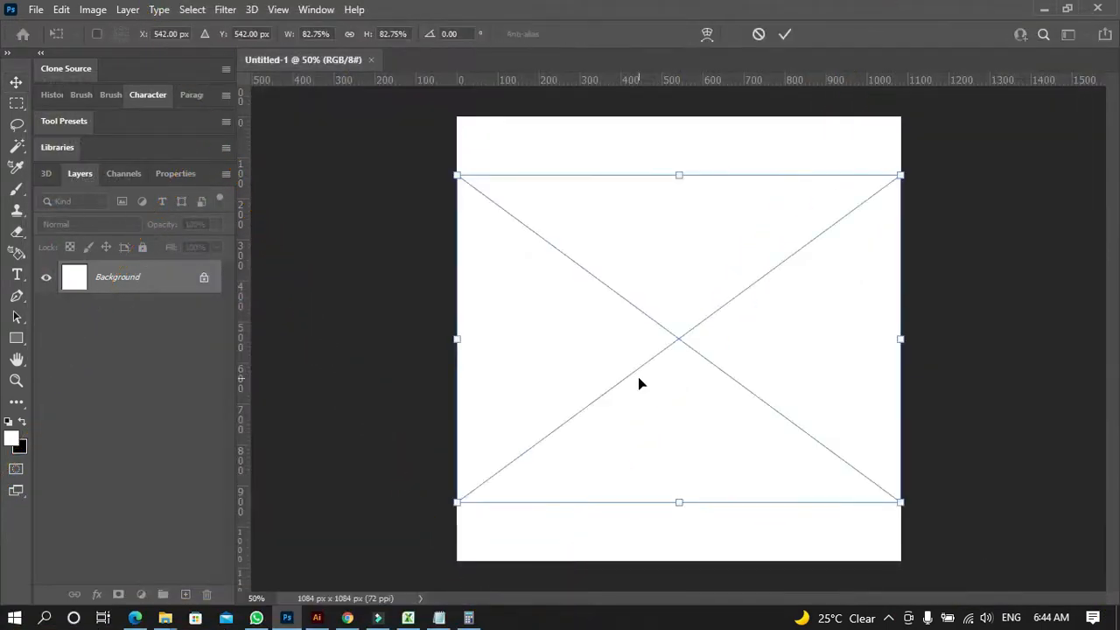
Move the placed lawn meadow image down so the grass fills the bottom of the canvas, and commit it
left_click_drag(674, 428, 682, 477)
double_click(692, 349)
left_click(703, 463)
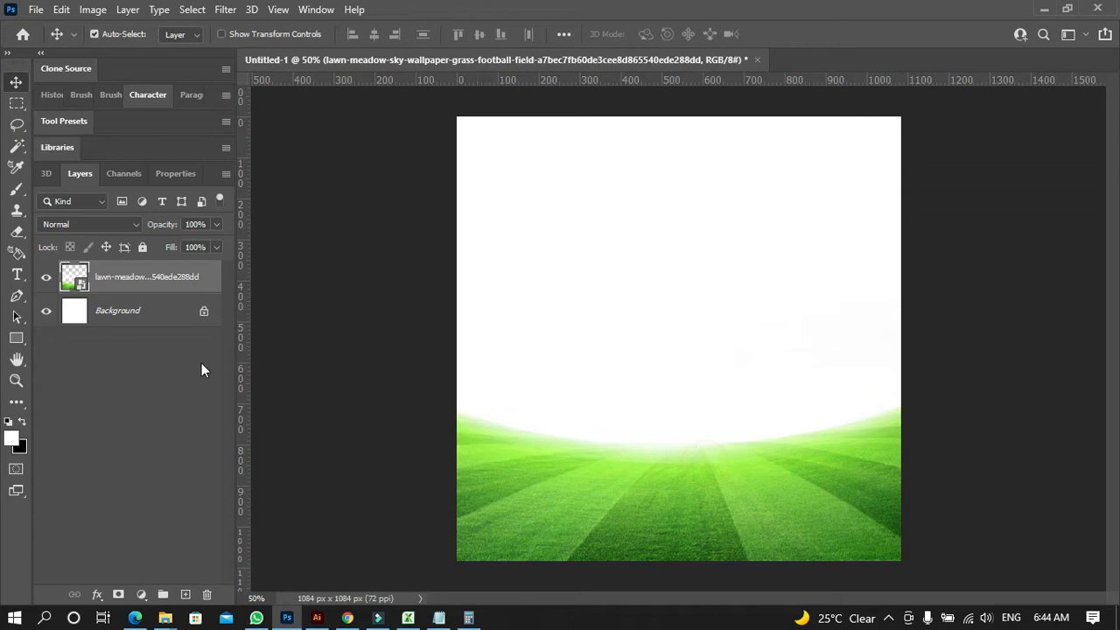
Add a Solid Color fill layer in yellow fff600 directly above the Background layer
left_click(145, 318)
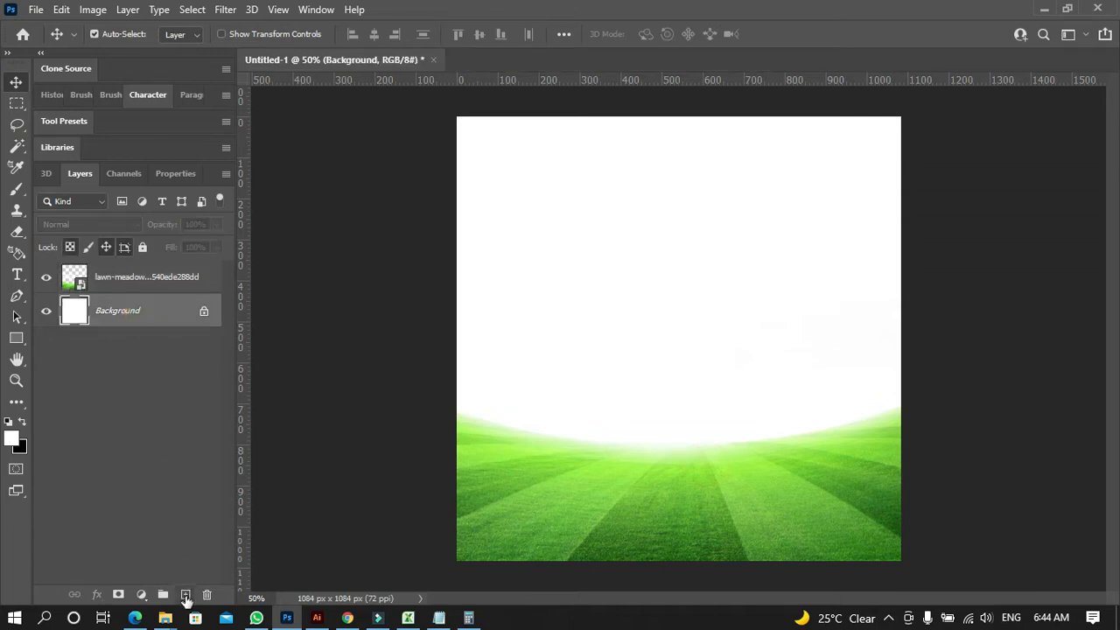
left_click(142, 596)
left_click(206, 306)
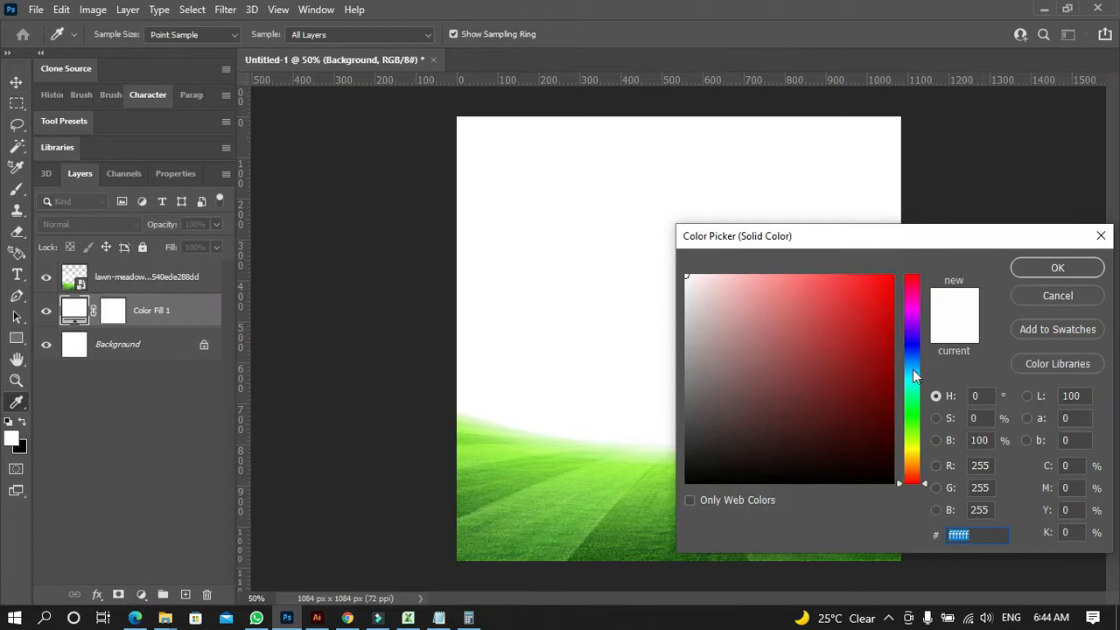
left_click(910, 447)
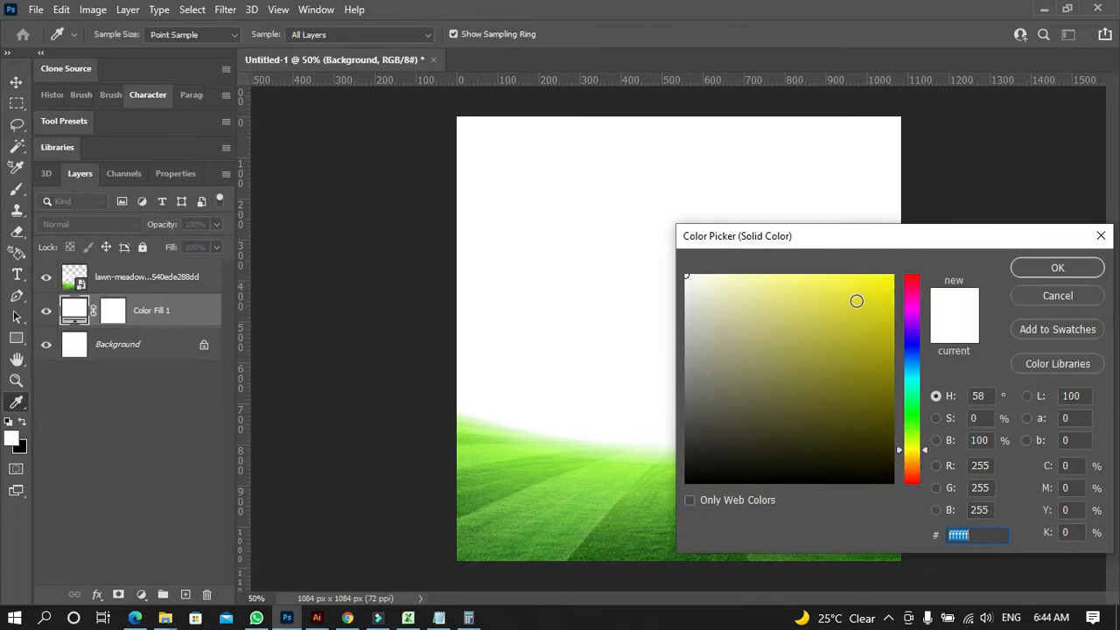
mouse_move(856, 299)
left_mouse_down()
mouse_move(921, 253)
mouse_move(930, 322)
mouse_move(936, 251)
left_mouse_up()
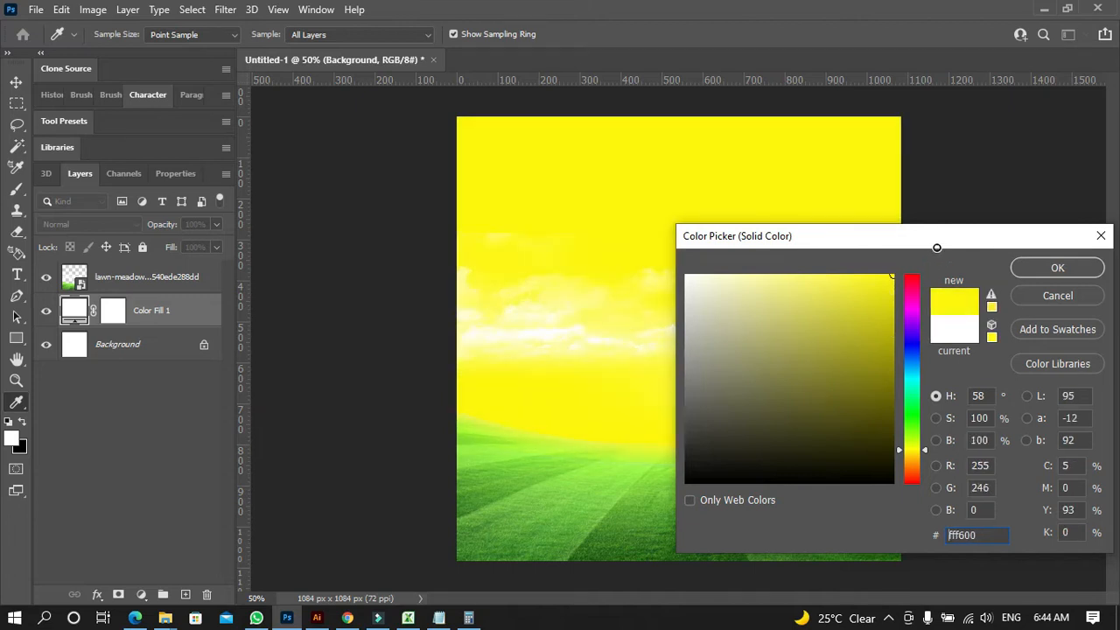
left_click(1050, 268)
key("v")
left_click(688, 393)
left_click(394, 376)
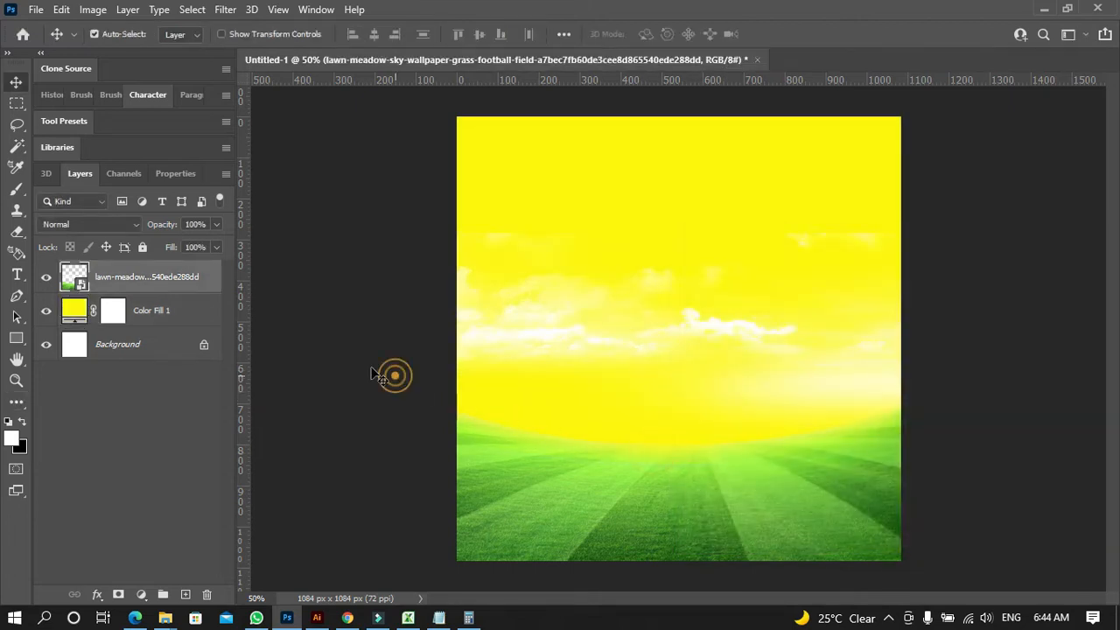
Bring the green-jersey cricketer's photo from the browser's image results into the poster as a new layer
left_click(35, 12)
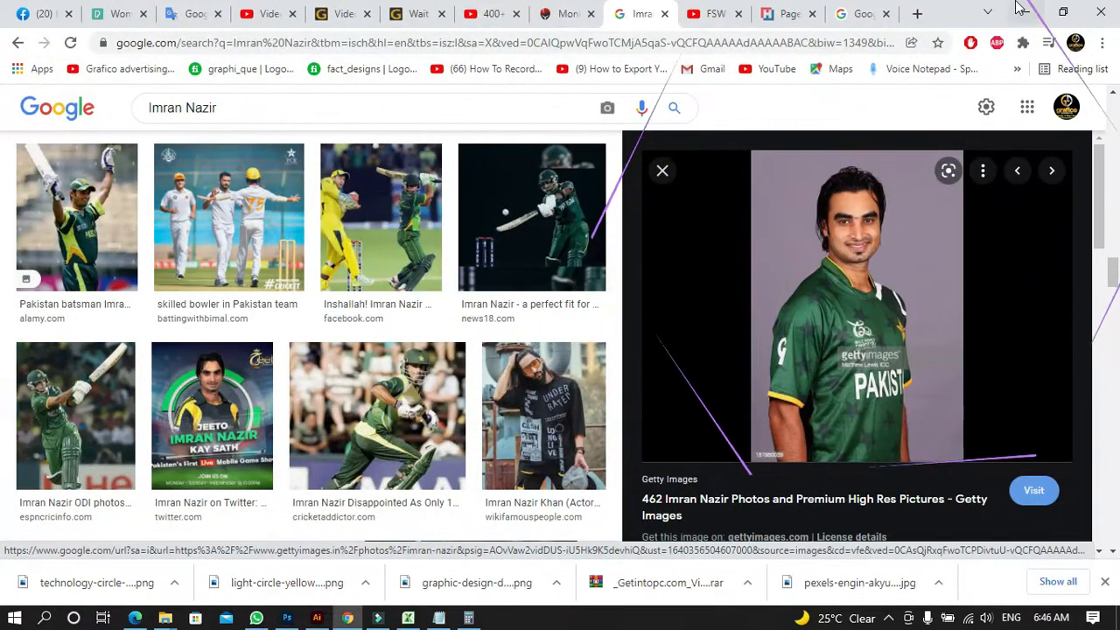
left_click(1022, 12)
key("ctrl+v")
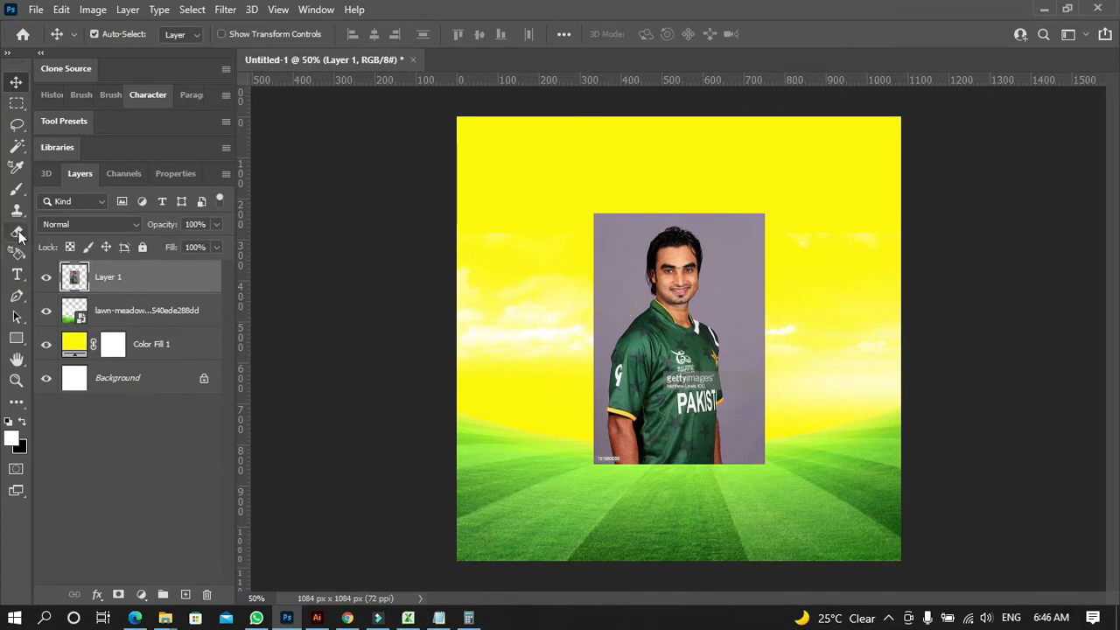
Select the cricketer with Select Subject and hide the photo's grey backdrop with a layer mask
left_click(17, 146)
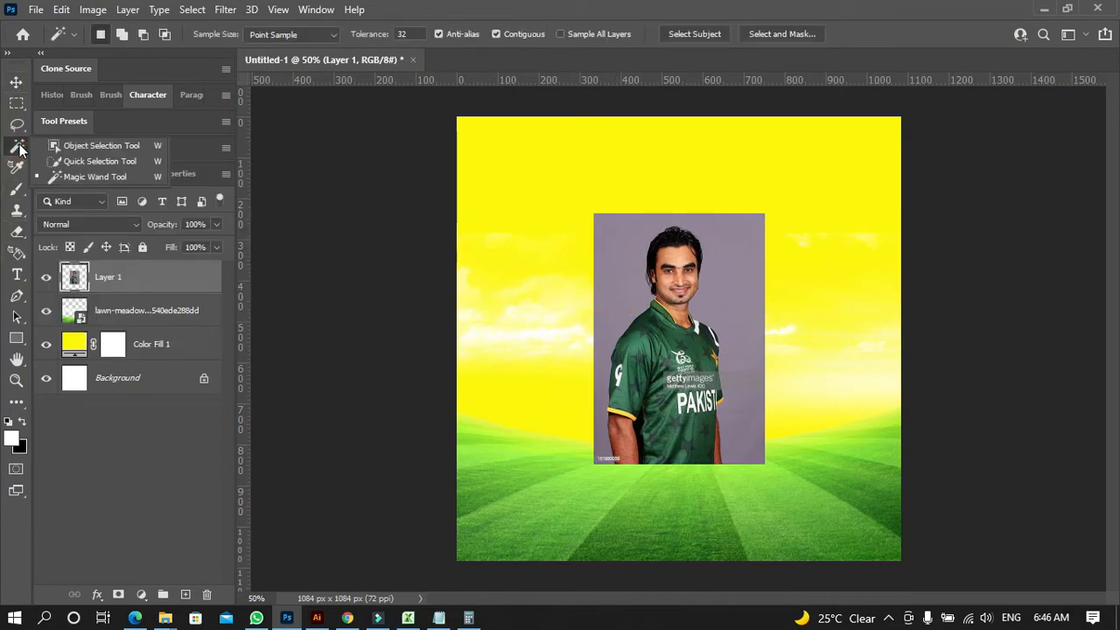
left_click(55, 146)
left_click(651, 34)
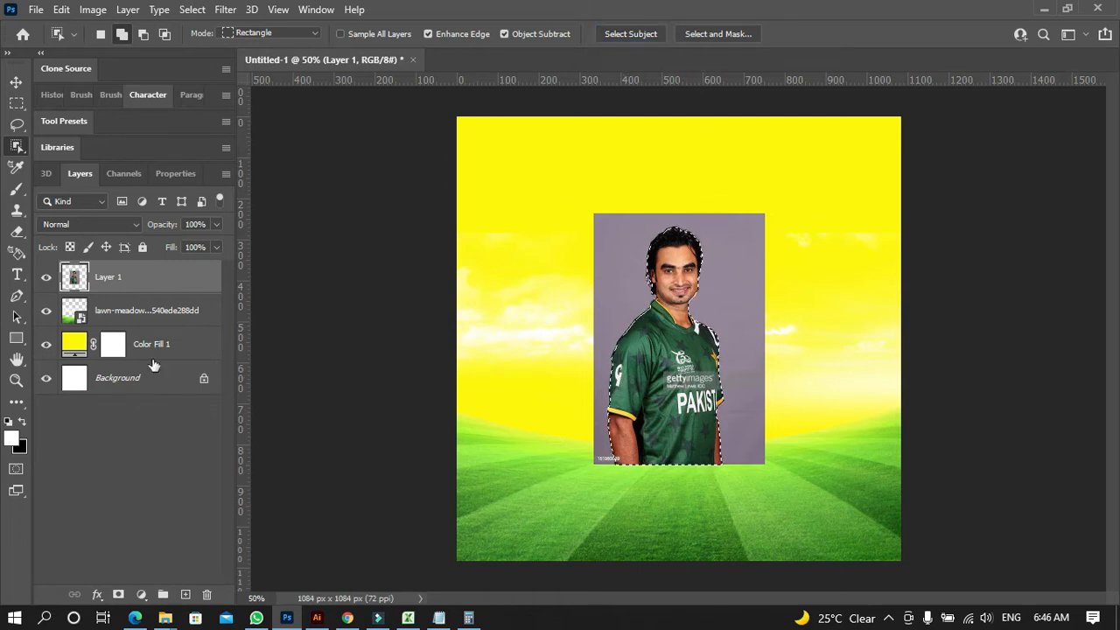
left_click(118, 594)
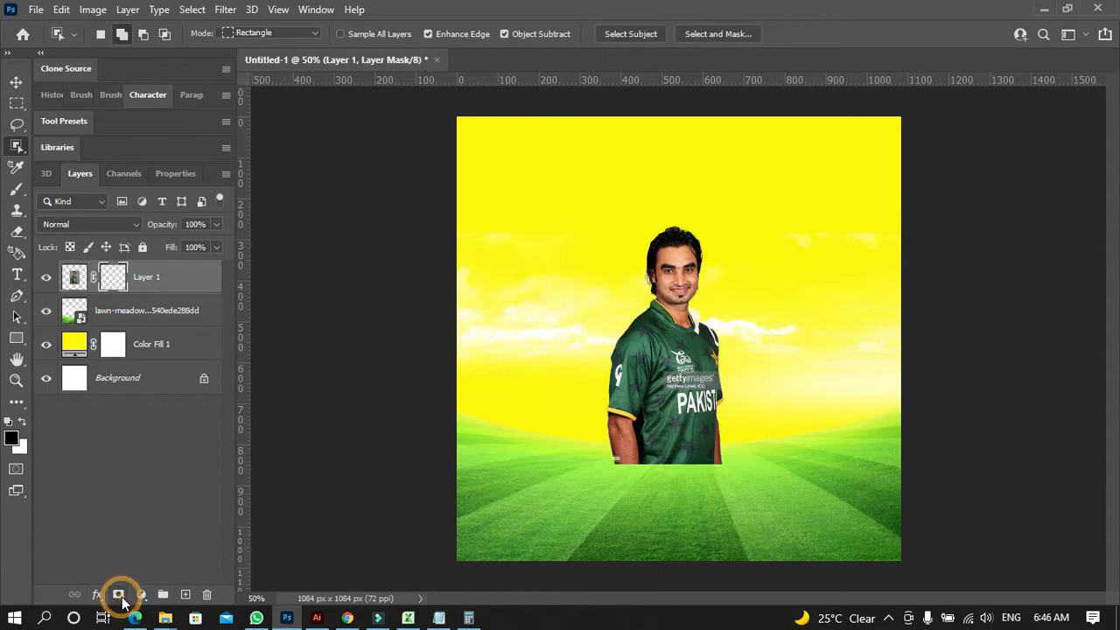
Convert the masked cricketer layer to a smart object
left_click(16, 82)
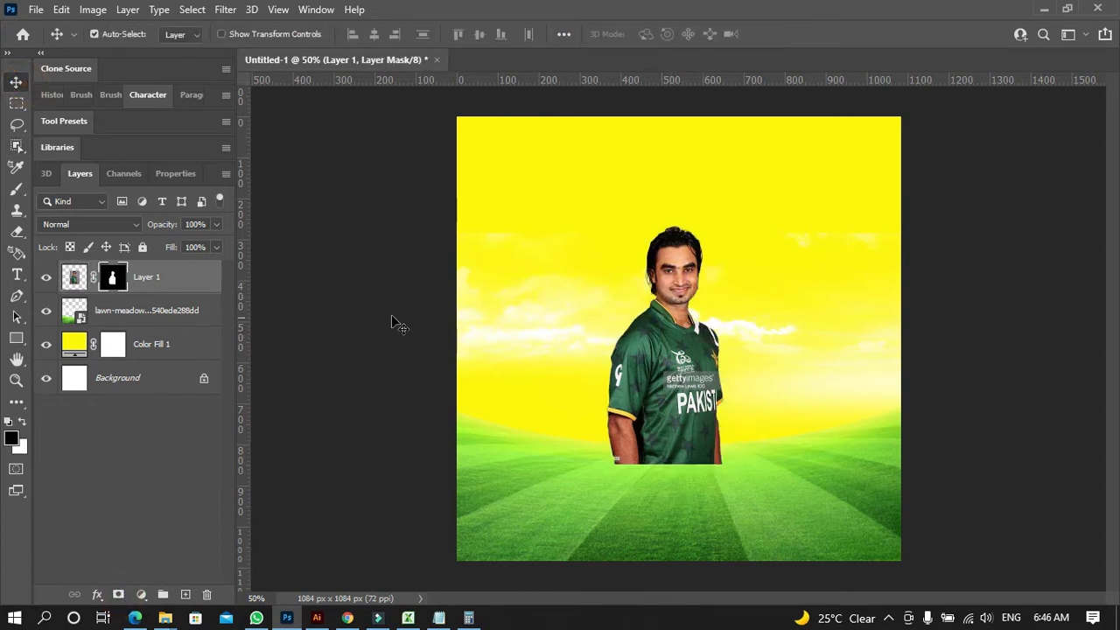
left_click(226, 176)
left_click(289, 318)
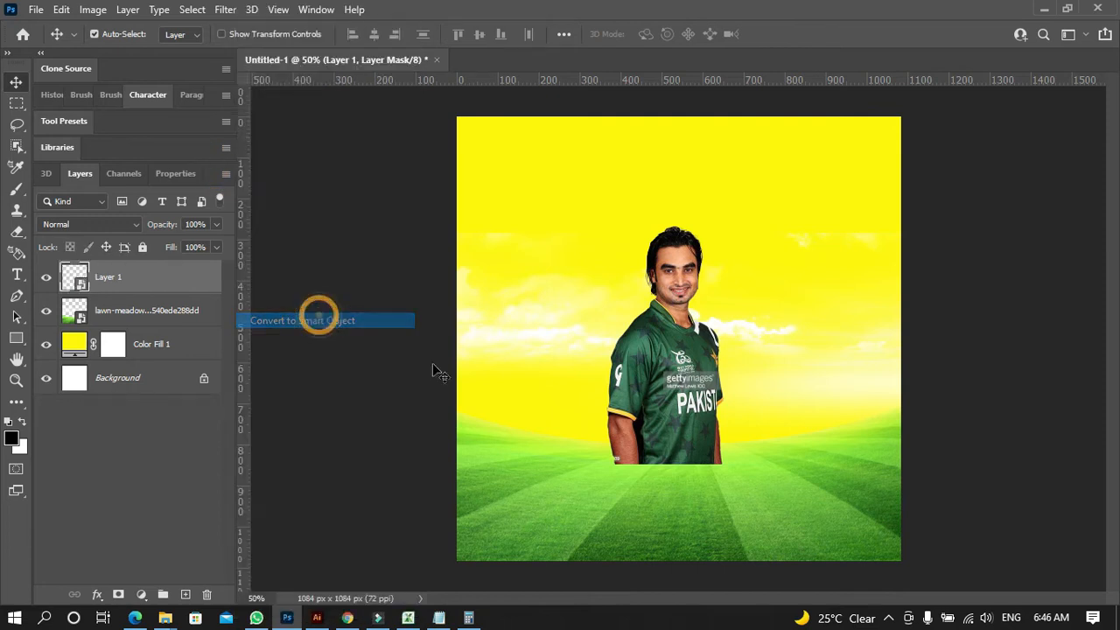
Enlarge the cricketer with Free Transform and position him at the centre of the canvas
key("ctrl+t")
left_click_drag(671, 225, 671, 153)
left_click_drag(688, 206, 690, 189)
key("Return")
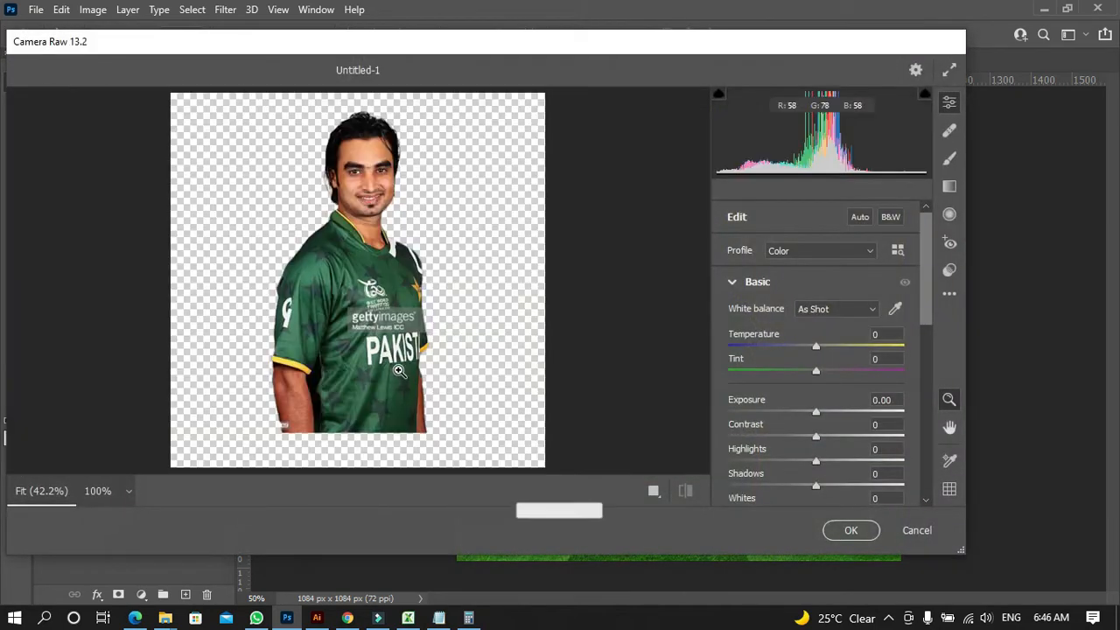
In Camera Raw, auto-correct the cricketer and set temperature +19, tint +11, exposure +1.05, contrast -43 and shadows -43
left_click(860, 217)
left_click(832, 412)
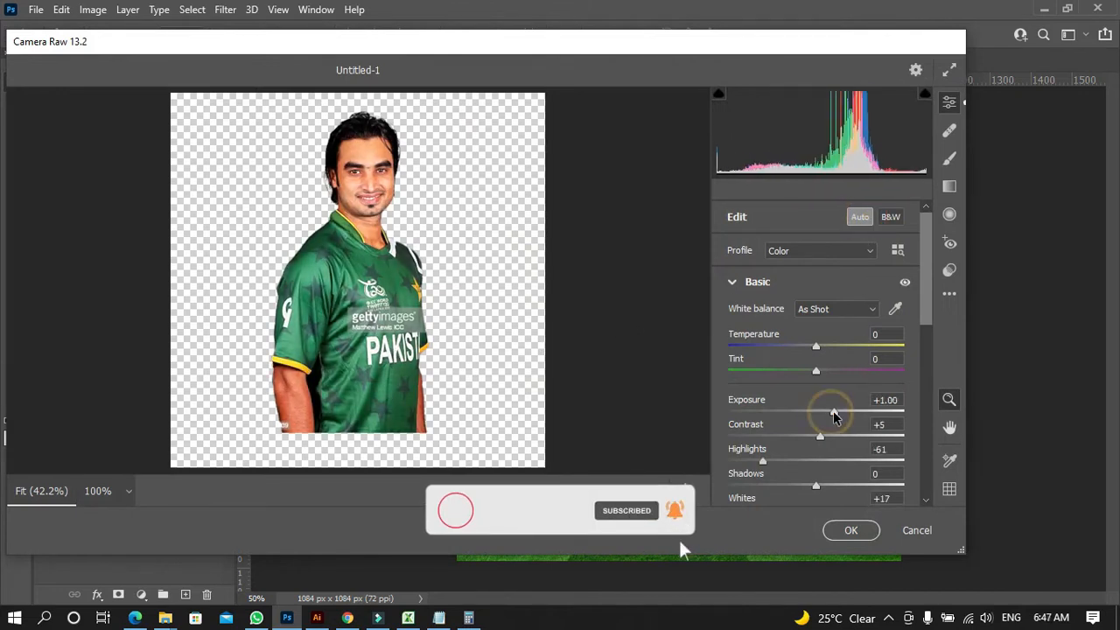
left_click_drag(819, 435, 779, 439)
left_click_drag(815, 485, 778, 485)
left_click_drag(817, 346, 826, 374)
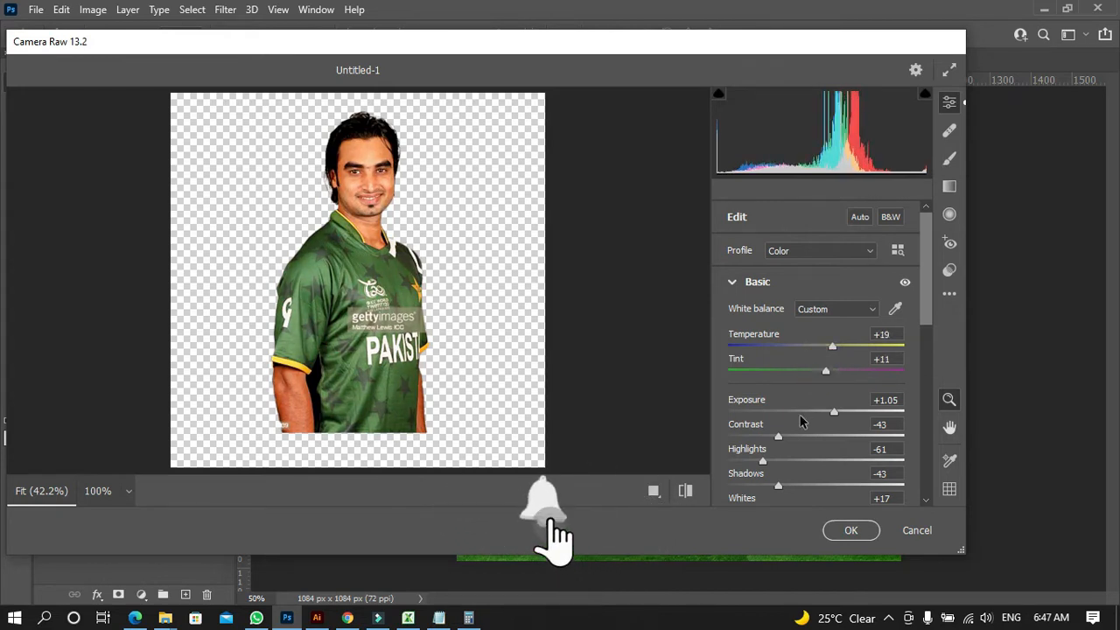
Set whites to -14, blacks to -50, texture to +13, clarity to +10 and saturation to +7
scroll(826, 385, "down", 3)
left_click_drag(793, 378, 804, 357)
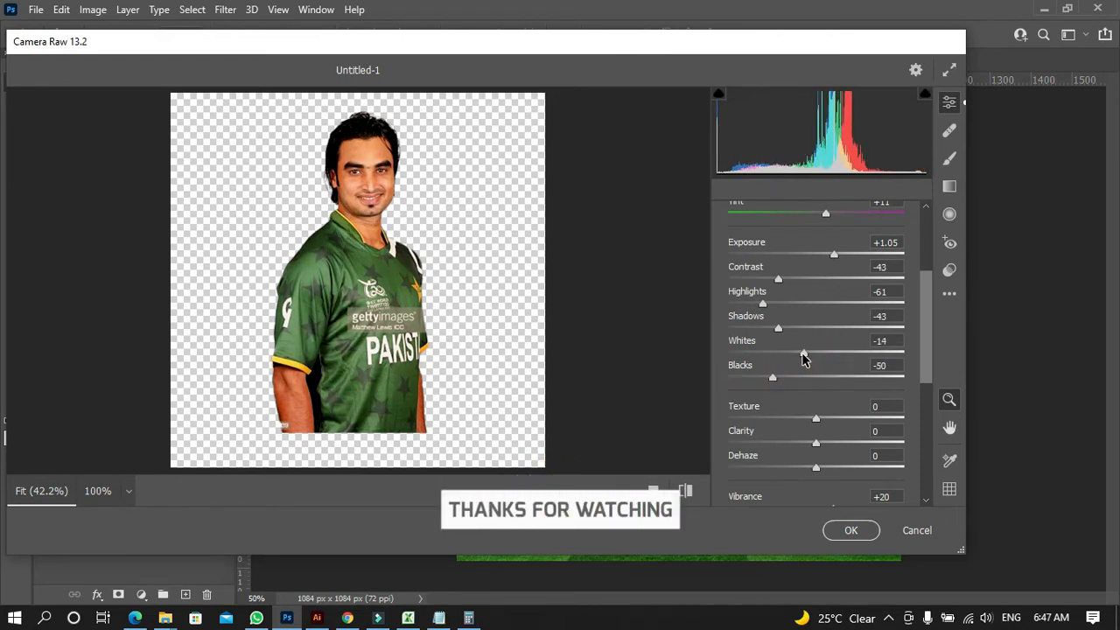
scroll(803, 430, "down", 3)
left_click_drag(813, 418, 819, 416)
left_click_drag(818, 301, 825, 325)
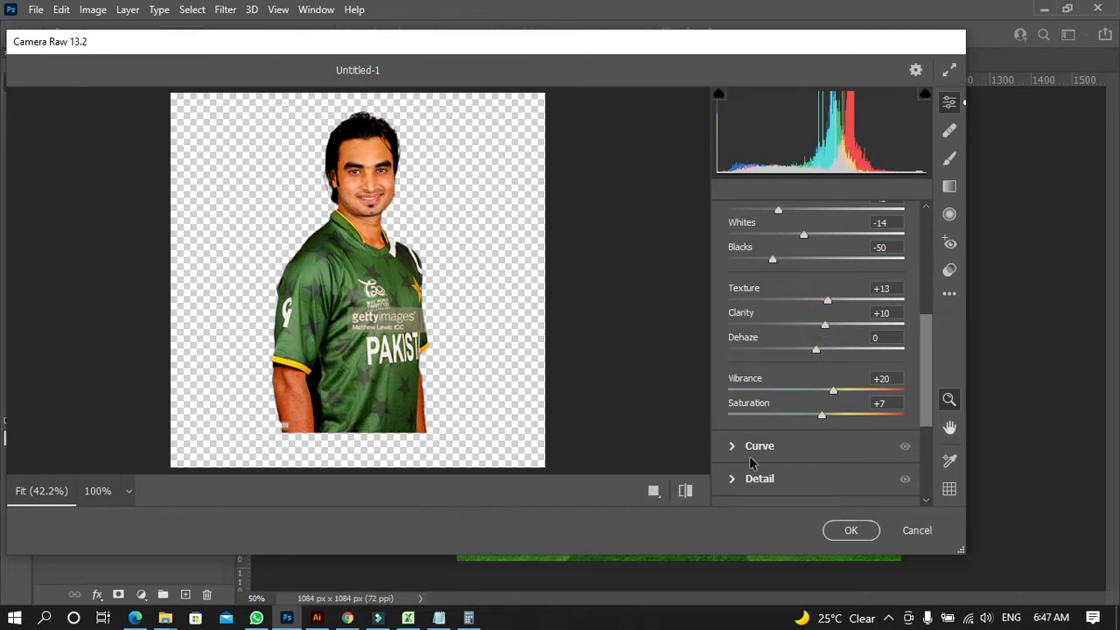
Set the detail sharpening to 21 and raise noise reduction and color noise reduction slightly
left_click(735, 481)
scroll(778, 446, "down", 1)
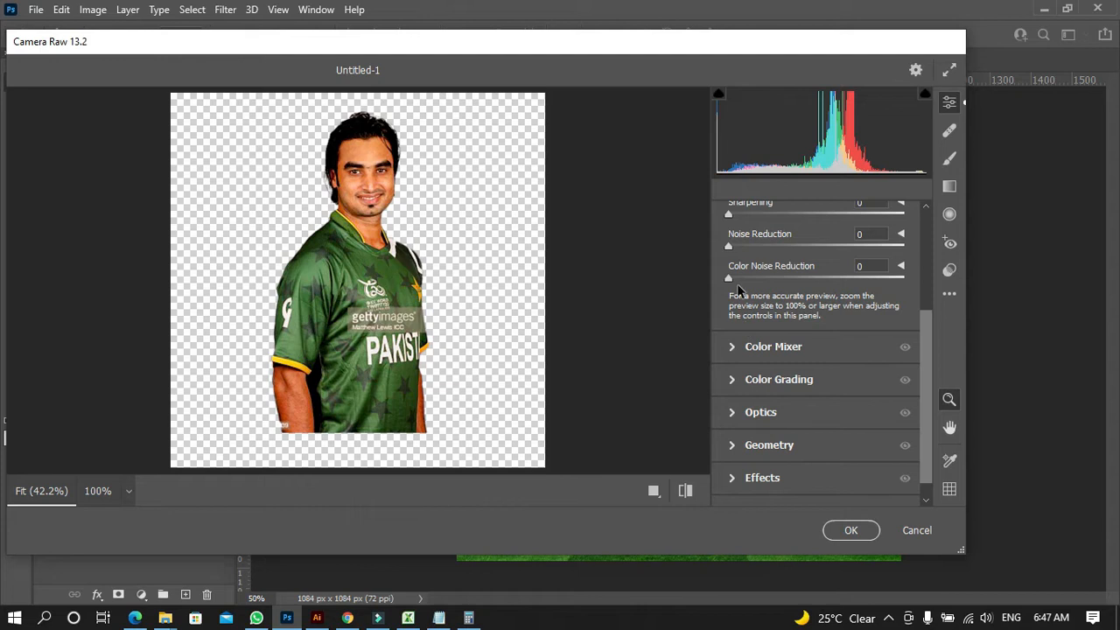
scroll(757, 264, "up", 1)
left_click_drag(729, 253, 739, 253)
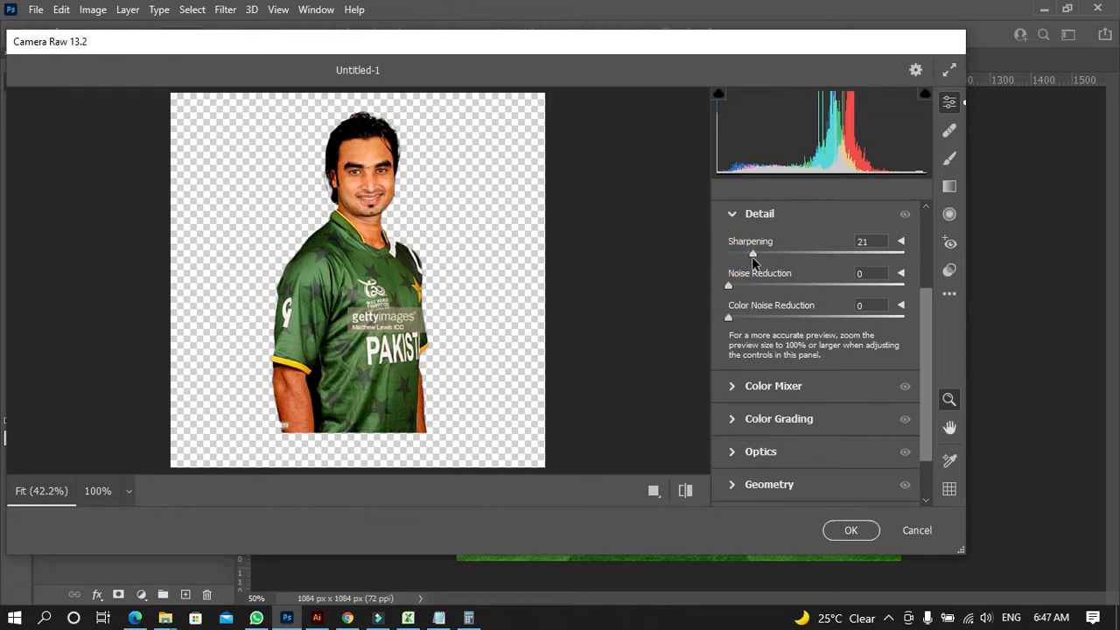
left_click_drag(729, 285, 752, 289)
left_click_drag(744, 323, 745, 321)
Compare the cricketer with his original look and apply the Camera Raw filter
left_click(685, 490)
left_click(685, 490)
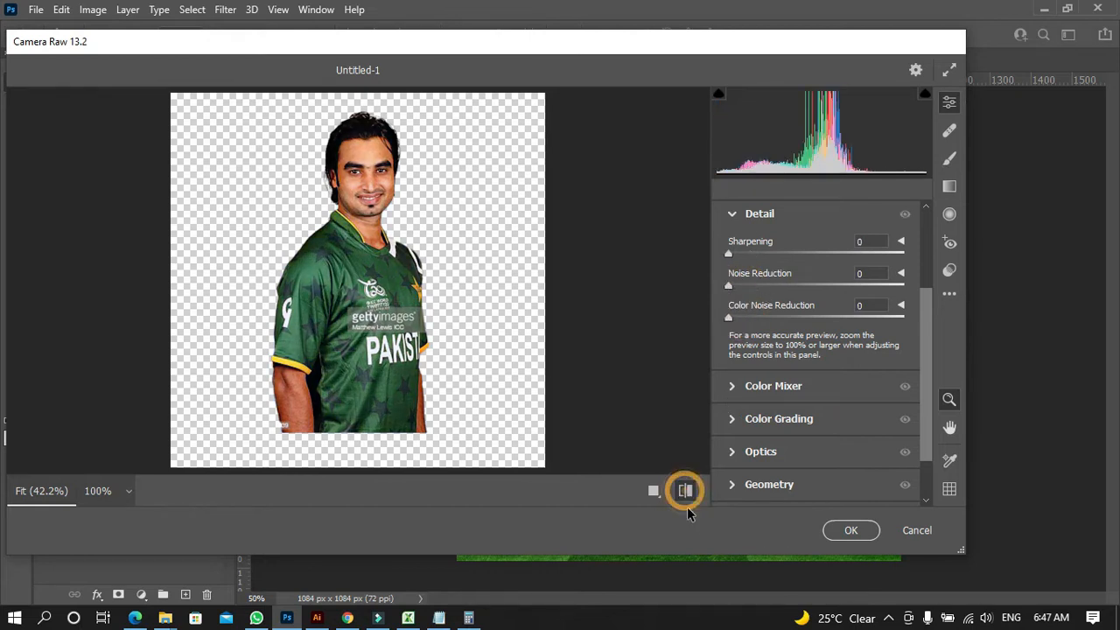
left_click(851, 530)
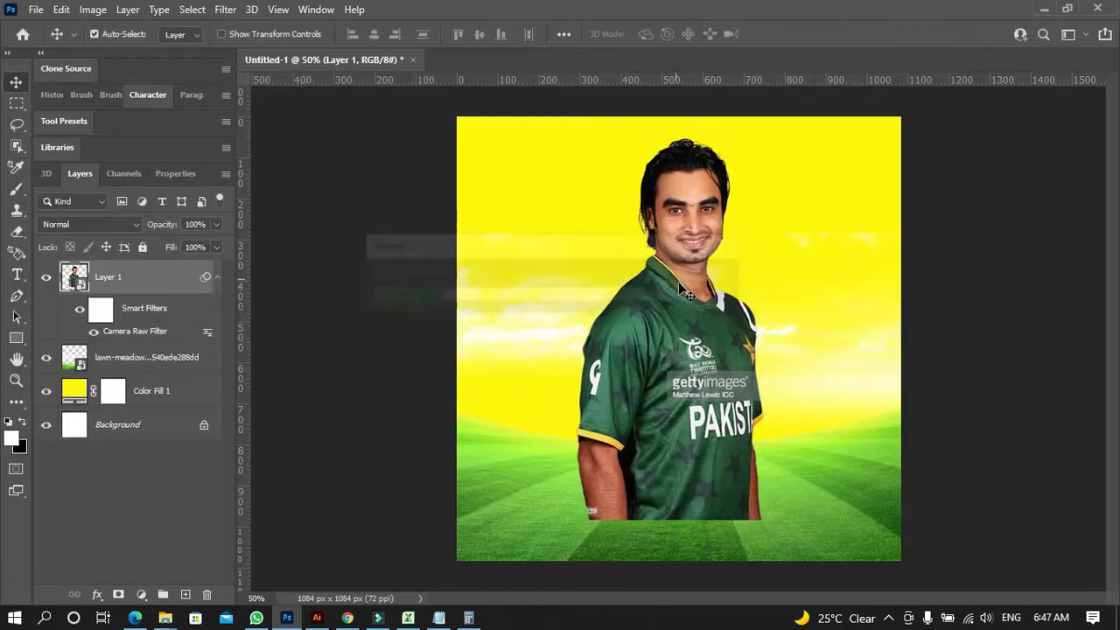
Place the light-circle-yellow ring image from Downloads as an embedded object directly above the lawn layer
left_click(140, 357)
left_click(36, 9)
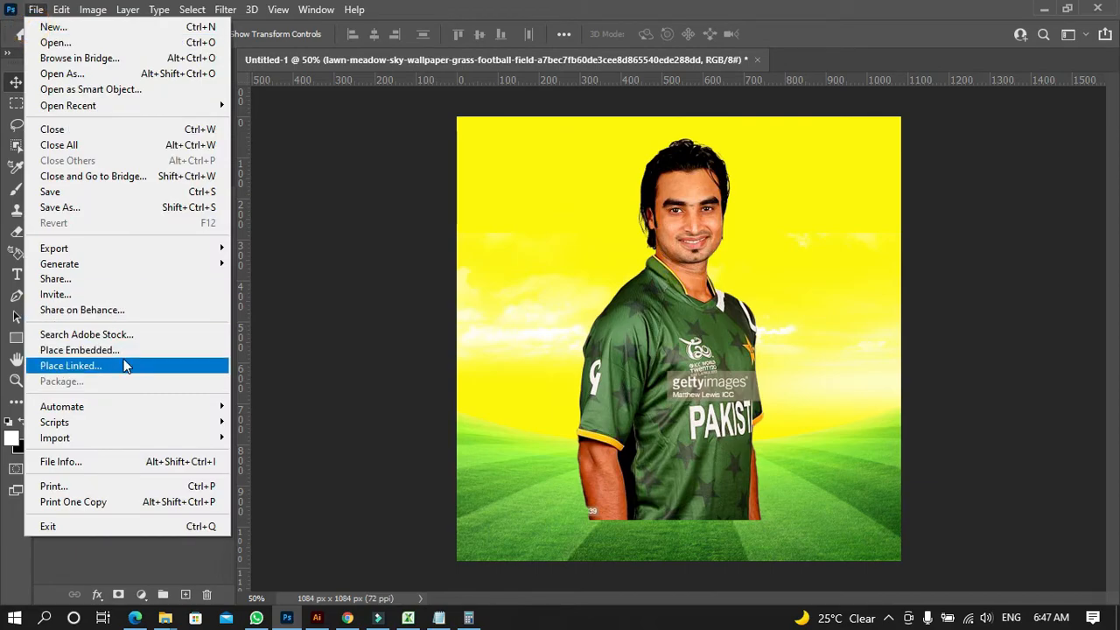
left_click(123, 350)
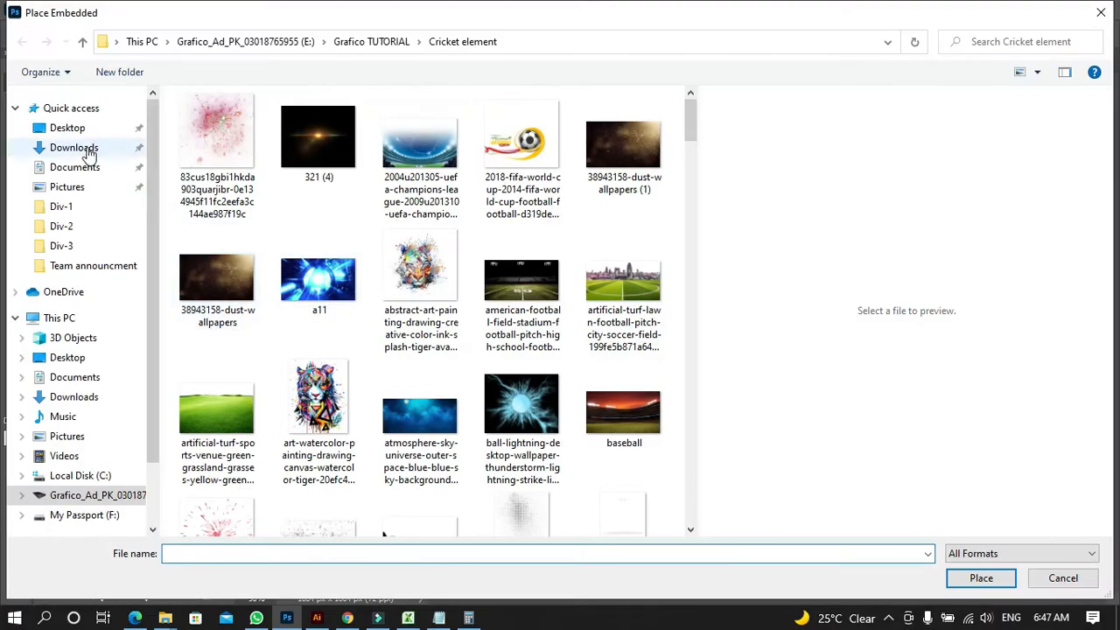
left_click(87, 151)
left_click(218, 185)
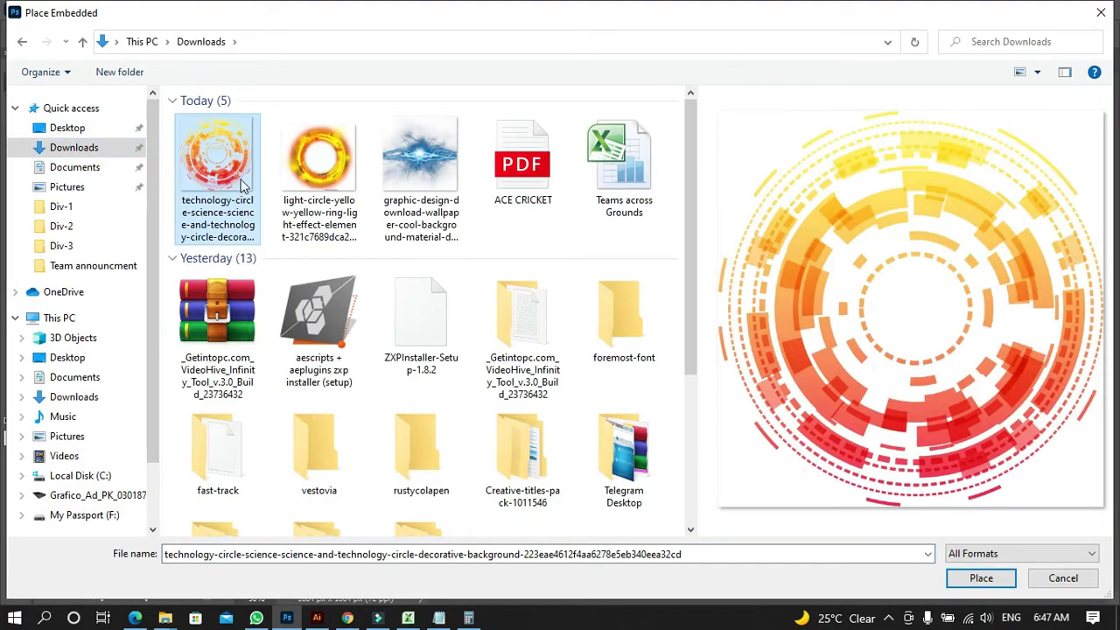
left_click(310, 180)
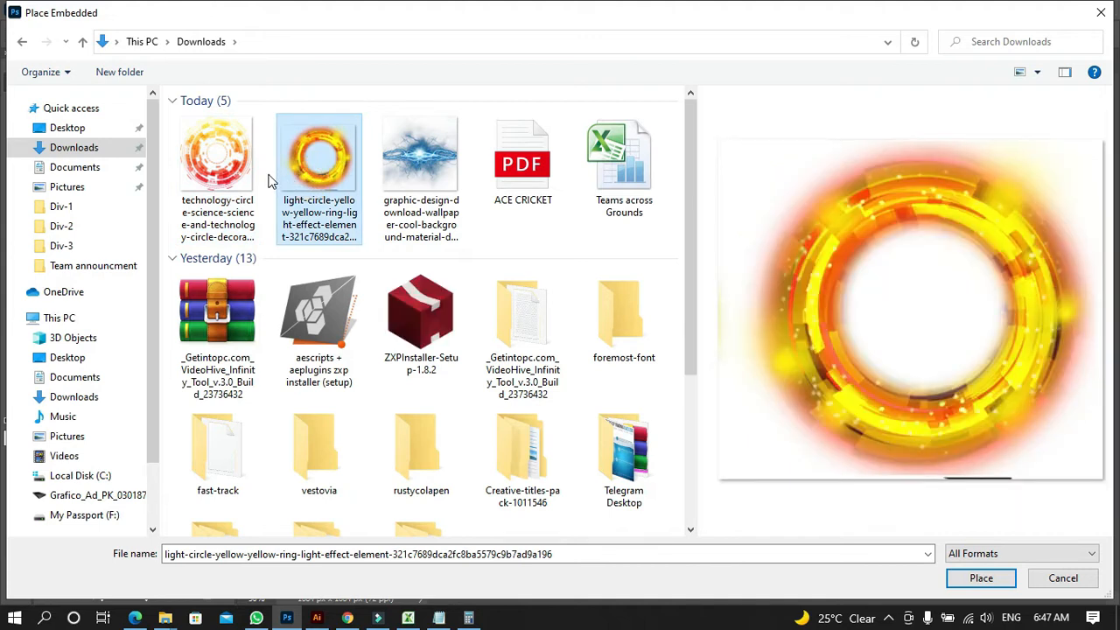
left_click(223, 166)
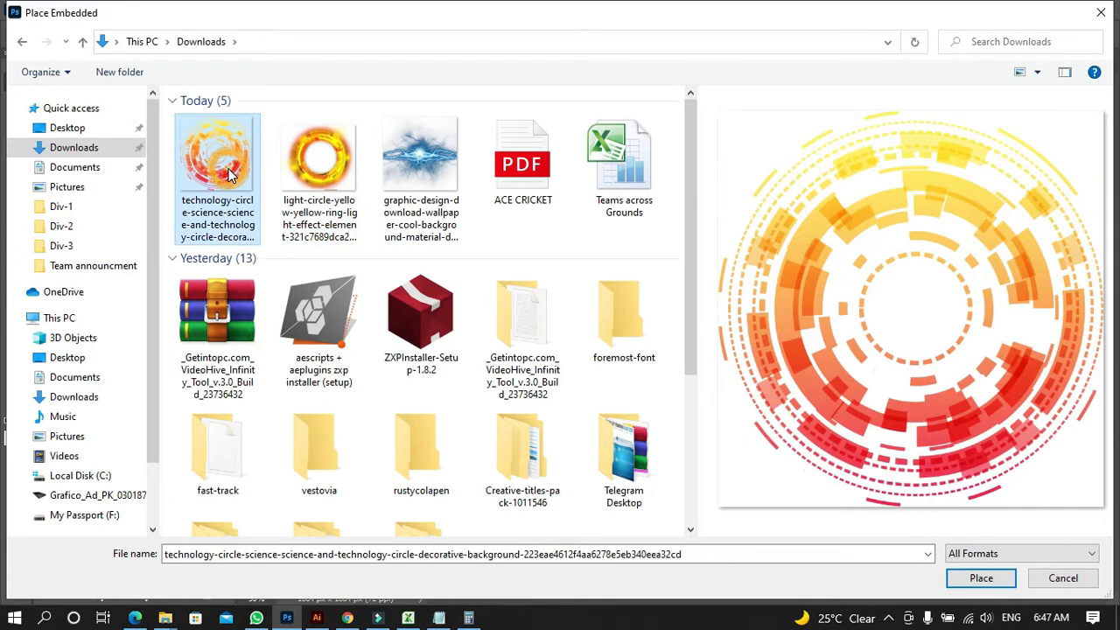
left_click(313, 174)
left_click(973, 578)
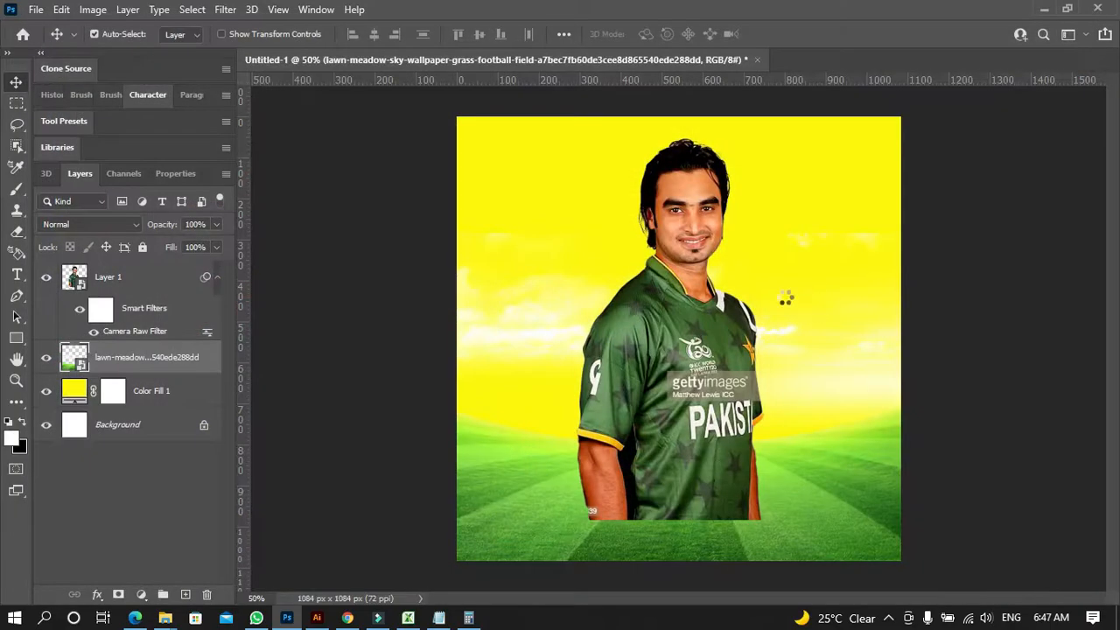
Enlarge the yellow light ring to about 226% and position it behind the cricketer
left_click_drag(679, 259, 700, 162)
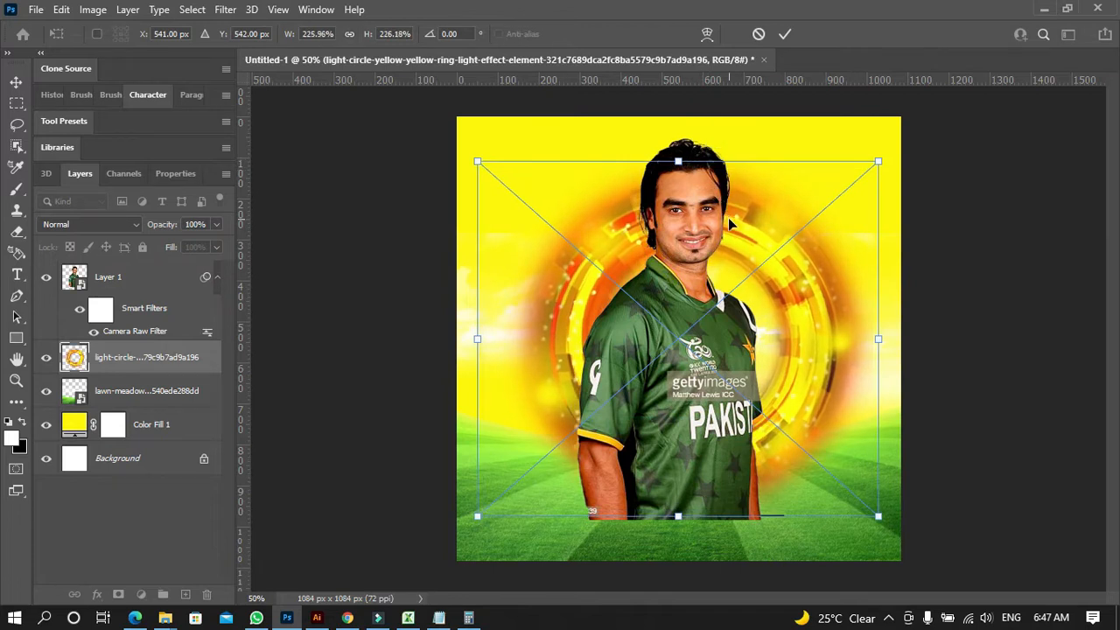
left_click_drag(750, 238, 742, 250)
key("Return")
Move the cricketer slightly up and to the right over the light ring
left_click_drag(696, 366, 705, 328)
key("z")
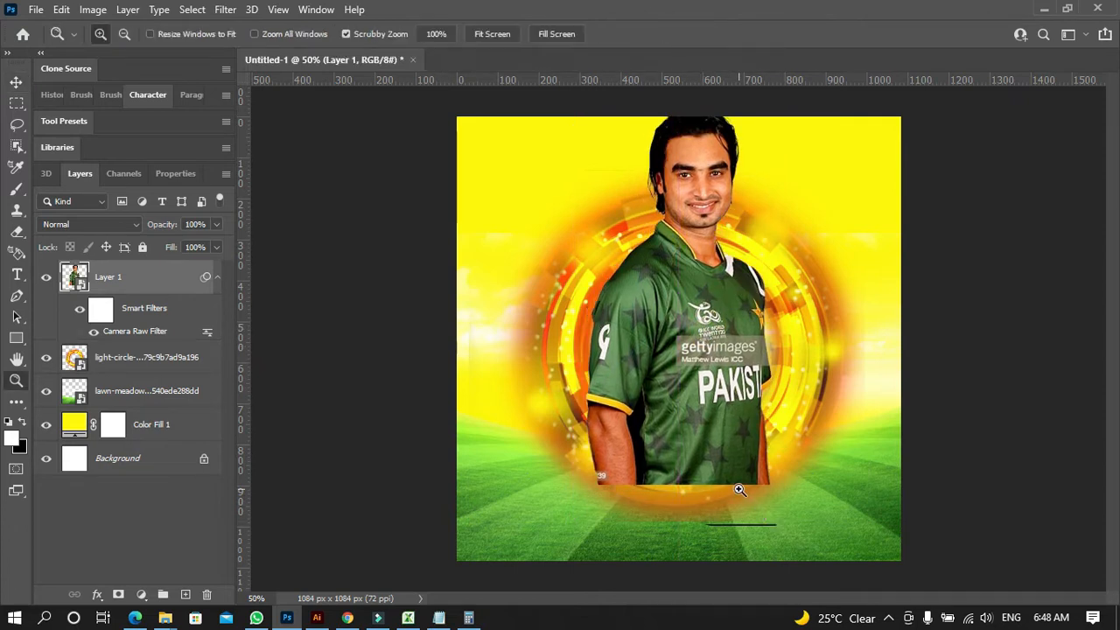
left_click(740, 488)
left_click(16, 81)
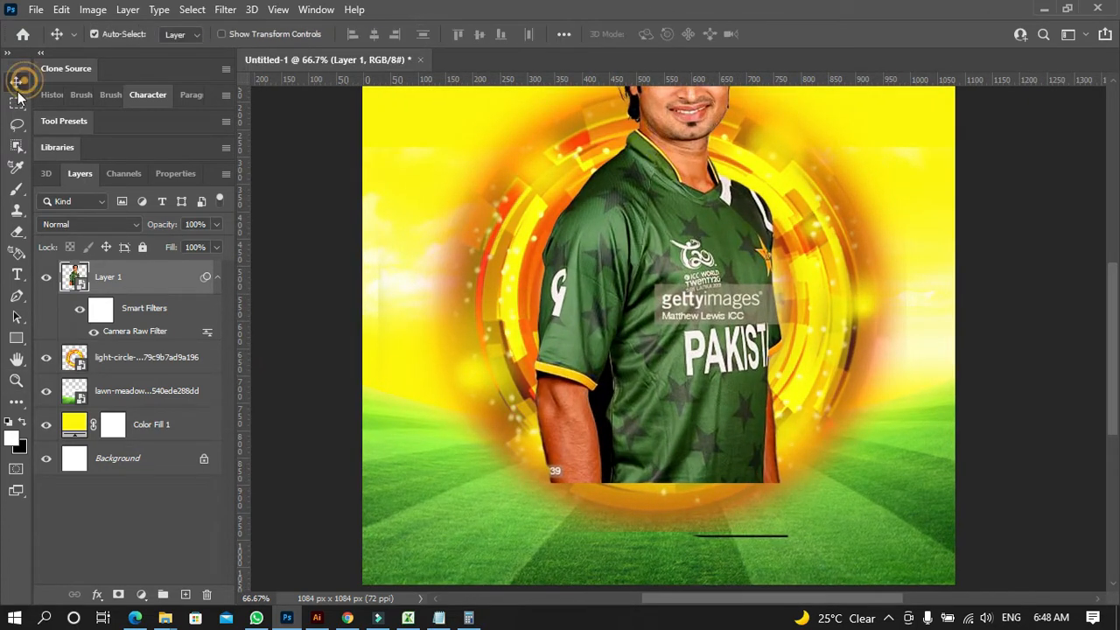
Toggle the visibility of the cricketer and light ring layers to check them, and rasterize the light ring layer
left_click(40, 278)
left_click(41, 278)
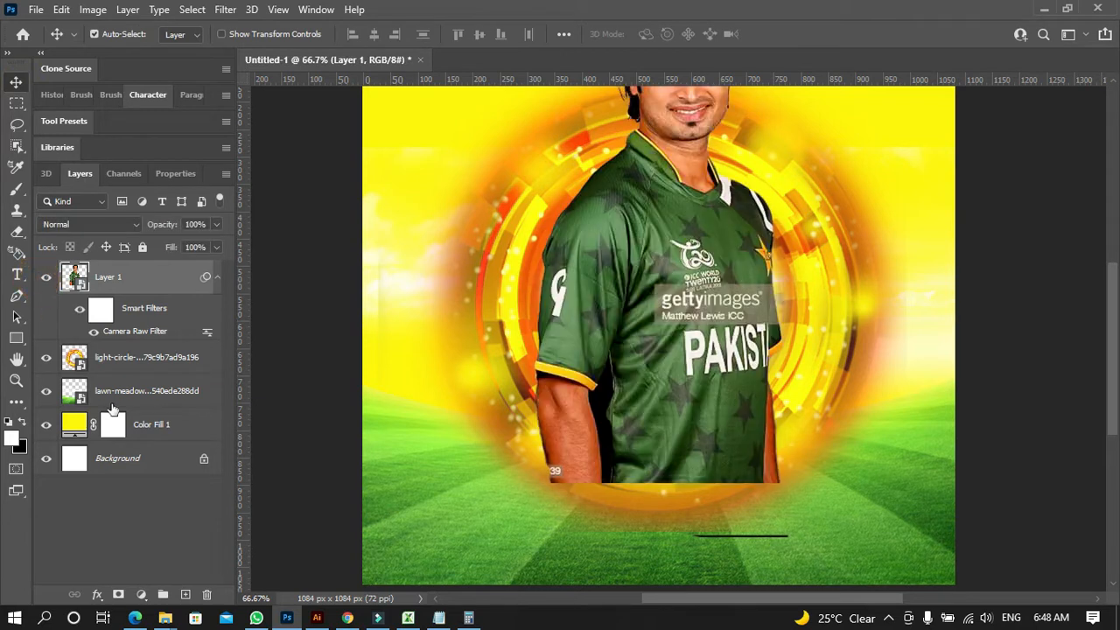
left_click(45, 365)
left_click(45, 365)
left_click(127, 365)
right_click(122, 359)
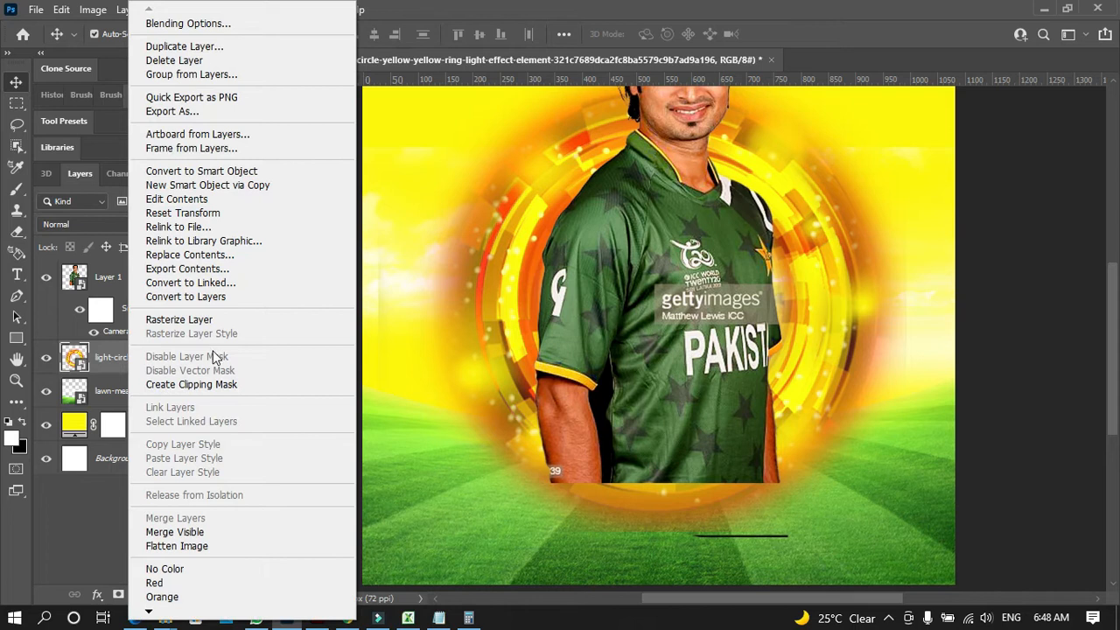
left_click(212, 322)
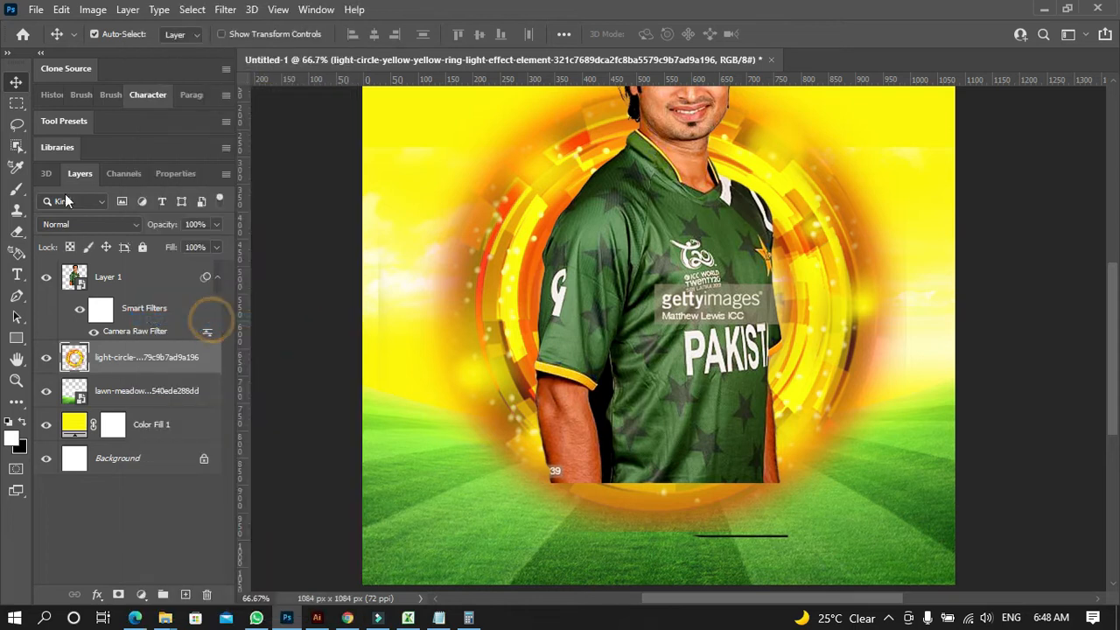
Delete the stray black line beneath the ring from the light ring layer using a rectangular marquee selection, and deselect
left_click(16, 102)
left_click_drag(500, 573, 886, 525)
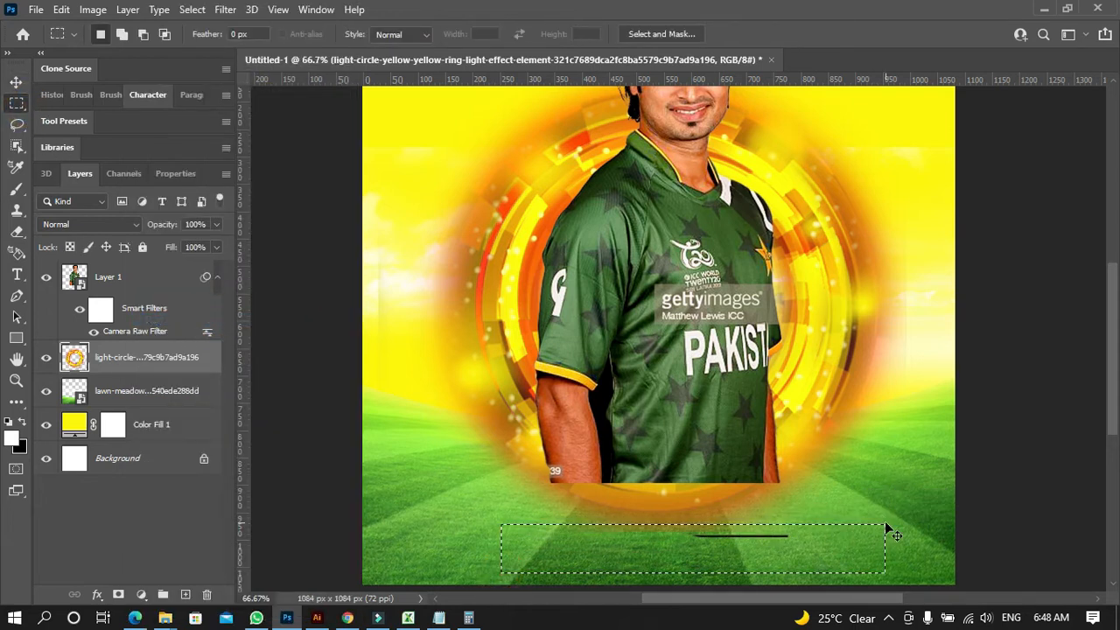
key("Delete")
key("ctrl+d")
key("z")
left_click(492, 33)
key("ctrl+minus")
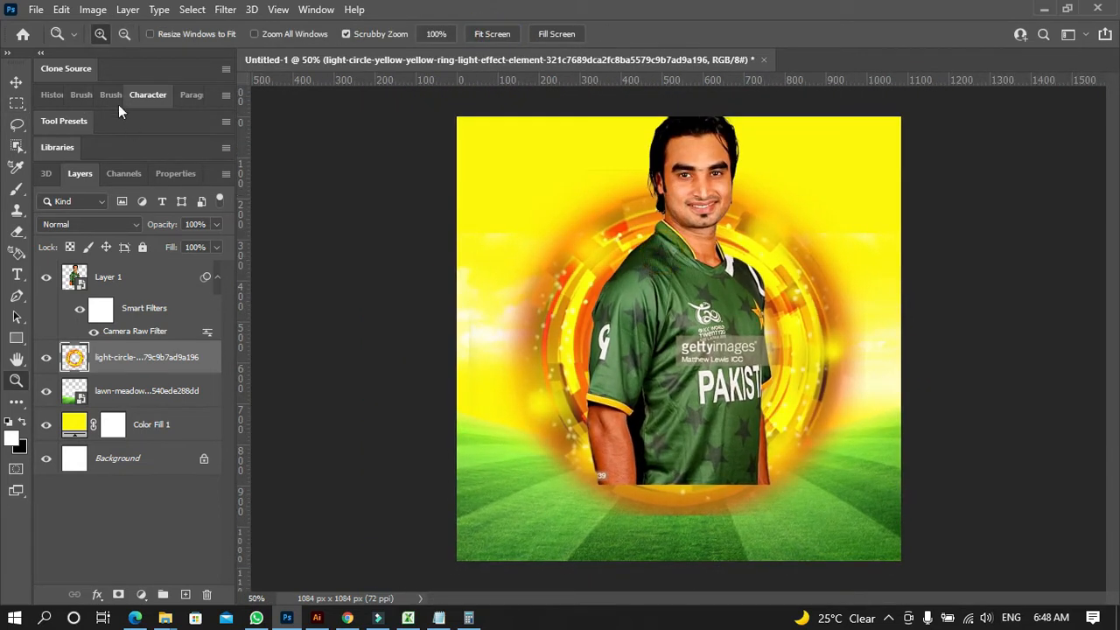
Scale the cricketer down to about 135% so he fits inside the light ring
left_click(16, 82)
left_click(363, 313)
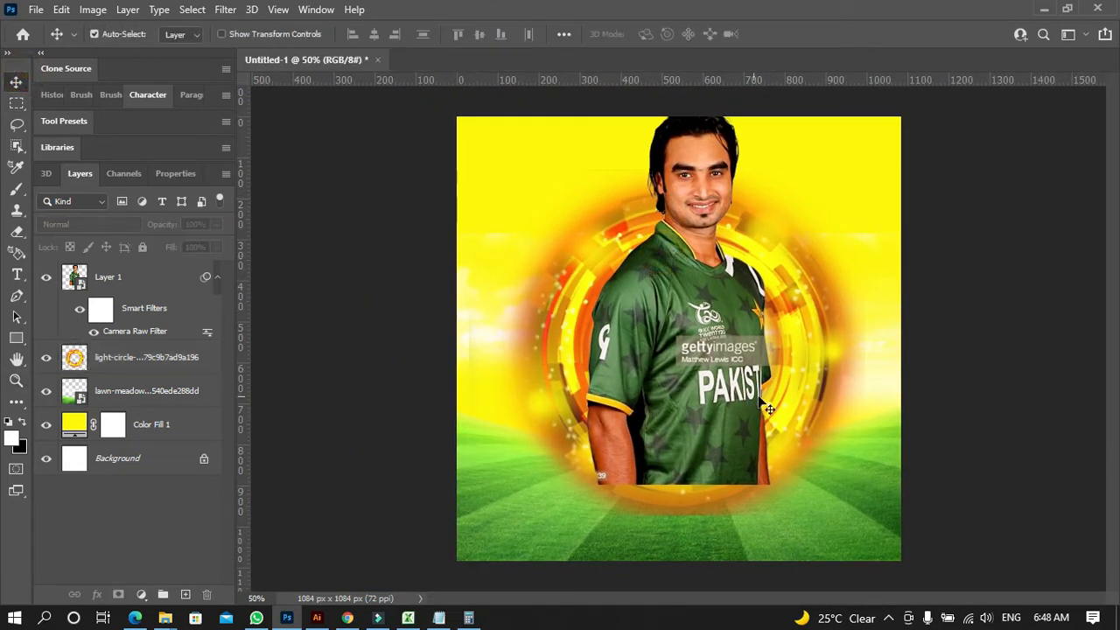
left_click(730, 366)
key("ctrl+t")
left_click(590, 268)
left_click_drag(773, 483, 762, 457)
double_click(689, 347)
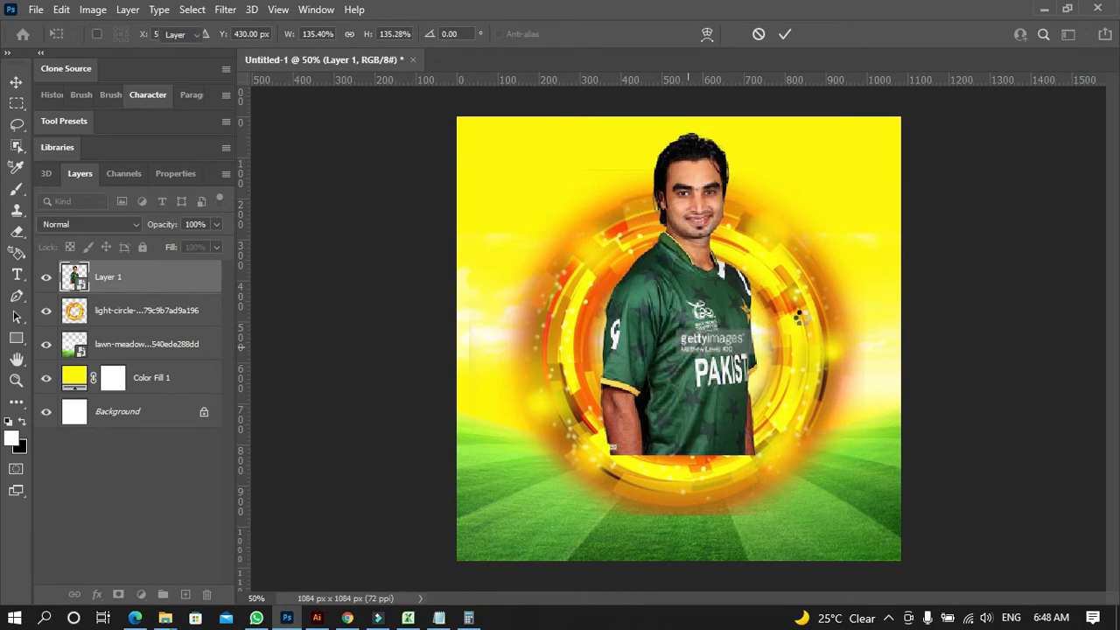
left_click(813, 348)
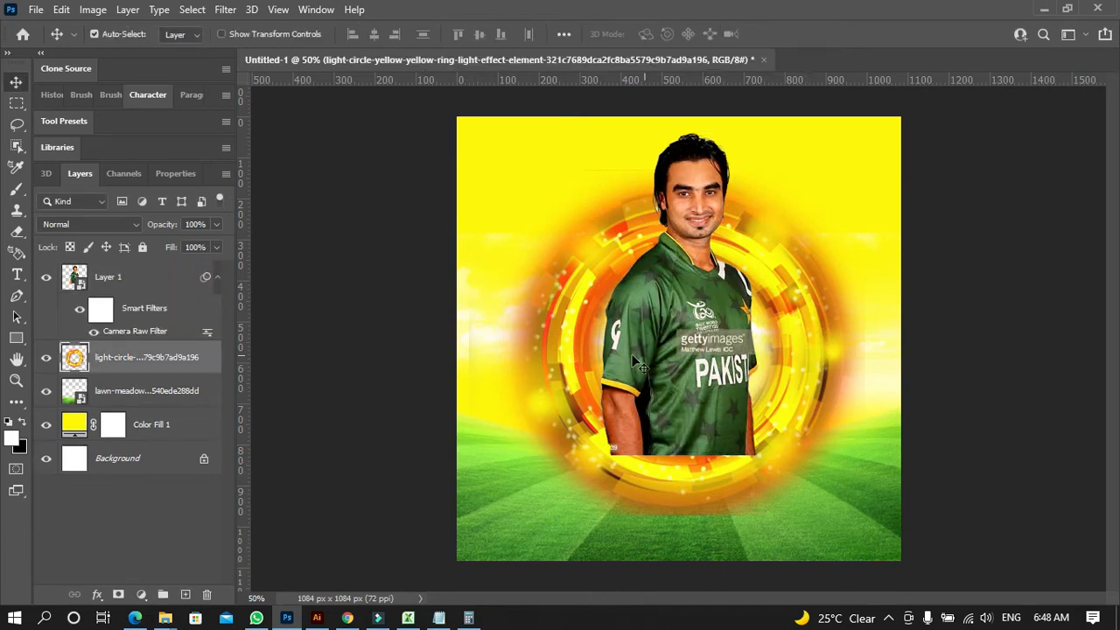
Add a layer mask to the cricketer and fade out his lower body with a black-to-transparent linear gradient
left_click(665, 332)
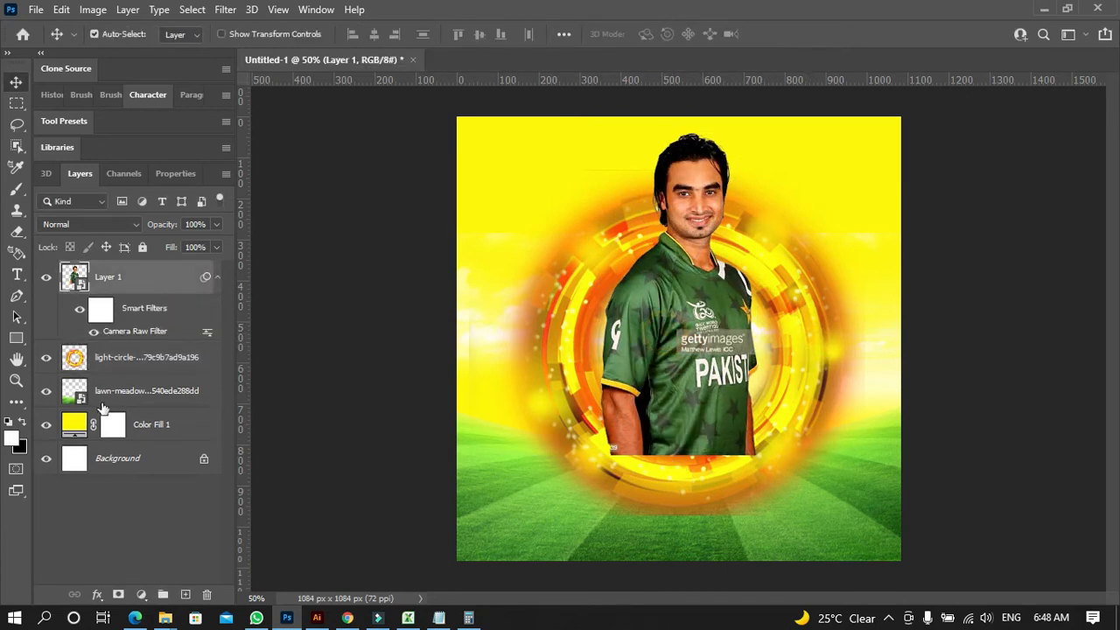
left_click(117, 595)
key("g")
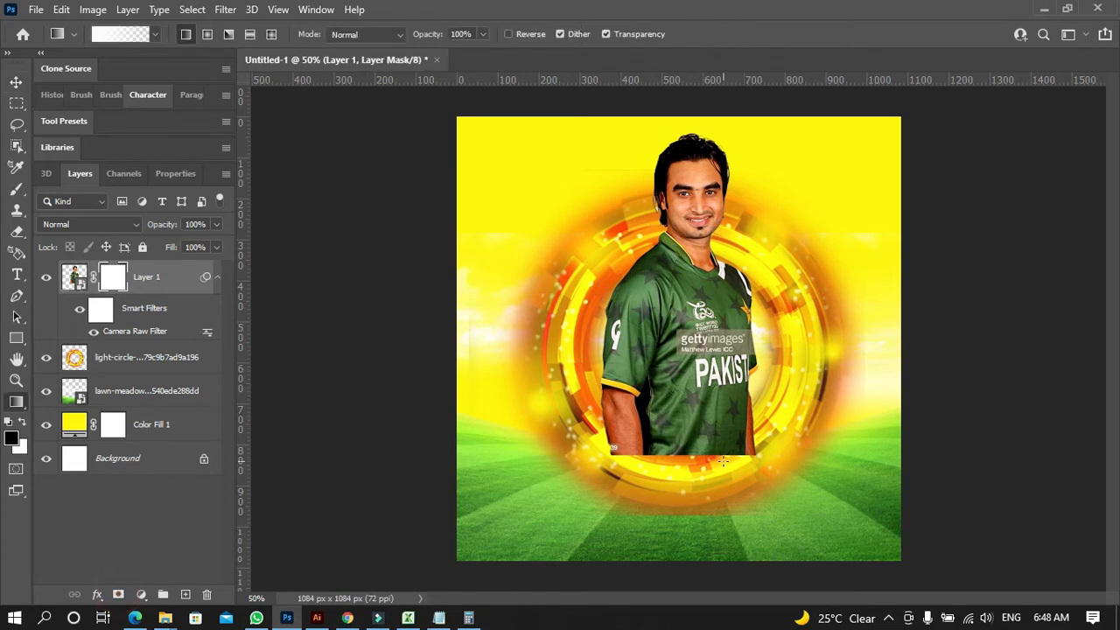
left_click_drag(684, 427, 683, 304)
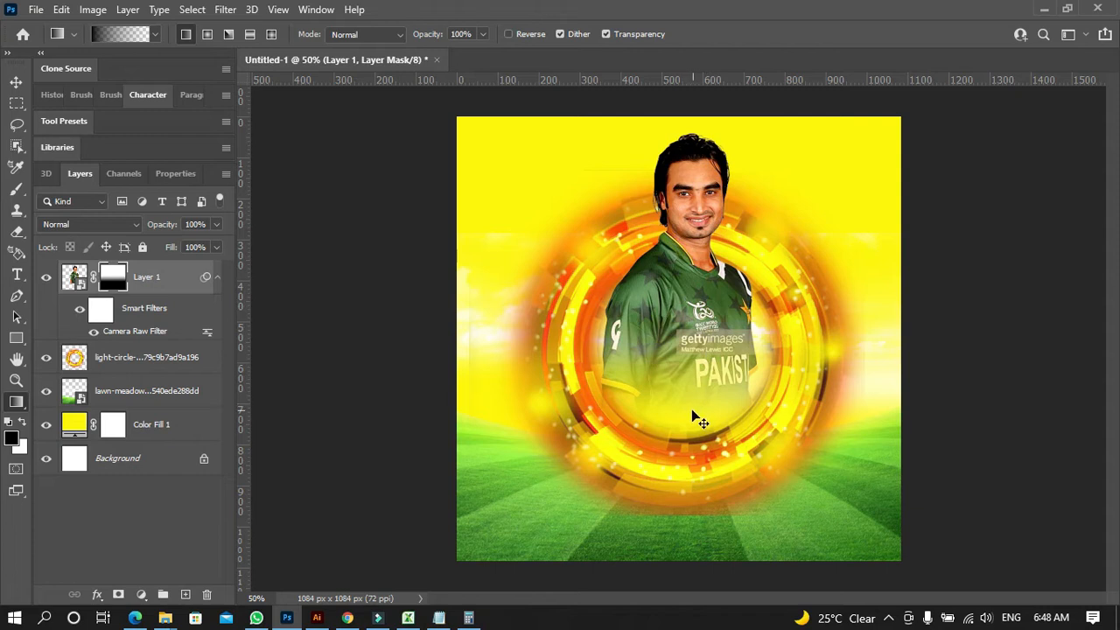
key("ctrl+z")
key("ctrl+shift+z")
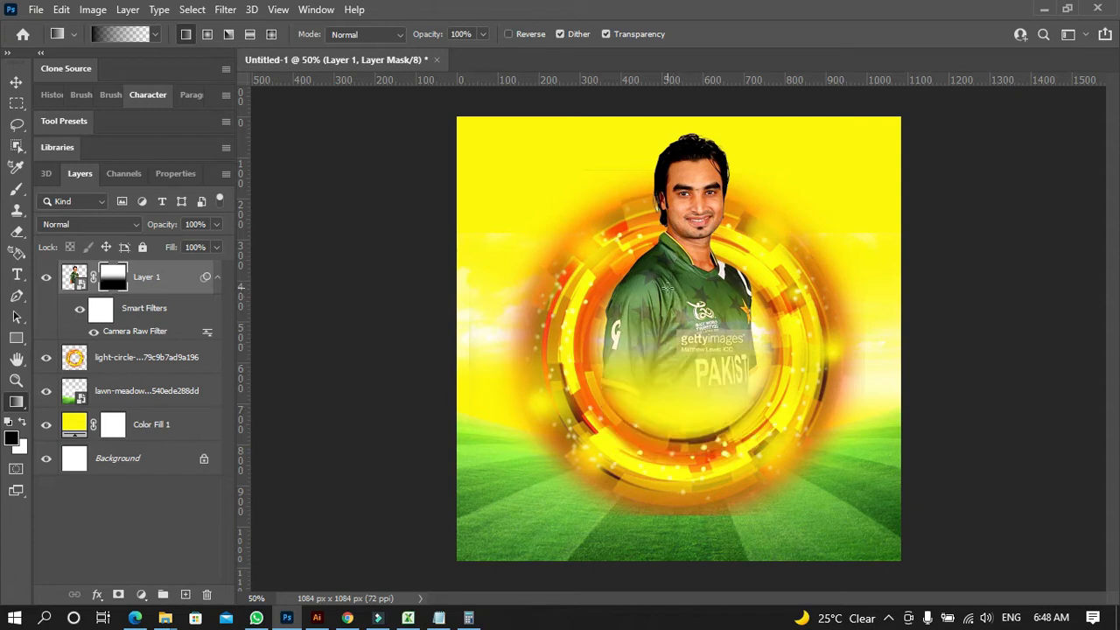
Enlarge the masked cricketer slightly toward the upper left
left_click(18, 82)
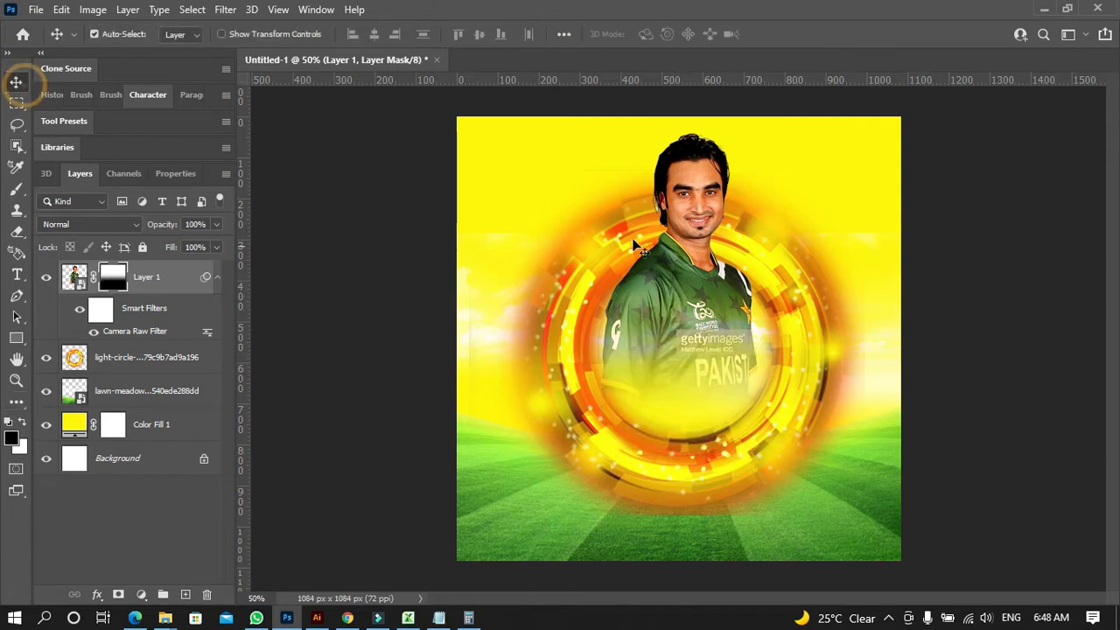
key("ctrl+t")
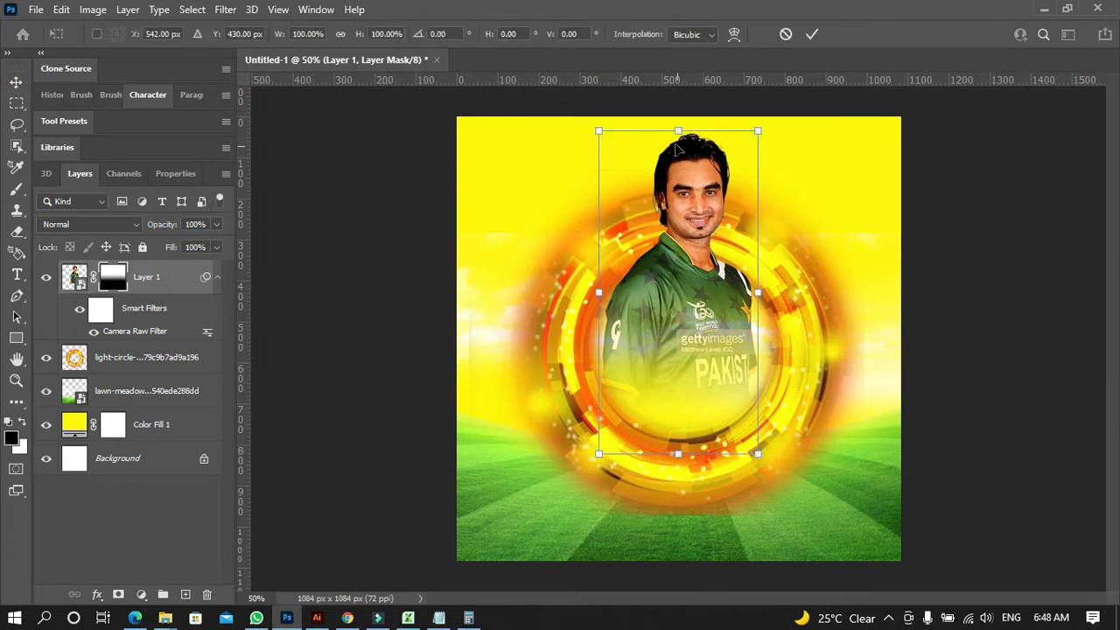
left_click_drag(599, 131, 594, 126)
key("Return")
Enlarge the masked cricketer further by about 7% and lower him slightly within the light ring
key("ctrl+t")
left_click(584, 258)
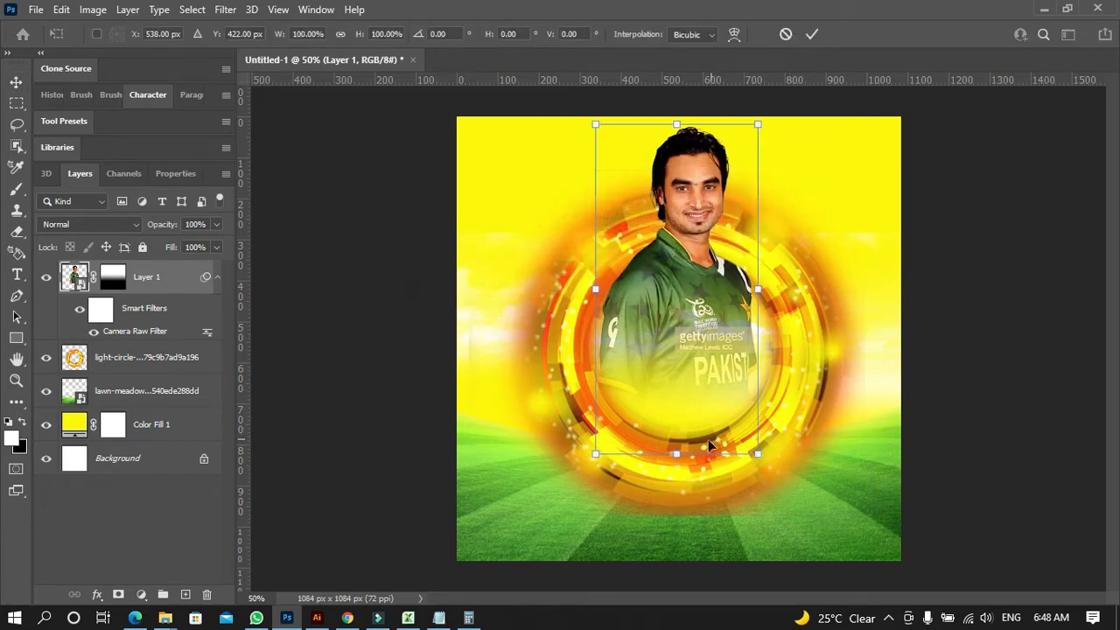
left_click_drag(682, 454, 687, 475)
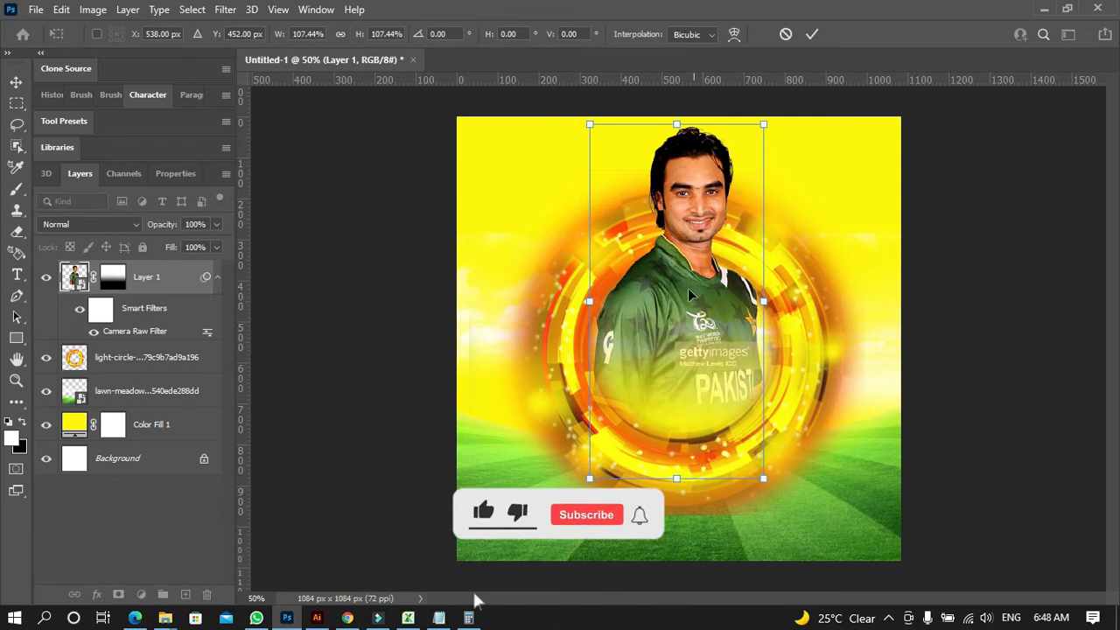
left_click_drag(766, 476, 770, 484)
mouse_move(696, 115)
left_mouse_down()
mouse_move(682, 118)
mouse_move(685, 134)
left_mouse_up()
key("Return")
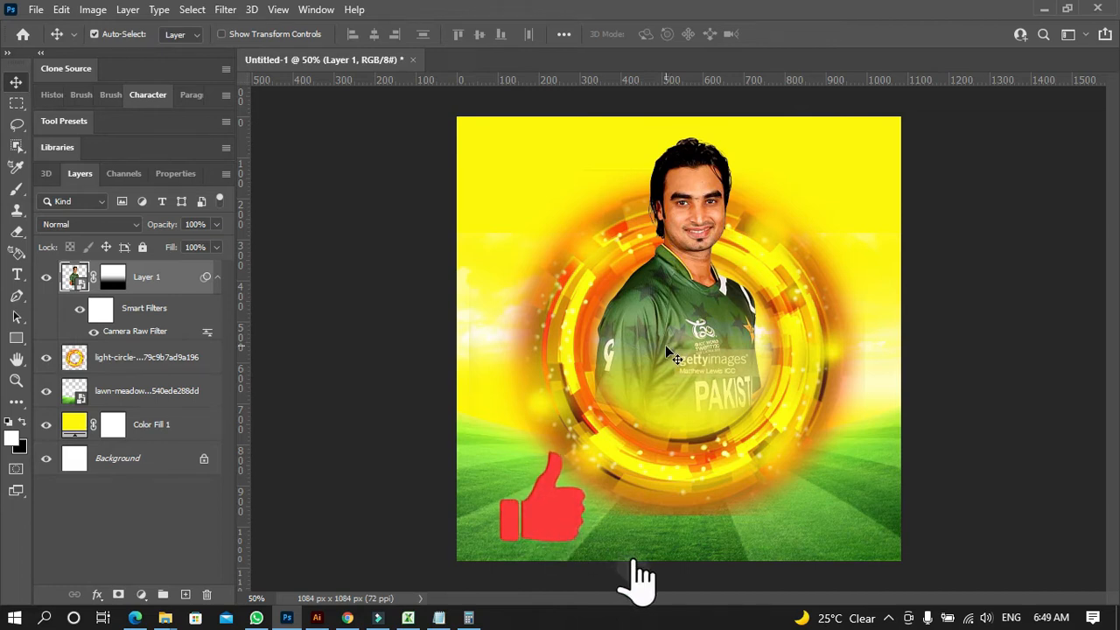
left_click(389, 219)
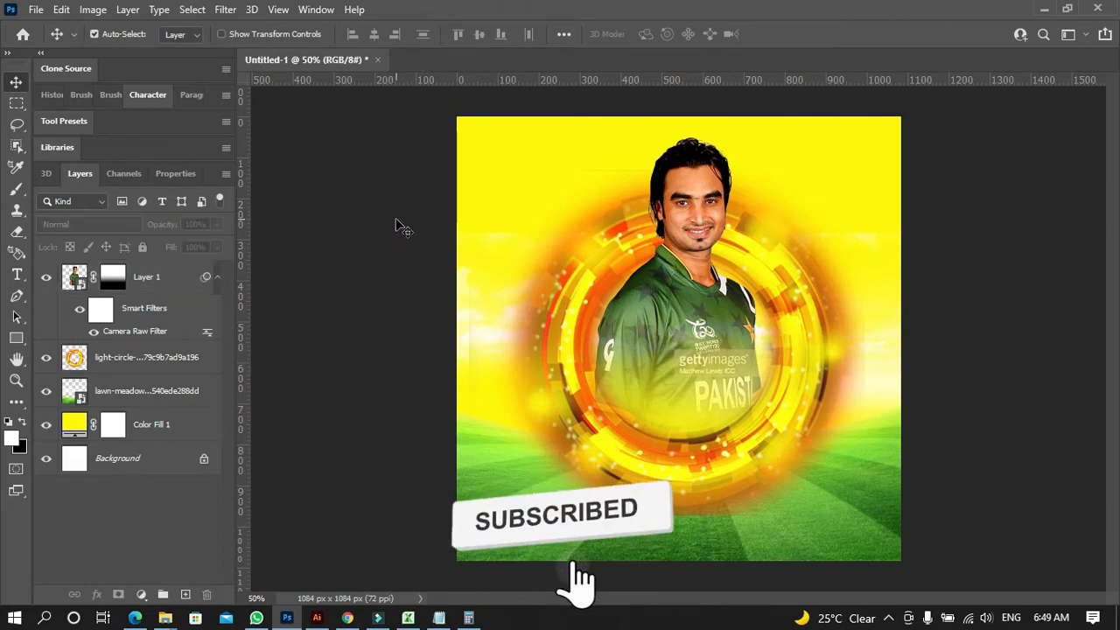
left_click(392, 220)
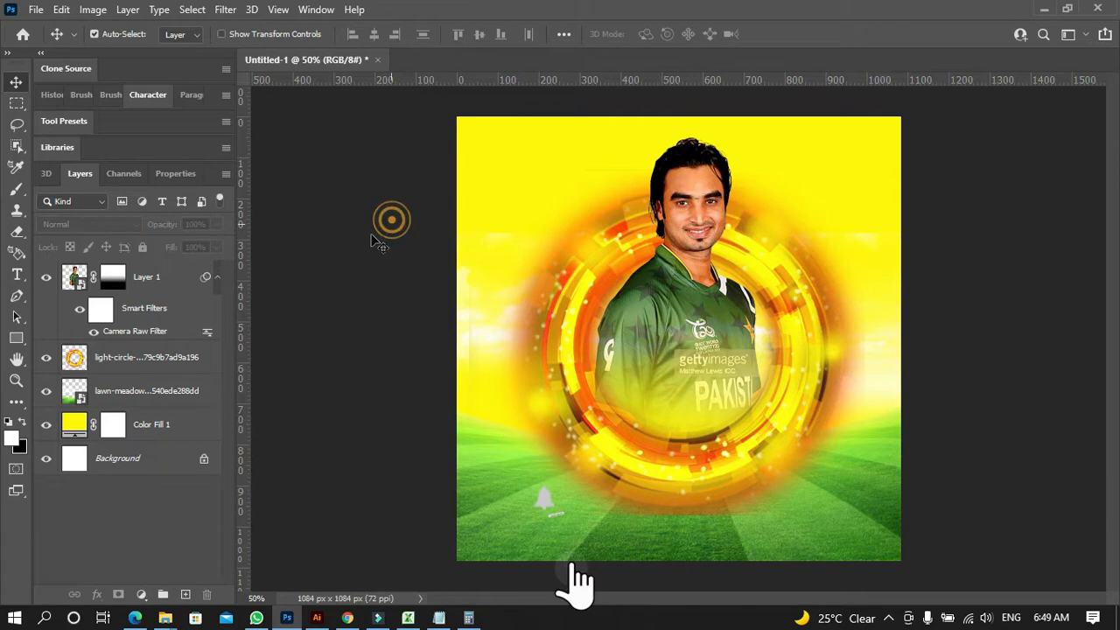
Start placing an embedded image above the Color Fill 1 layer and browse to the Cricket element folder inside Grafico TUTORIAL
left_click(149, 426)
left_click(35, 9)
left_click(229, 345)
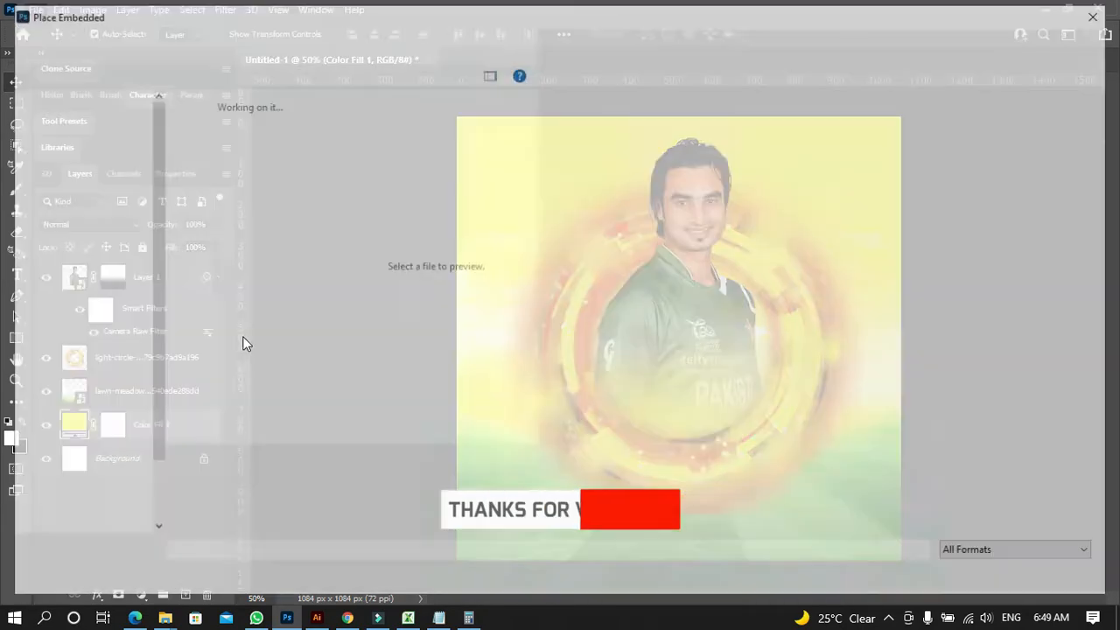
left_click(107, 495)
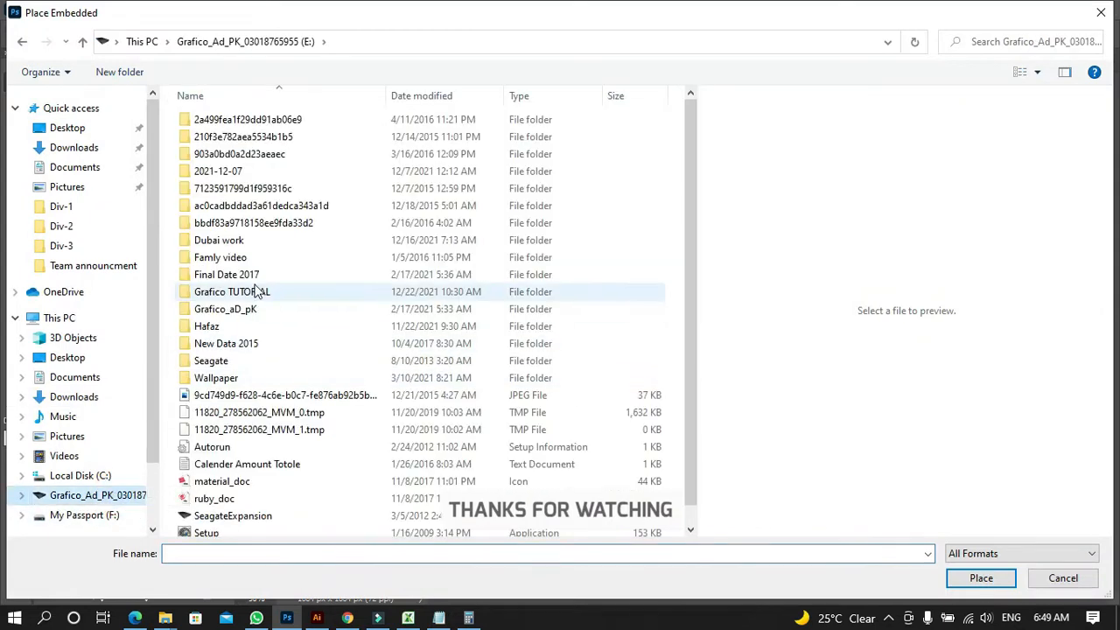
double_click(233, 292)
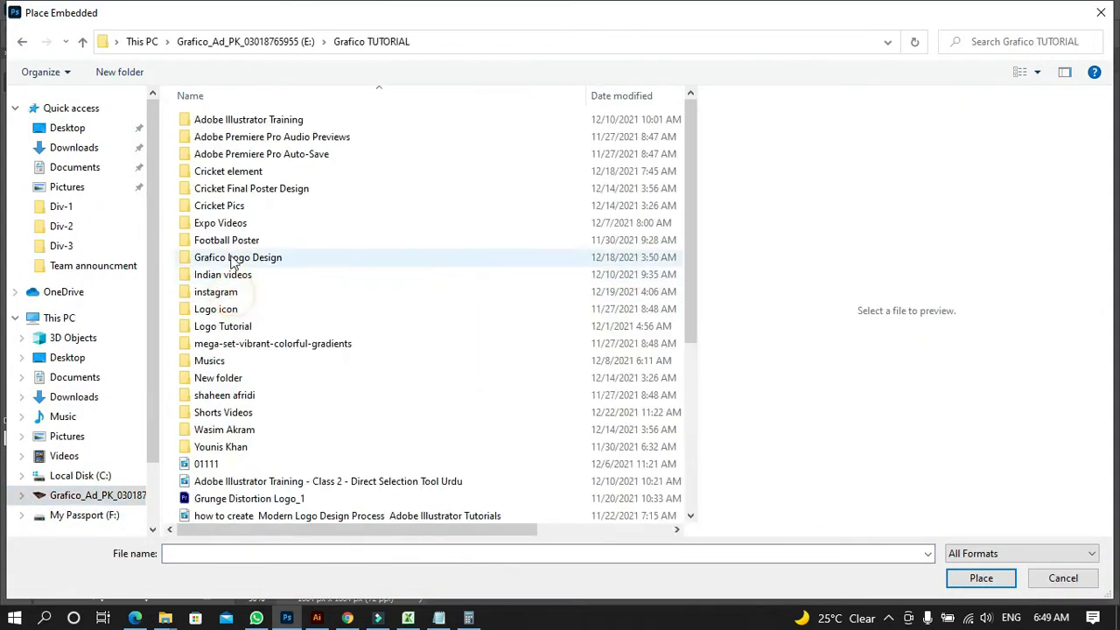
double_click(240, 171)
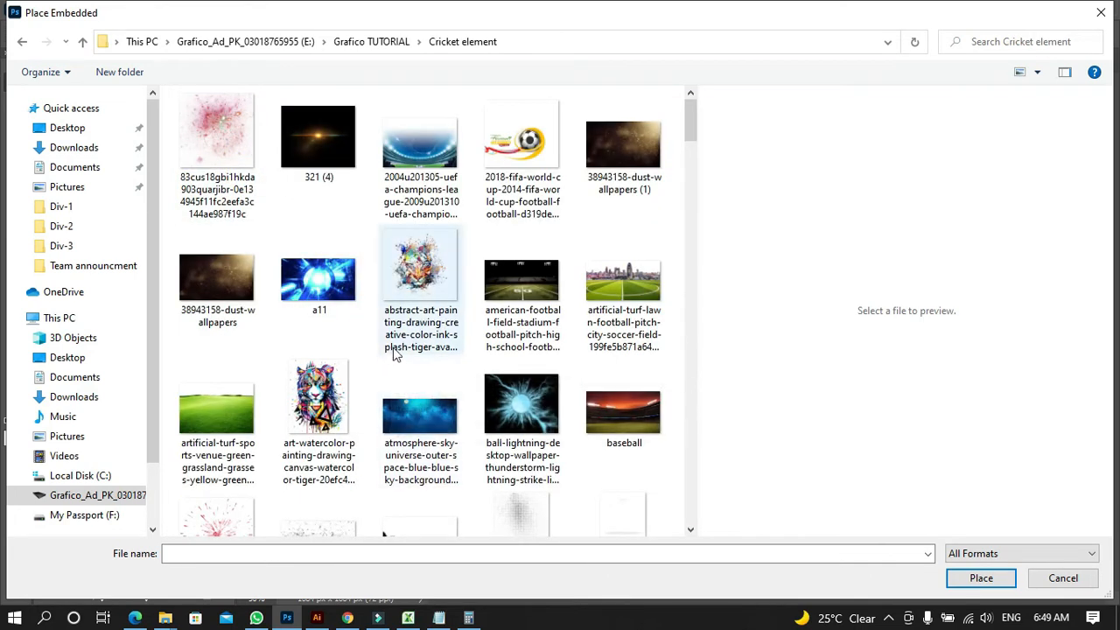
Place the Dust-iPad-4-wallpaper image as an embedded object at its default size, directly above the yellow fill layer
left_click(623, 147)
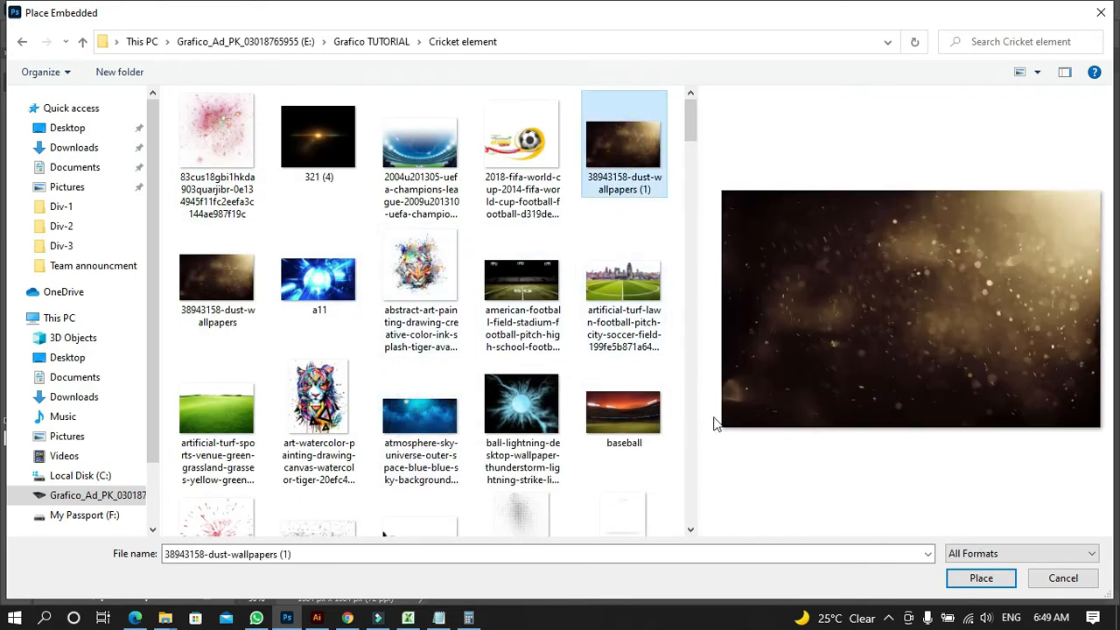
scroll(586, 409, "down", 2)
scroll(586, 410, "down", 5)
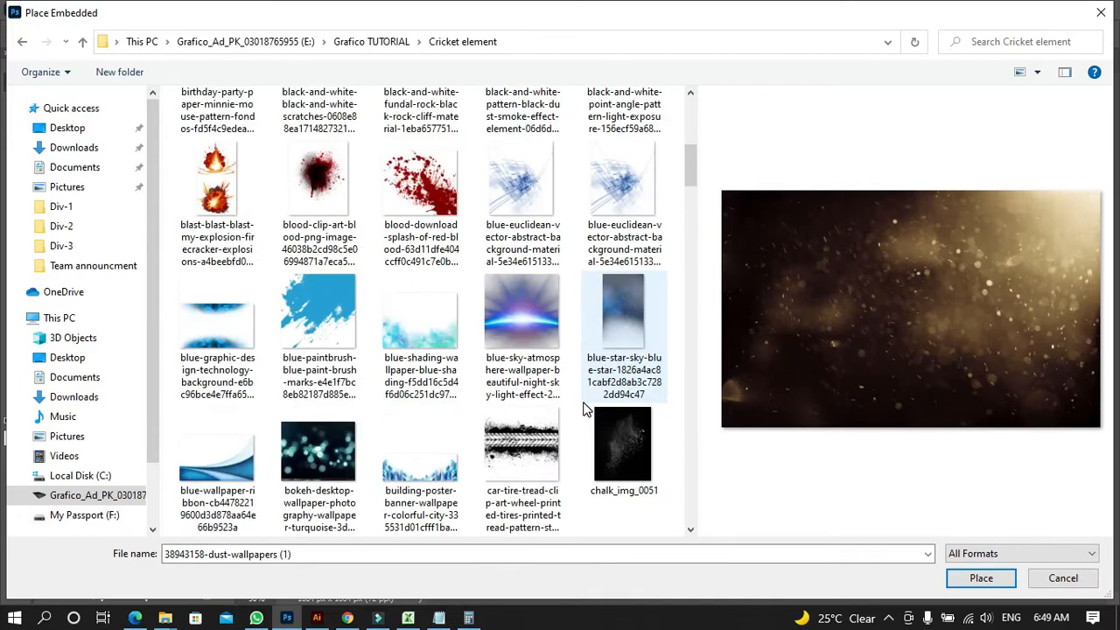
scroll(587, 410, "down", 3)
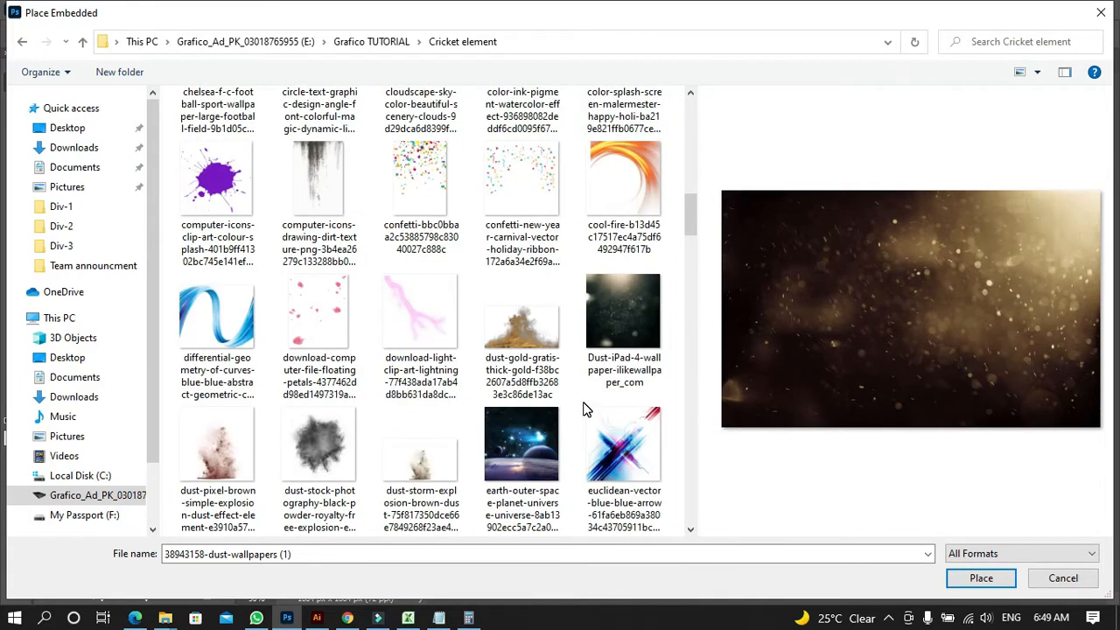
left_click(595, 385)
left_click(976, 578)
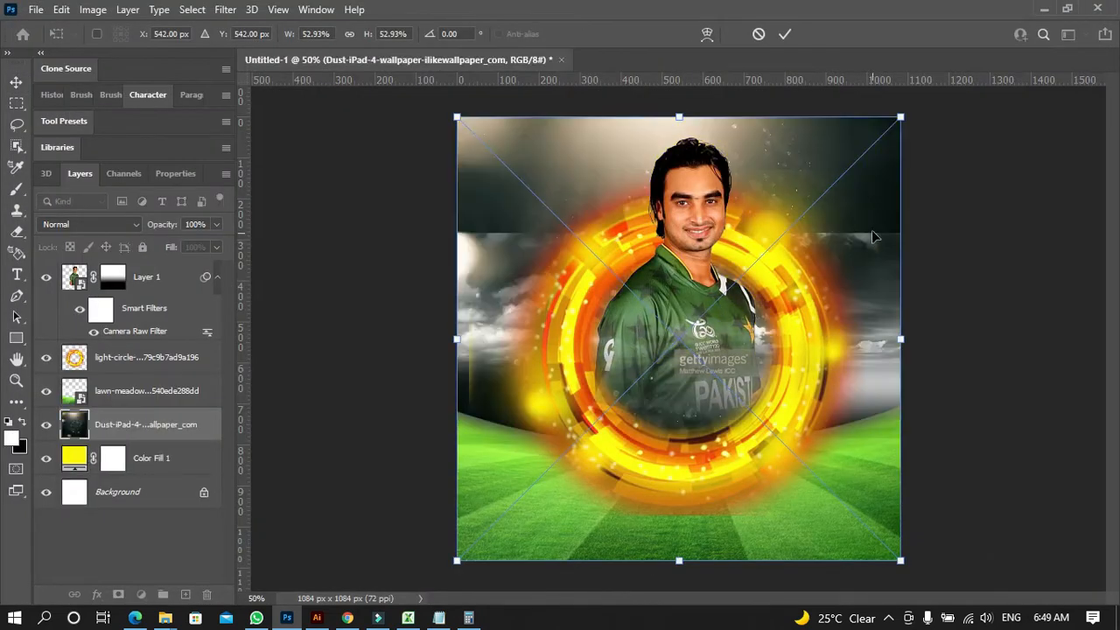
key("Return")
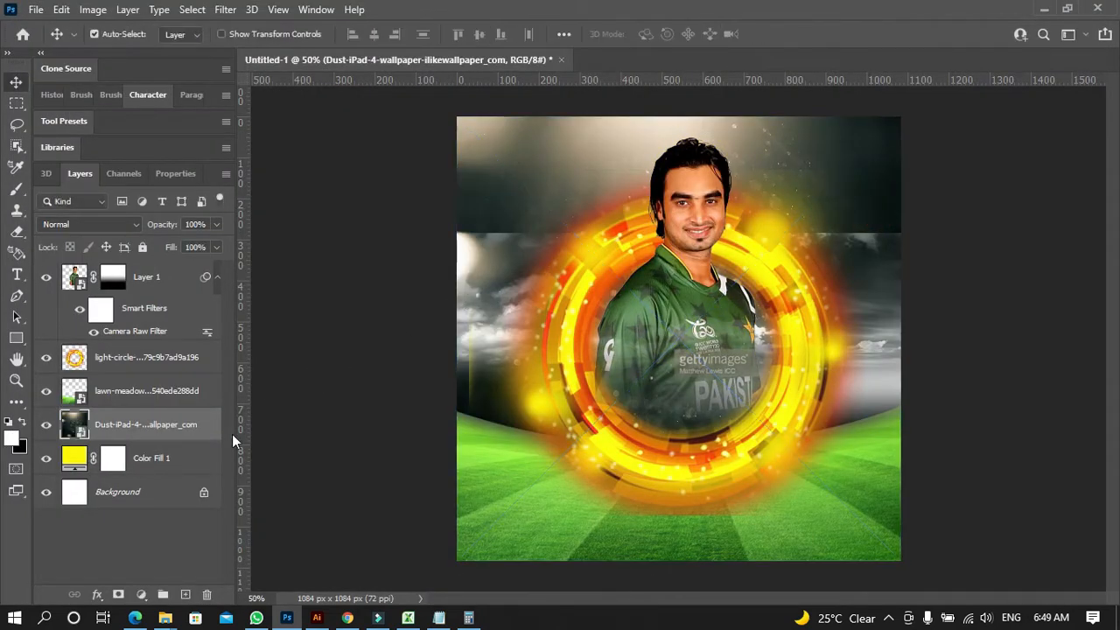
Add a layer mask to the lawn layer and paint out its sky with a large soft black brush, keeping the grass
left_click(125, 396)
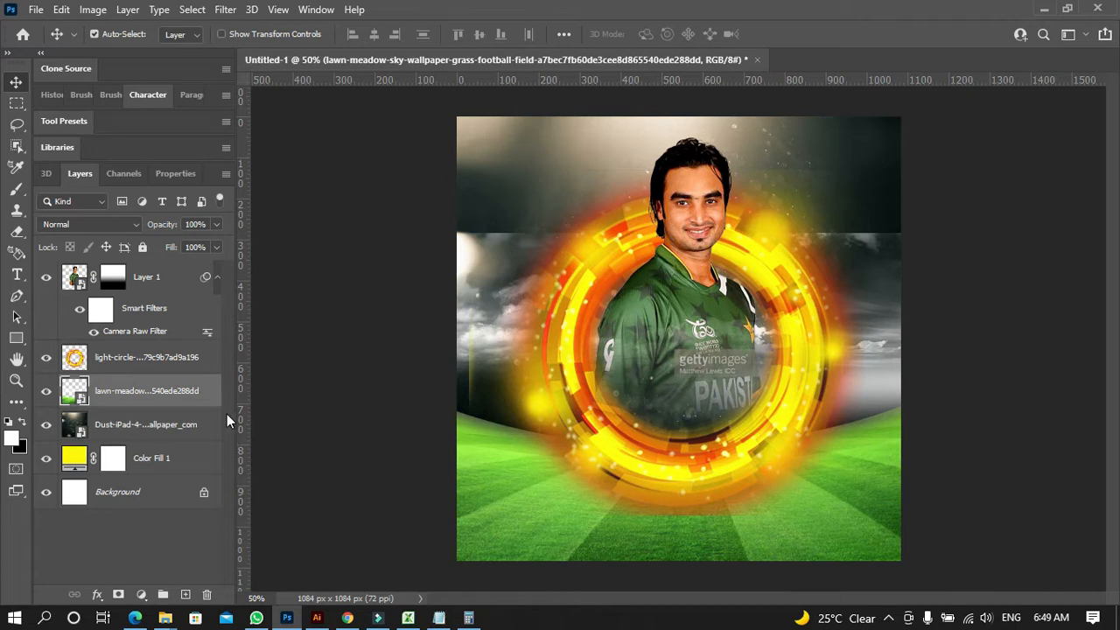
left_click(118, 594)
key("b")
key("x")
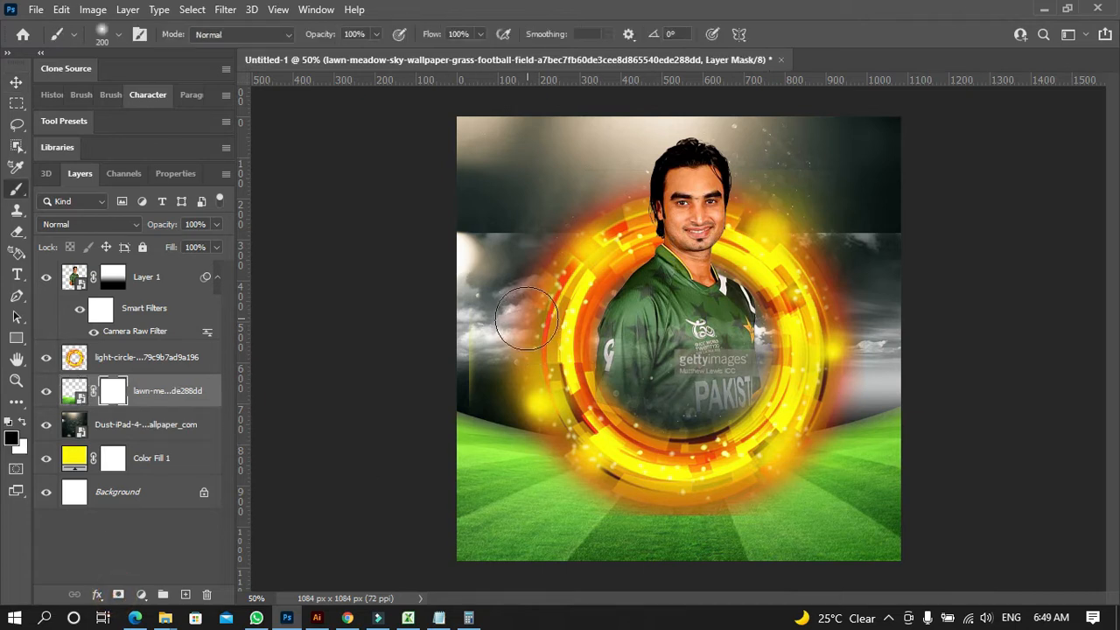
key("]")
key("]")
key("]")
key("]")
key("]")
key("]")
mouse_move(940, 245)
left_mouse_down()
mouse_move(433, 239)
mouse_move(912, 229)
mouse_move(901, 231)
left_mouse_up()
key("bracketleft")
key("bracketleft")
key("bracketleft")
key("bracketleft")
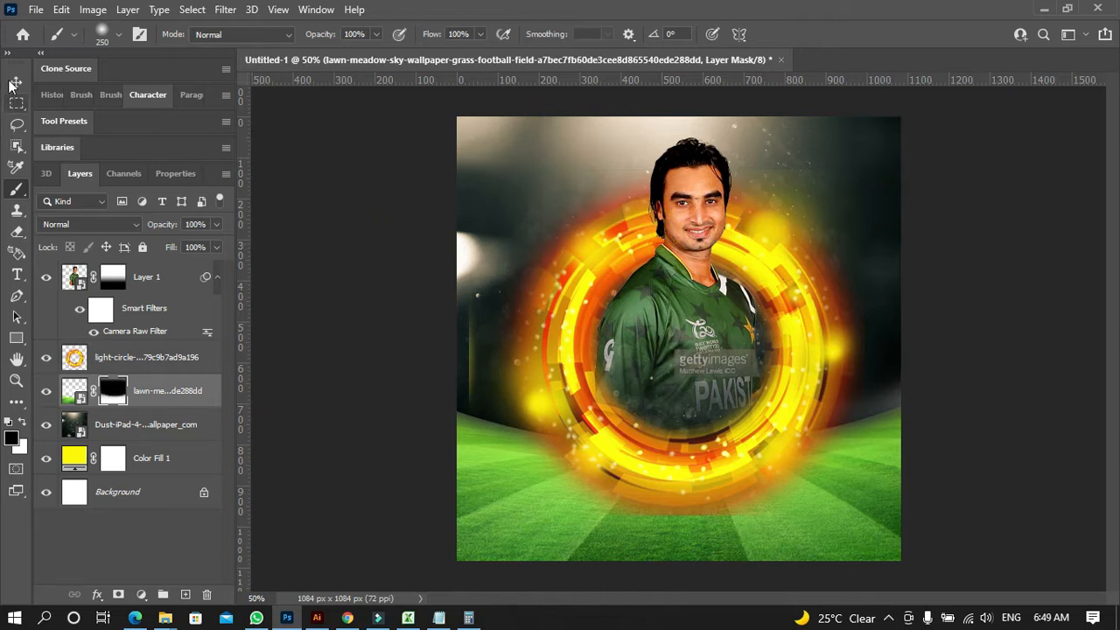
Try to move the dust wallpaper layer to the right behind the ring
key("v")
left_click(144, 427)
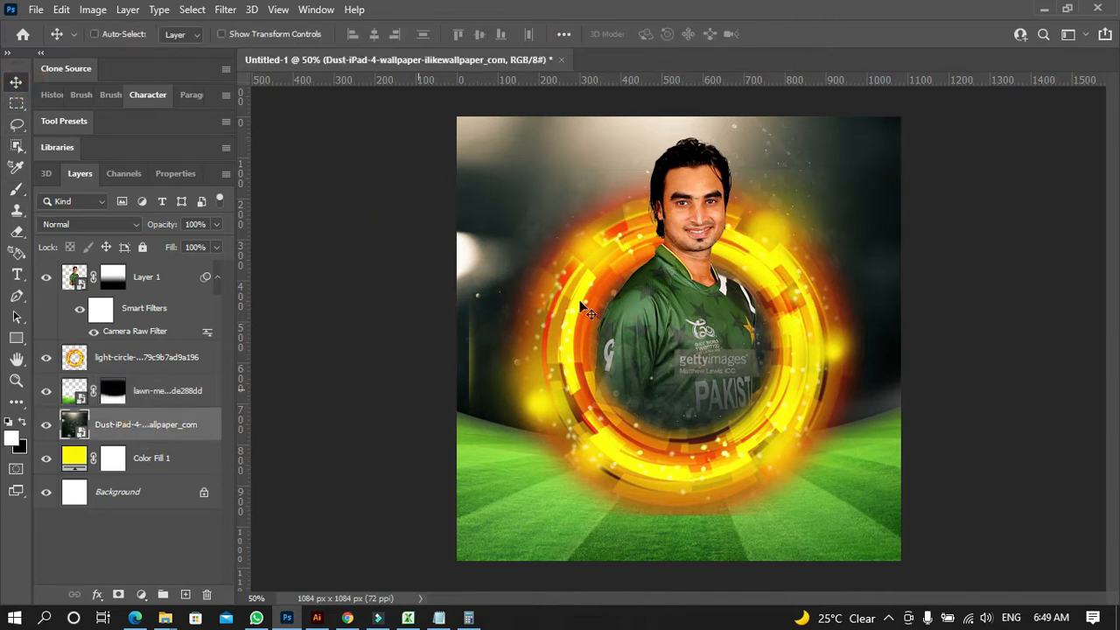
key("ctrl+t")
left_click_drag(592, 149, 647, 147)
key("ctrl+z")
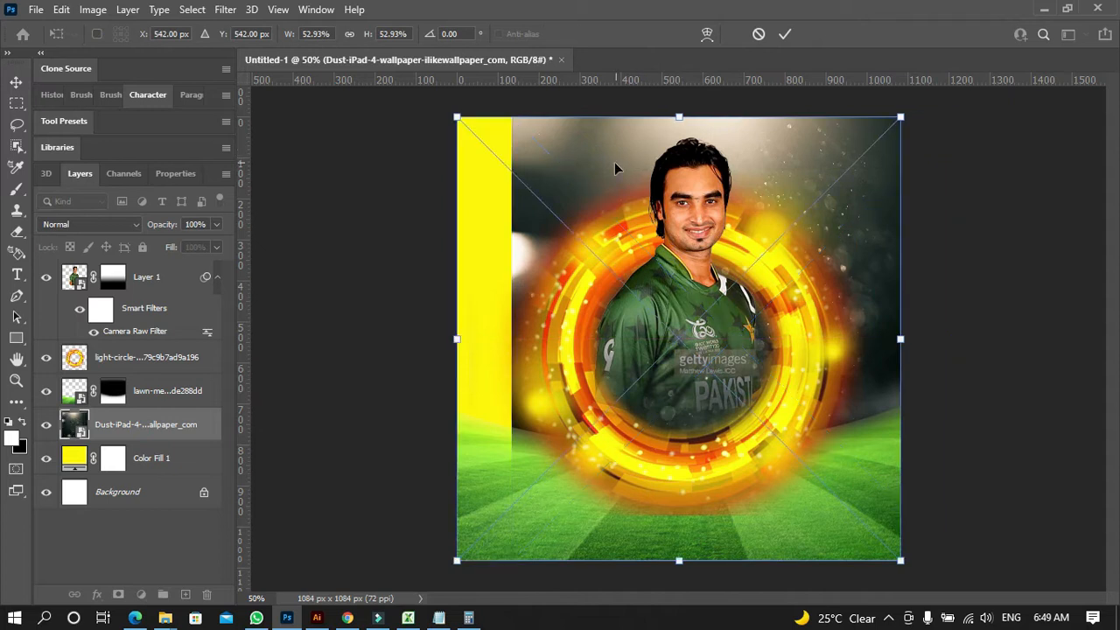
key("Return")
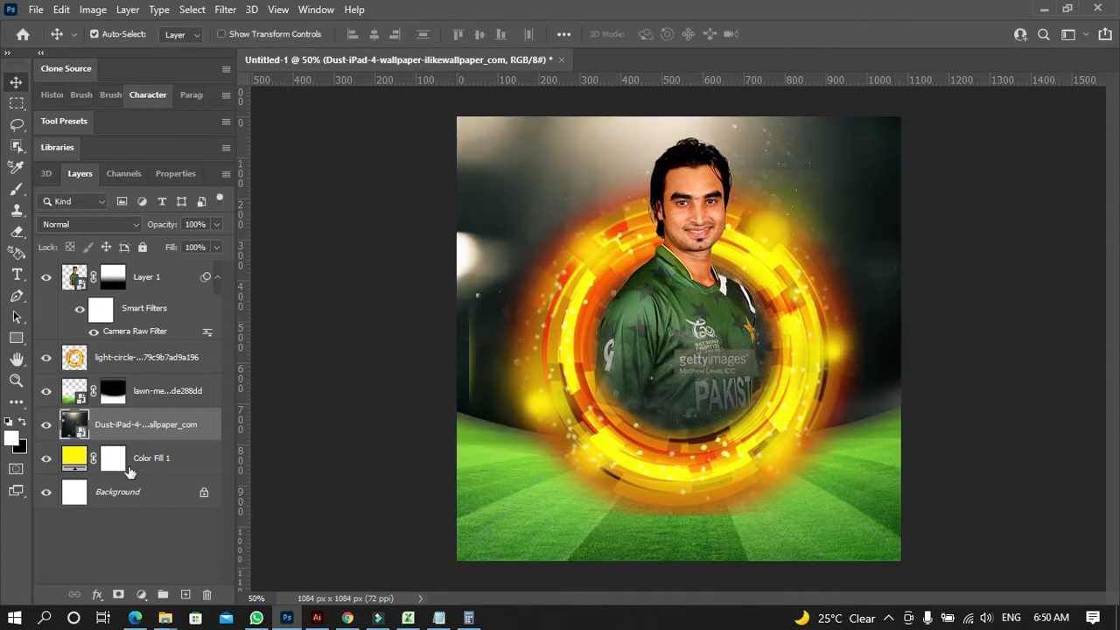
Set the dust wallpaper layer's blend mode to Darken and enlarge it about its centre to about 73%
left_click(91, 224)
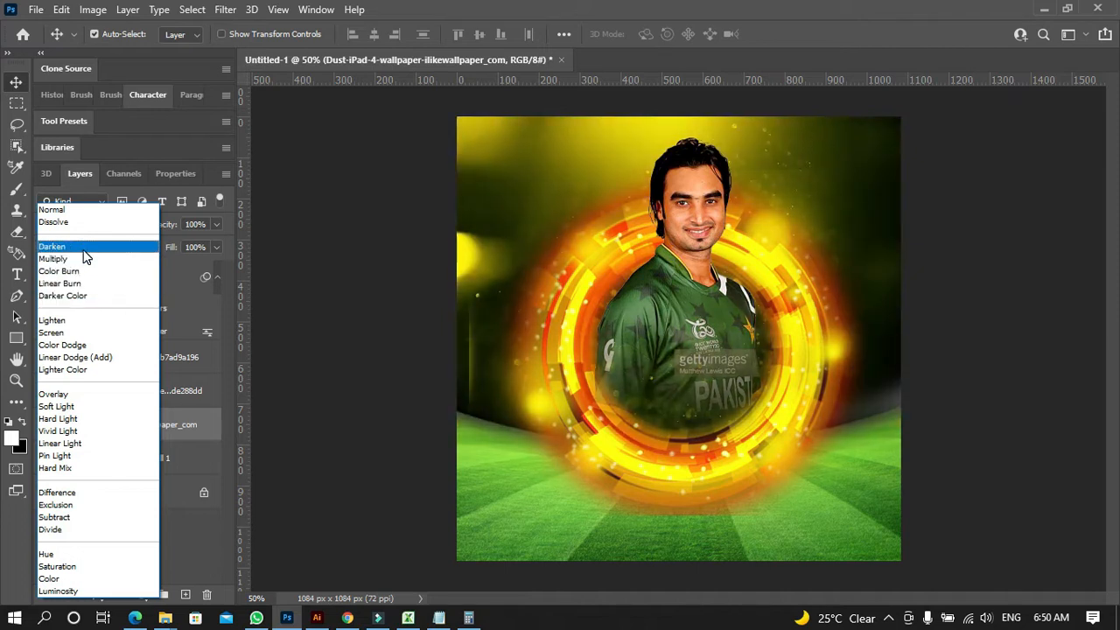
left_click(81, 248)
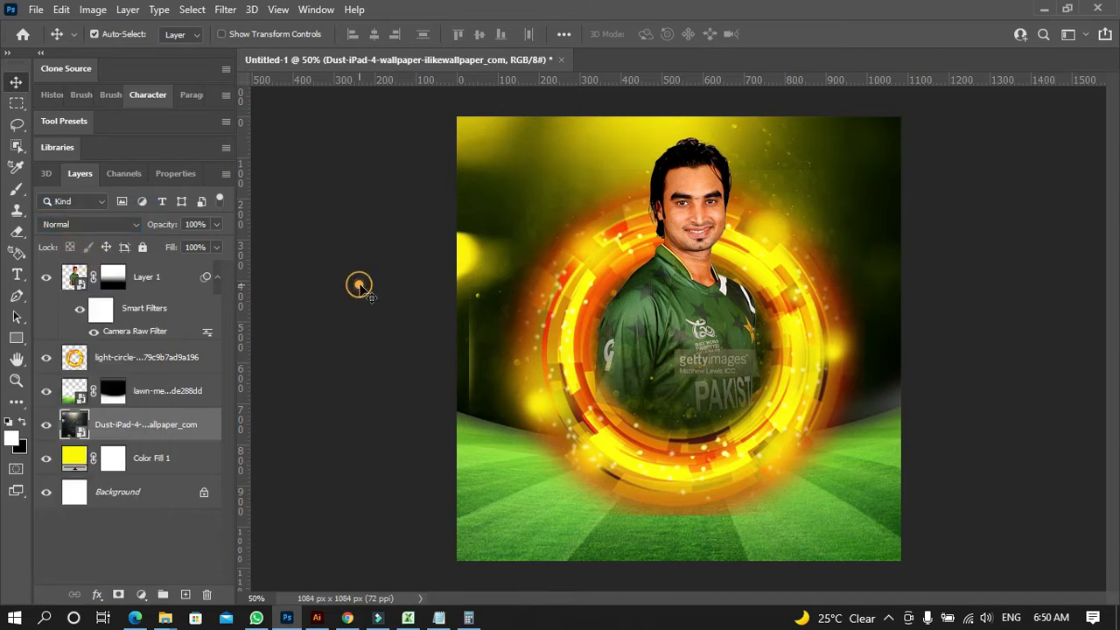
key("ctrl+t")
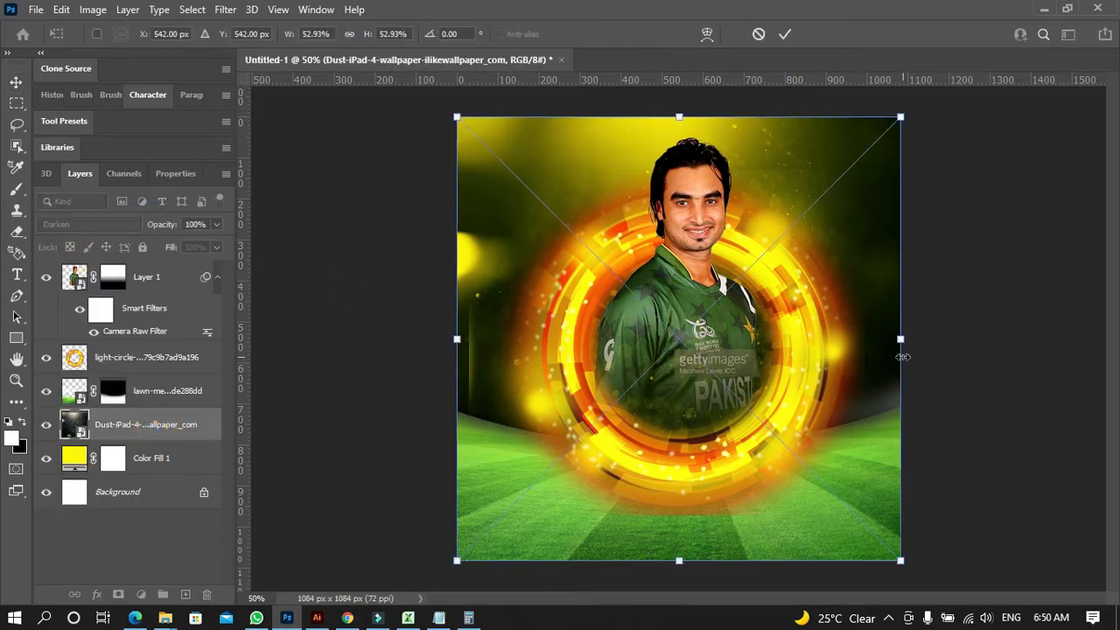
left_click_drag(907, 341, 992, 330)
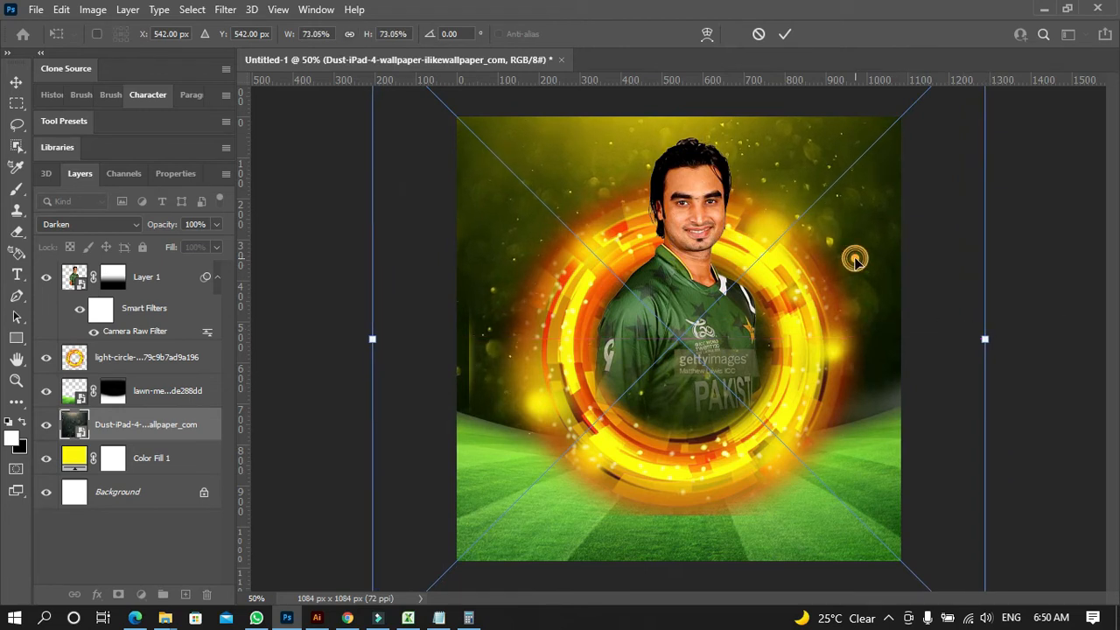
double_click(855, 259)
left_click(952, 338)
left_click(425, 284)
left_click(383, 314)
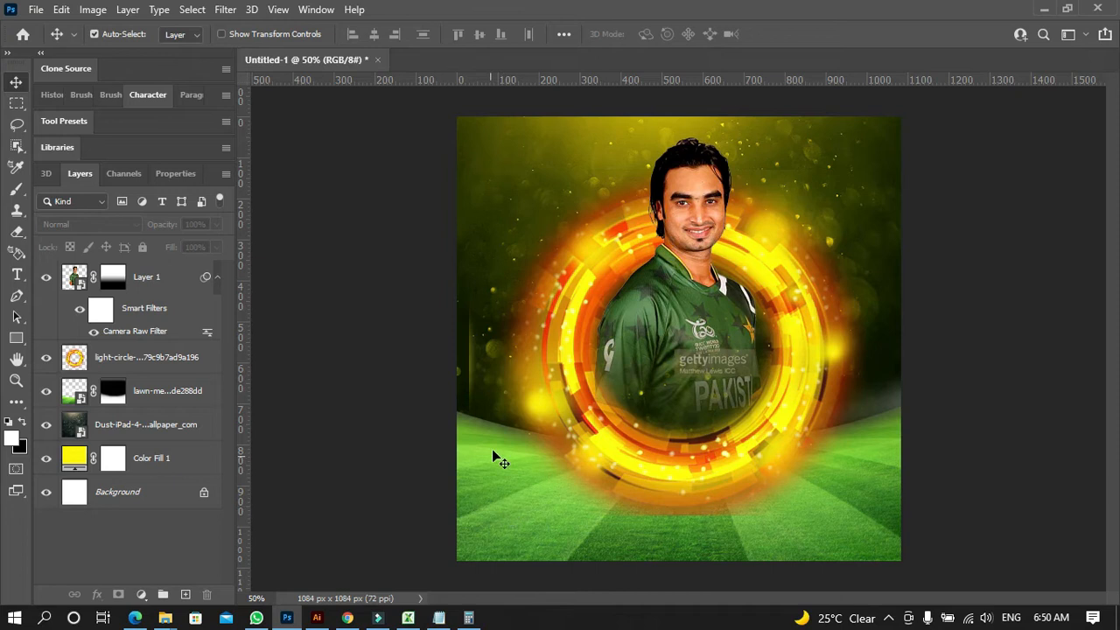
Add a layer mask to the glowing ring layer and brush out its lower edge so it fades into the grass
left_click(538, 327)
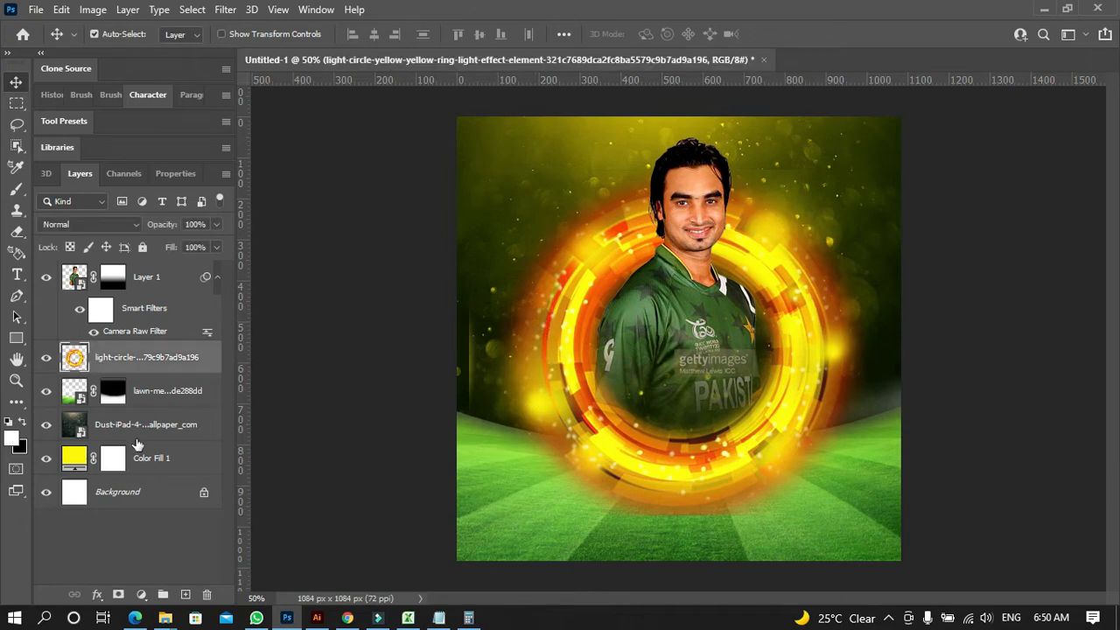
left_click(119, 595)
key("b")
left_click(914, 154)
left_click(419, 508)
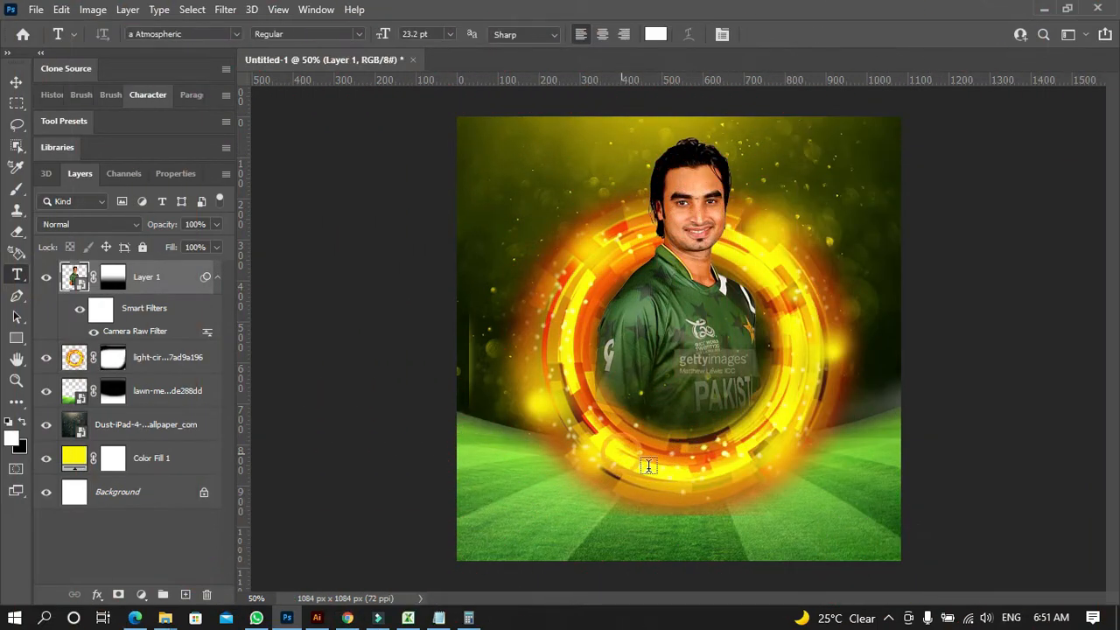
left_click(649, 465)
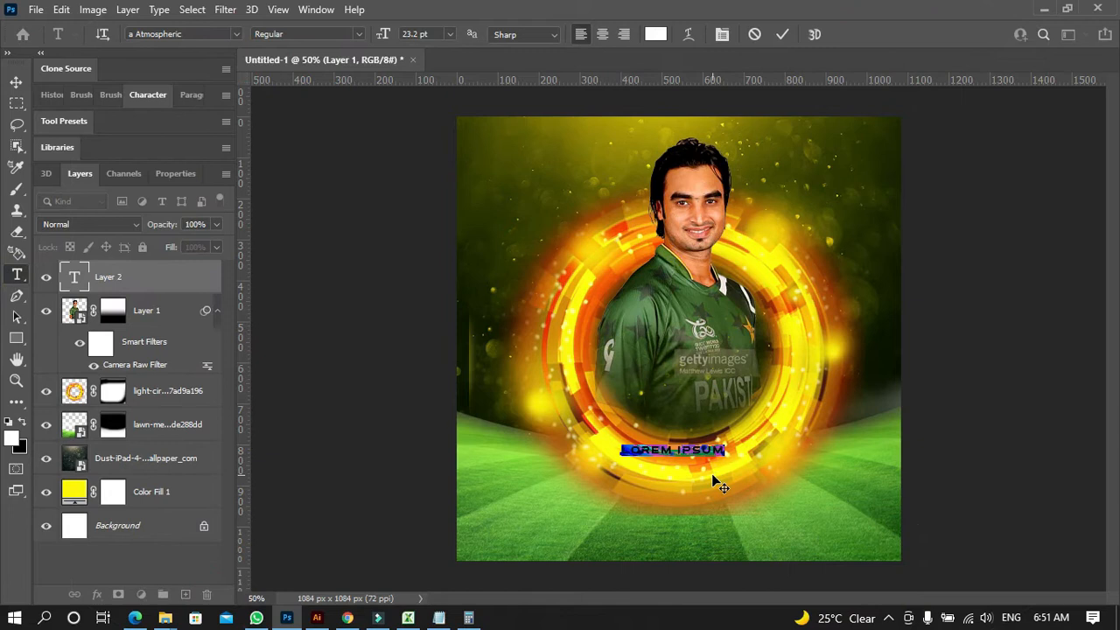
key("ctrl+a")
left_click(450, 35)
left_click(429, 242)
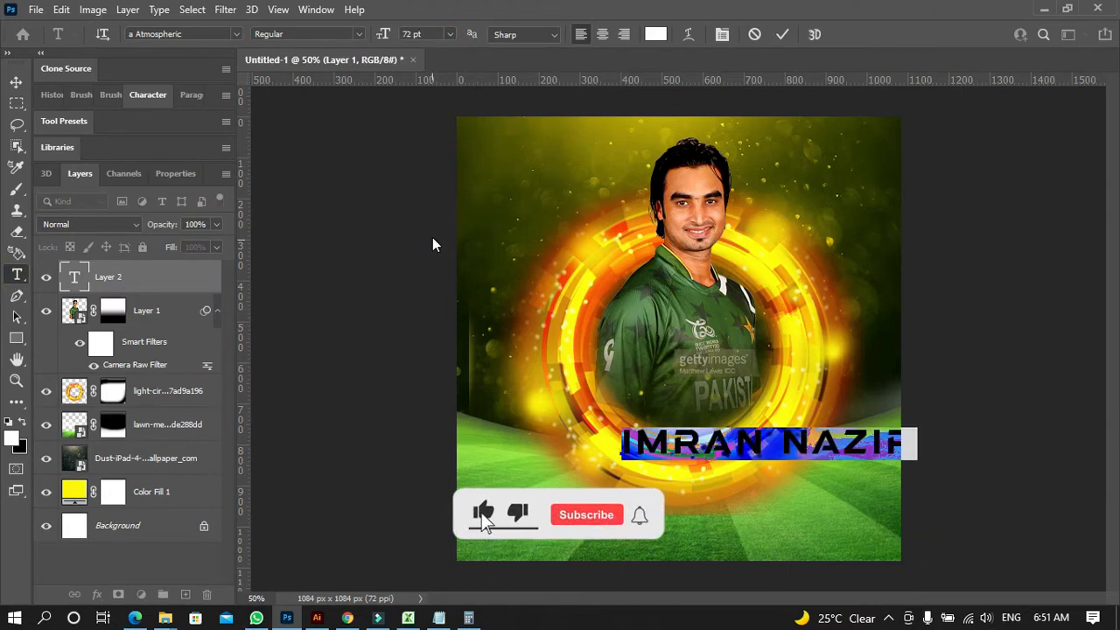
Set the player's name text in Incised901 NdIt BT Italic with tracking 0
left_click(239, 33)
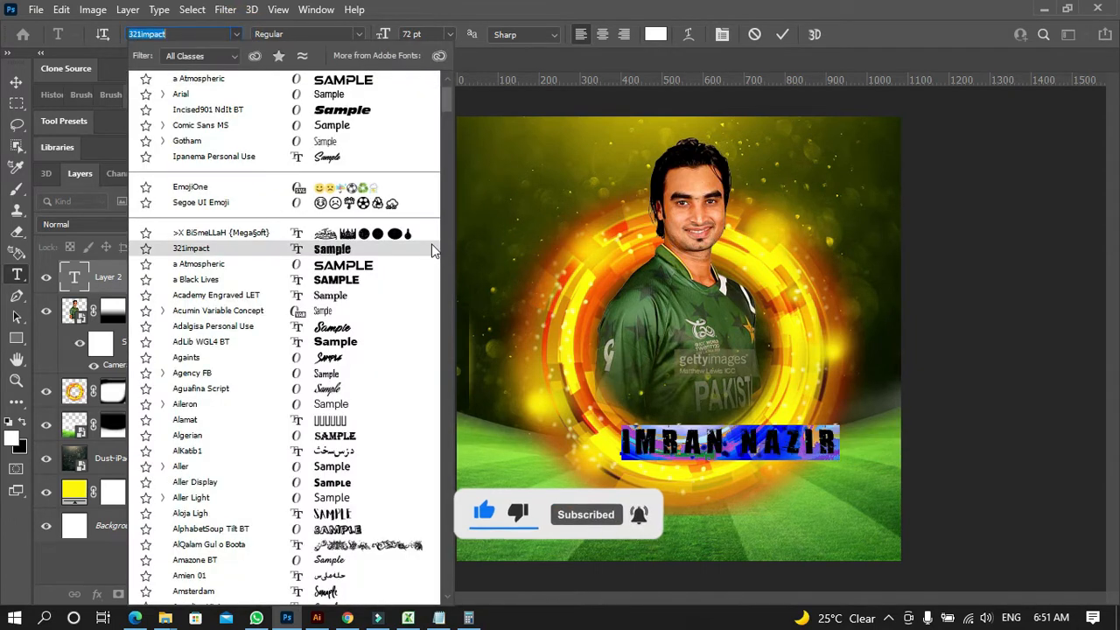
scroll(378, 103, "up", 2)
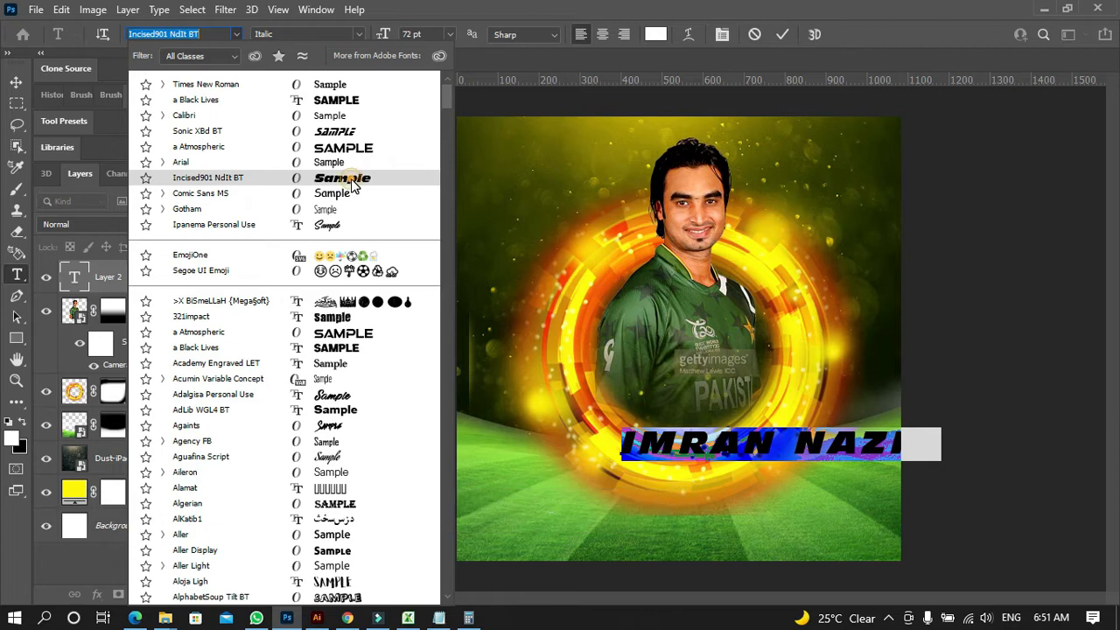
left_click(352, 178)
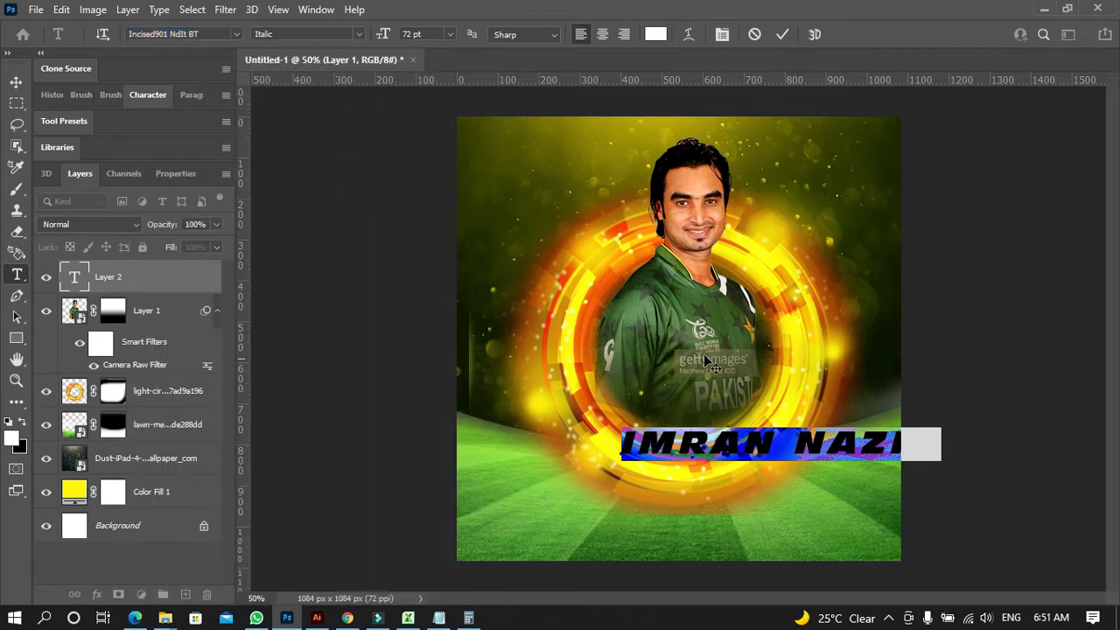
left_click(145, 96)
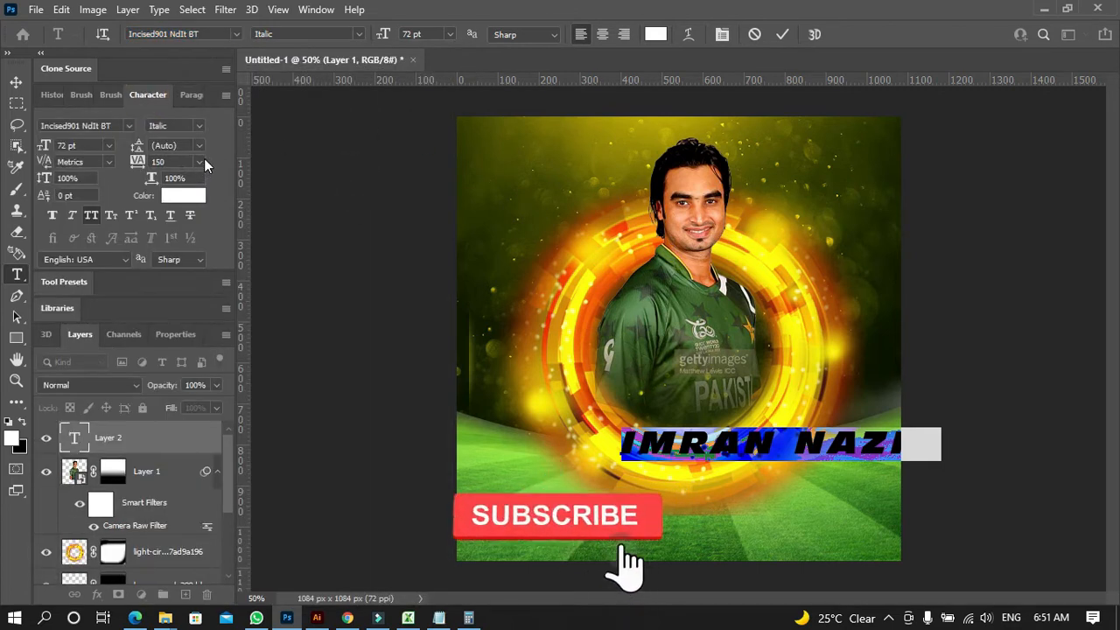
left_click(199, 162)
left_click(181, 260)
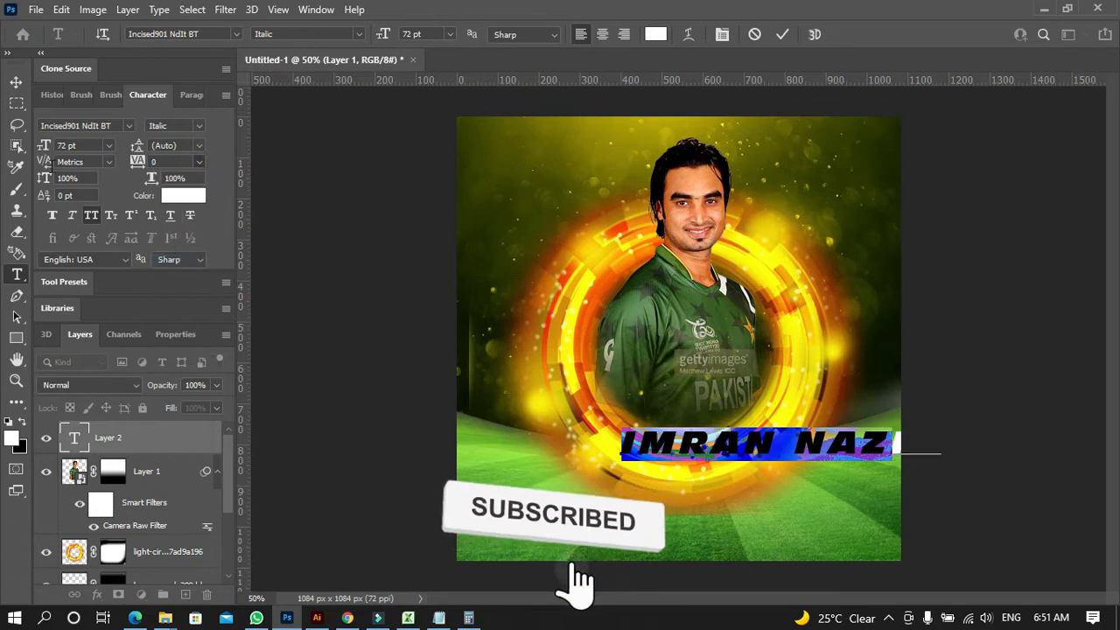
Enlarge the player's name to about 84 pt and centre it across the lower part of the ring
left_click(16, 82)
left_click_drag(750, 436, 705, 439)
key("ctrl+t")
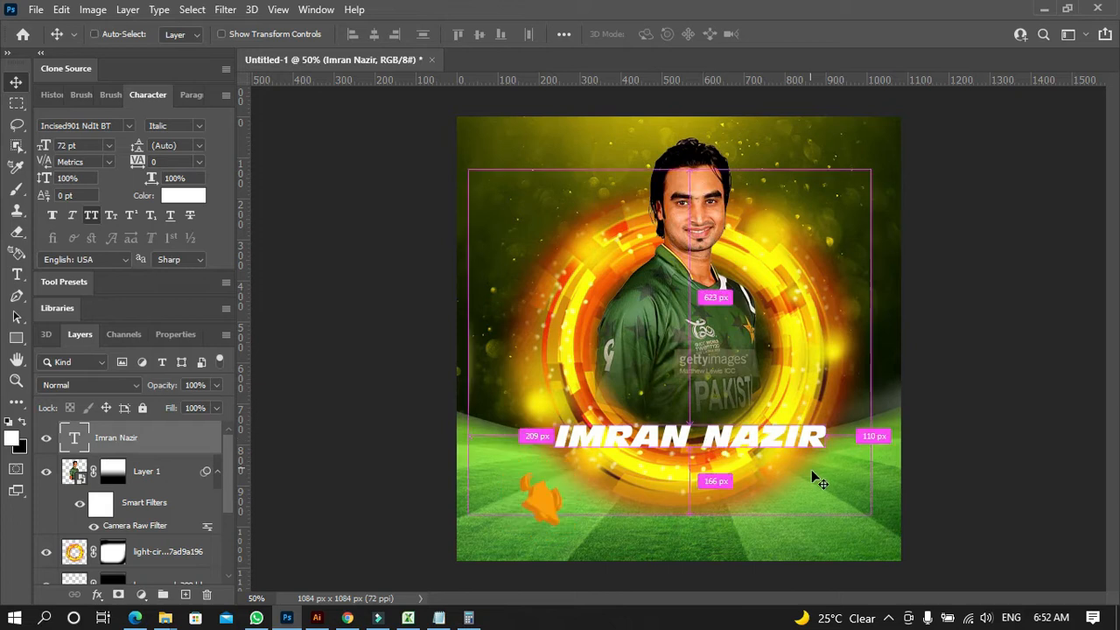
left_click_drag(828, 453, 849, 455)
key("Return")
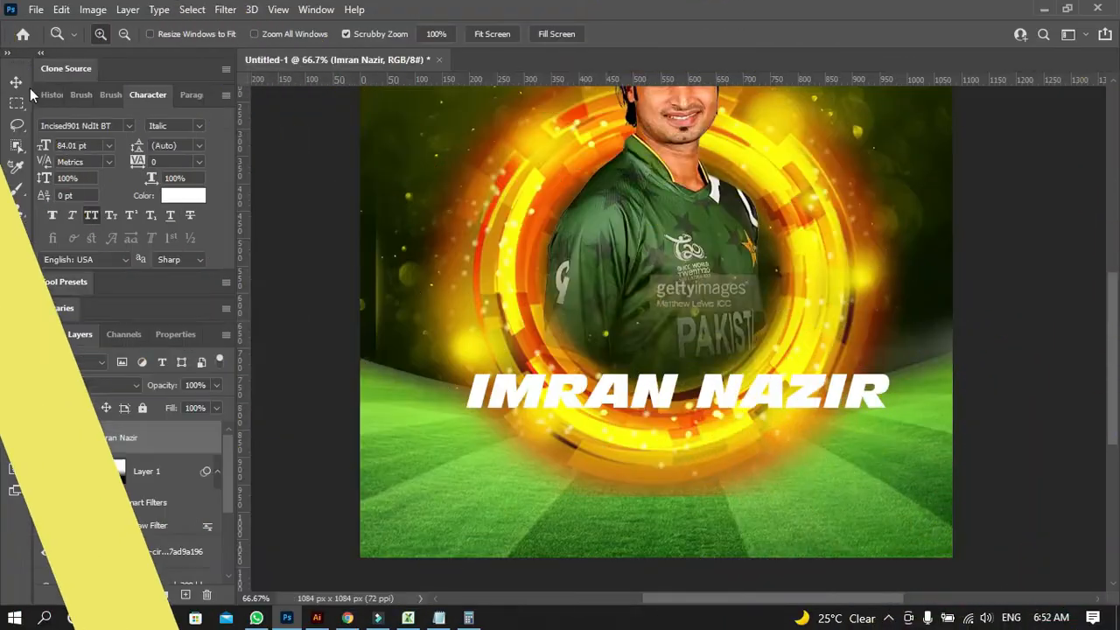
left_click(17, 81)
left_click_drag(714, 383, 701, 388)
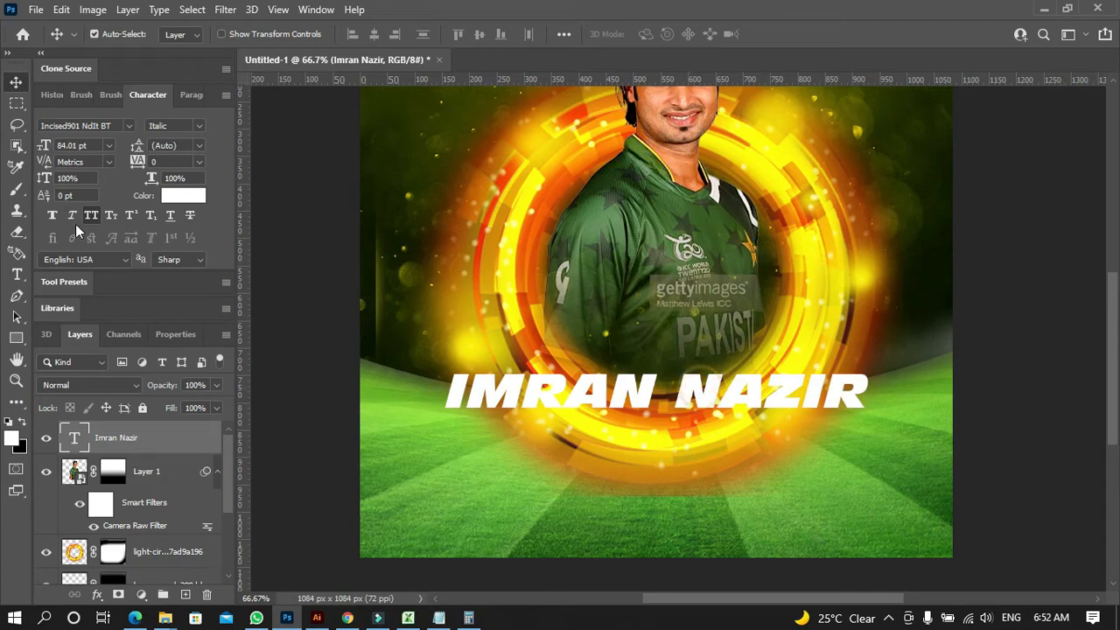
left_click(15, 275)
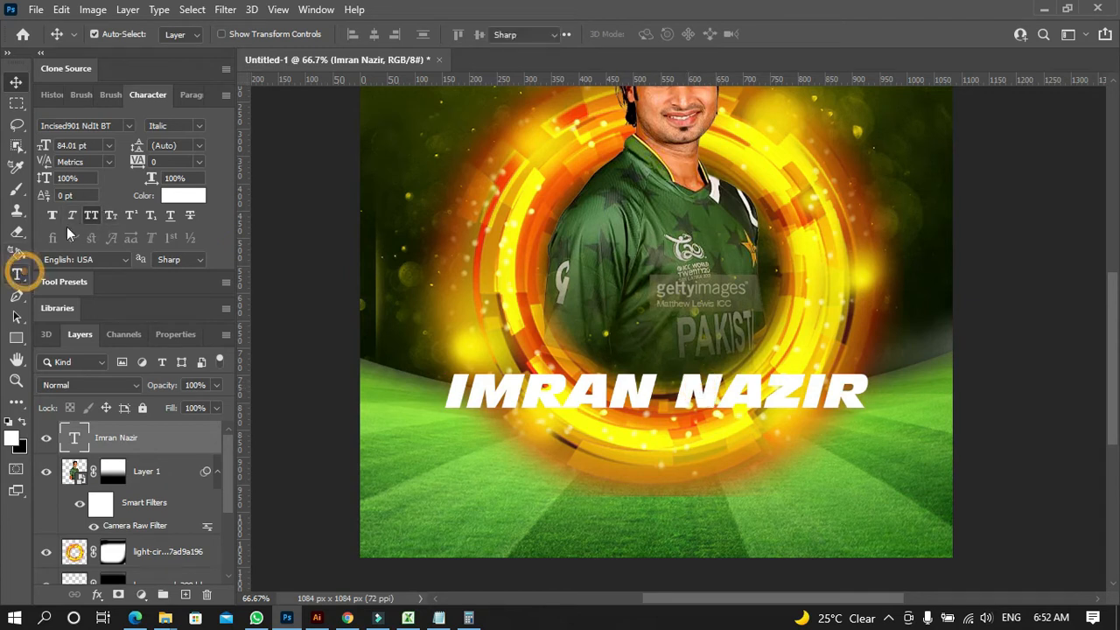
left_click(236, 33)
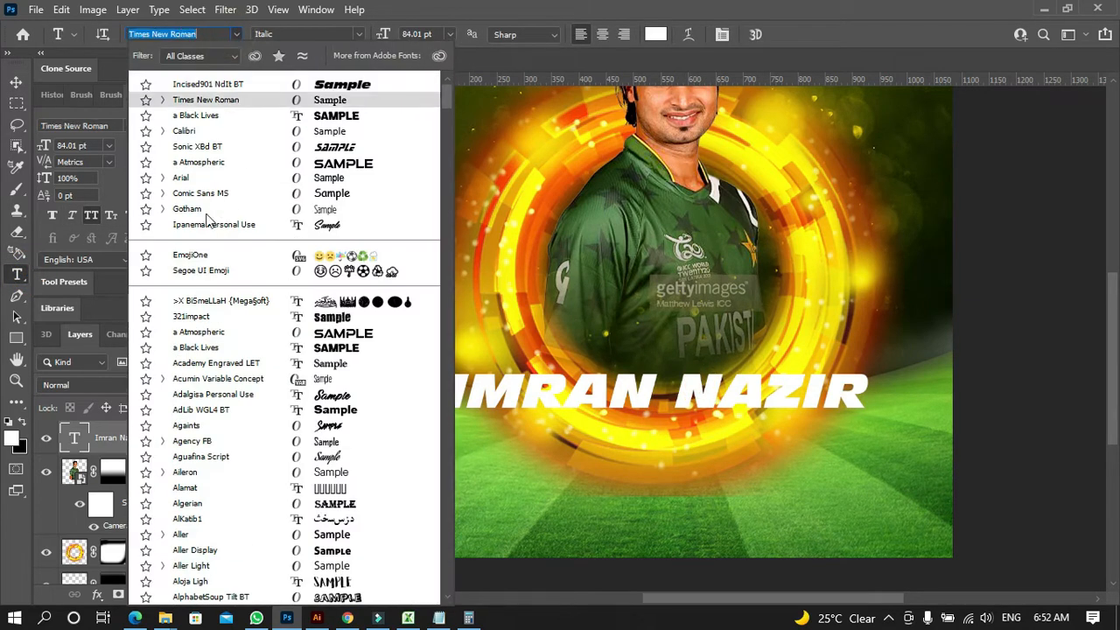
left_click(162, 208)
key("Down")
key("Down")
key("Down")
key("Down")
key("Down")
key("Down")
key("Down")
key("Down")
key("Down")
key("Down")
key("Down")
key("Down")
key("Down")
key("Down")
key("Down")
key("Down")
key("Down")
key("Down")
key("Down")
key("Down")
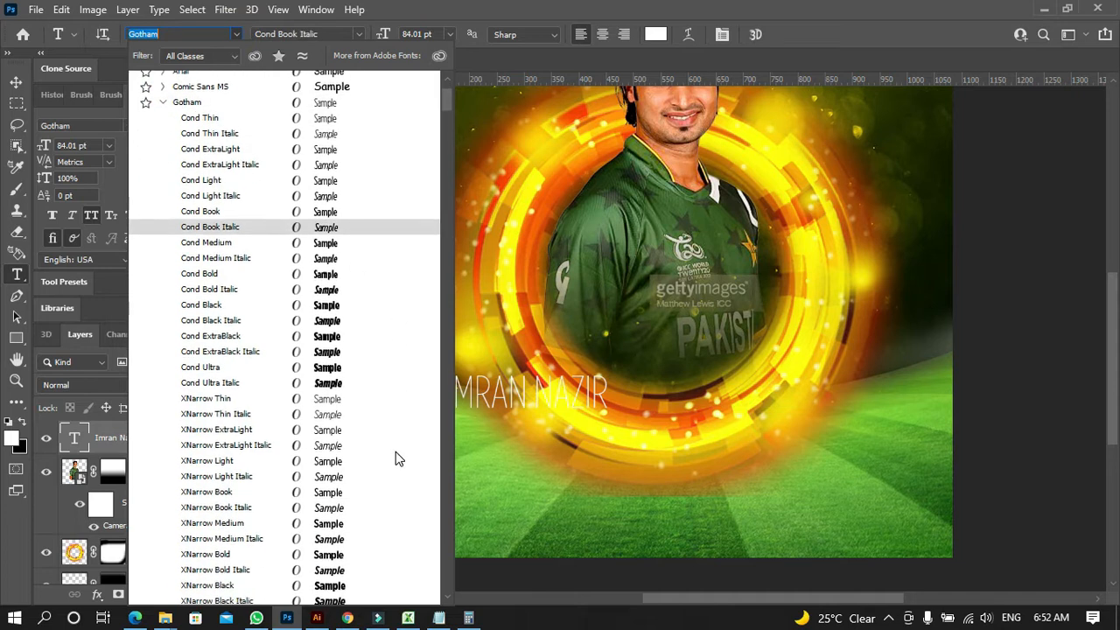
key("Up")
key("Up")
key("Up")
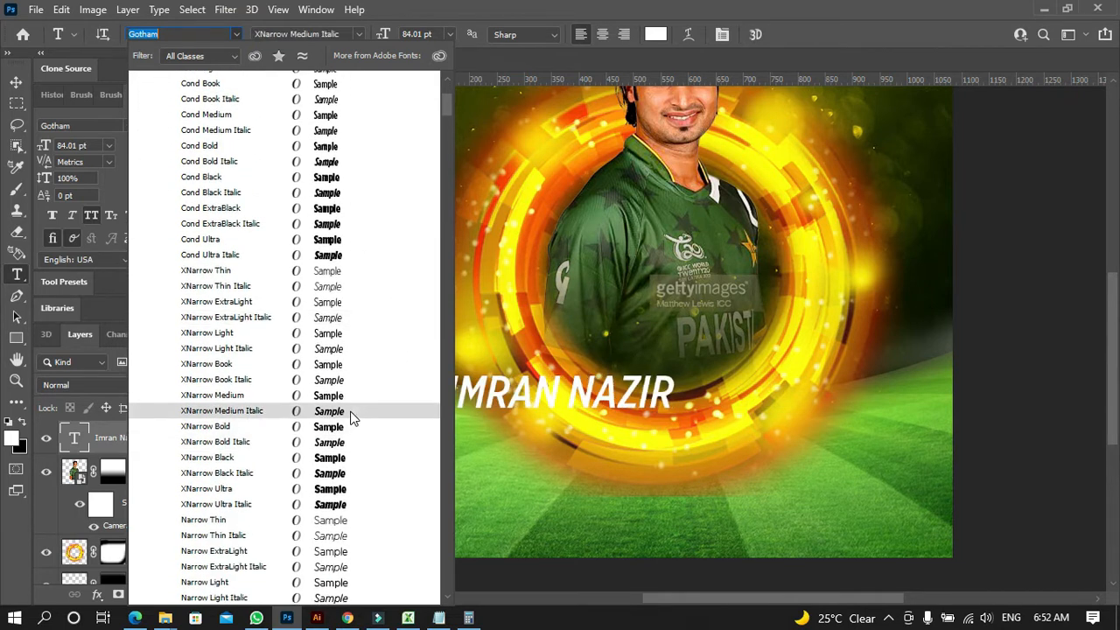
left_click(14, 83)
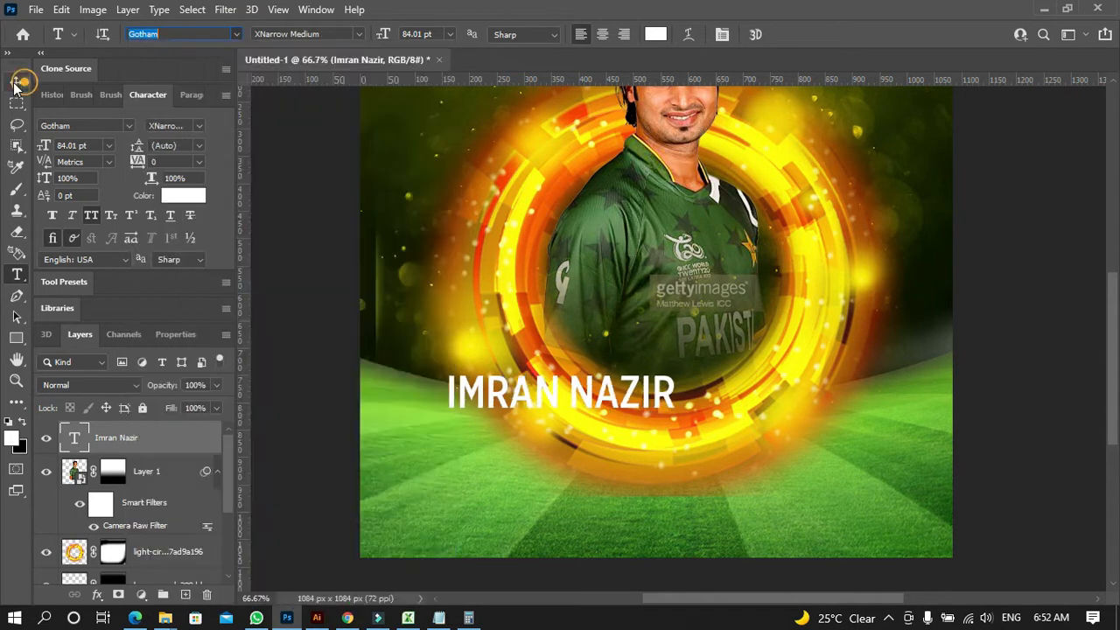
Deselect the name layer and paste "Former Pakistan Test cricketer" as a new text line above the player's name
left_click(343, 315)
left_click(16, 274)
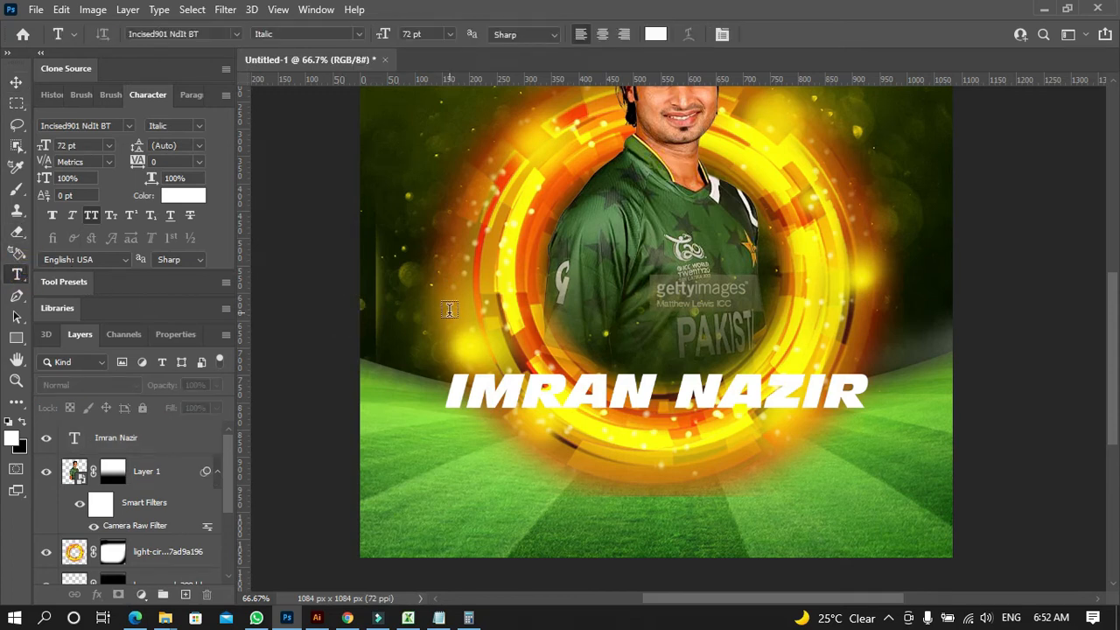
left_click(448, 312)
key("ctrl+v")
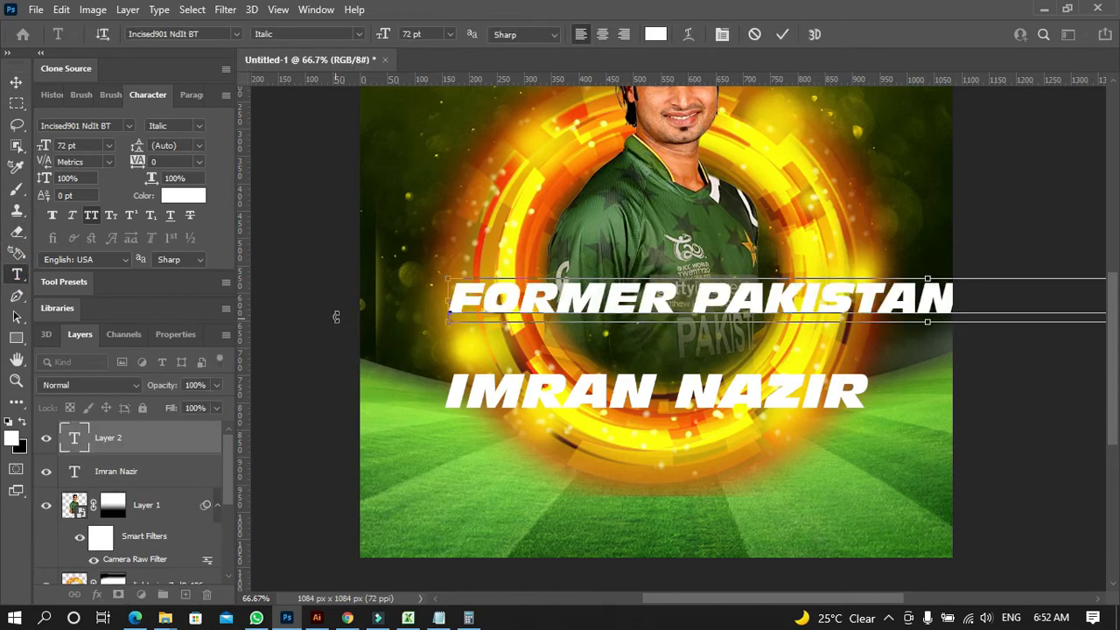
Set the whole "Former Pakistan Test cricketer" line in Gotham Narrow Black Italic
key("ctrl+a")
left_click(236, 33)
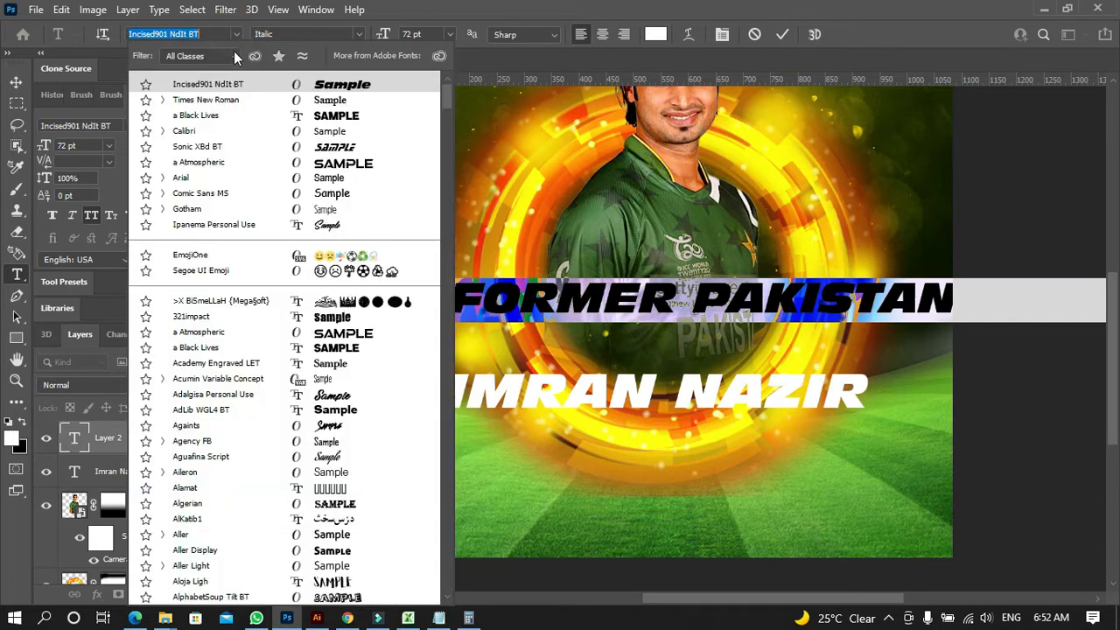
left_click(179, 210)
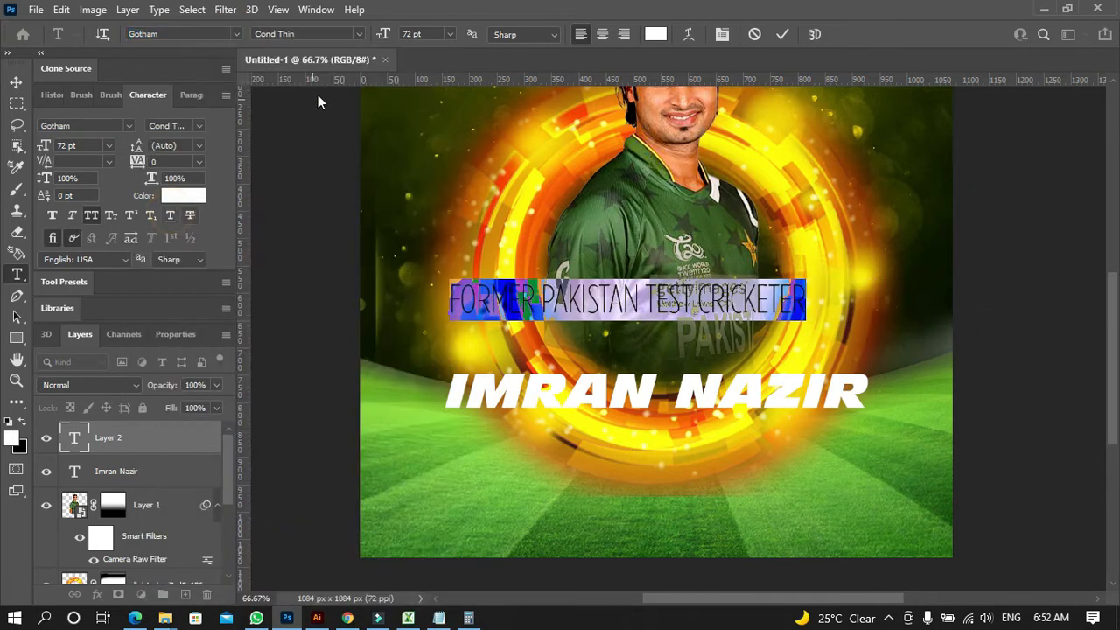
left_click(360, 35)
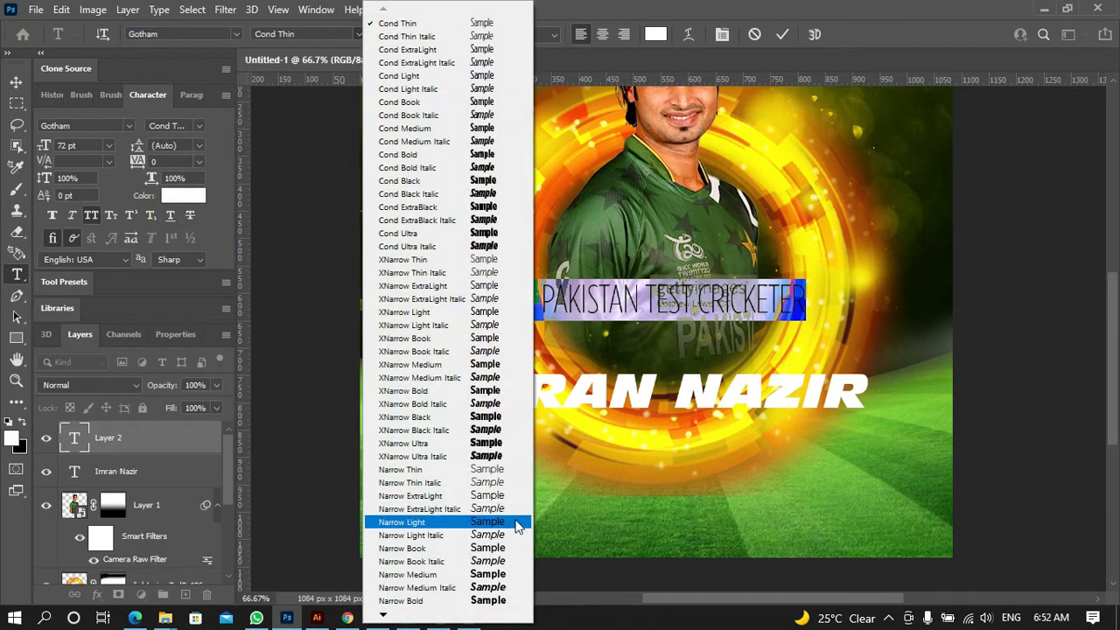
left_click(495, 570)
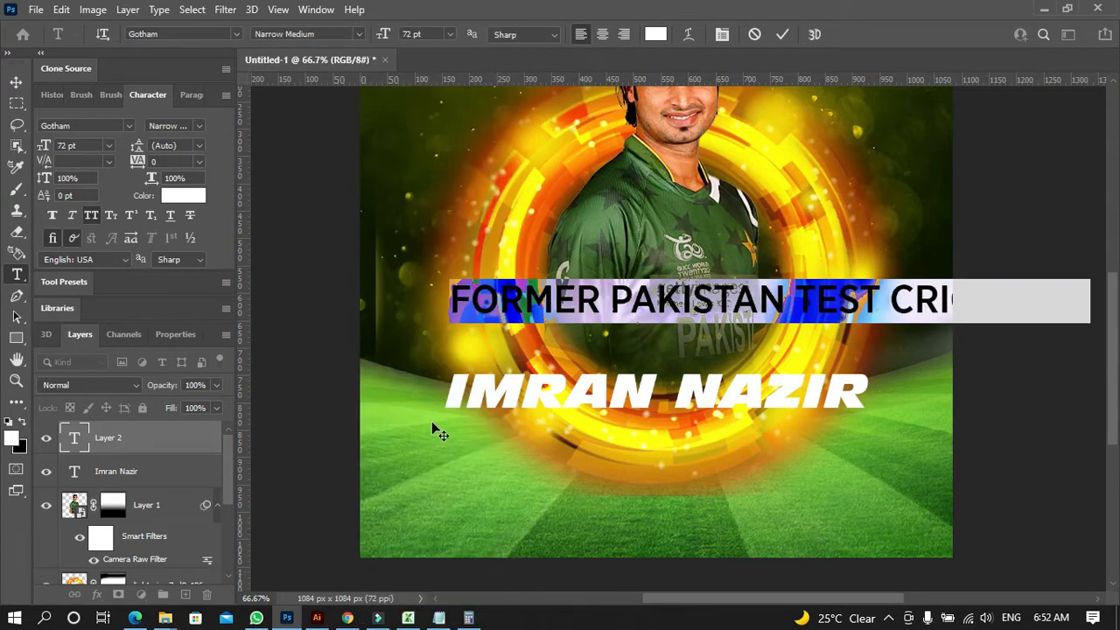
left_click(360, 34)
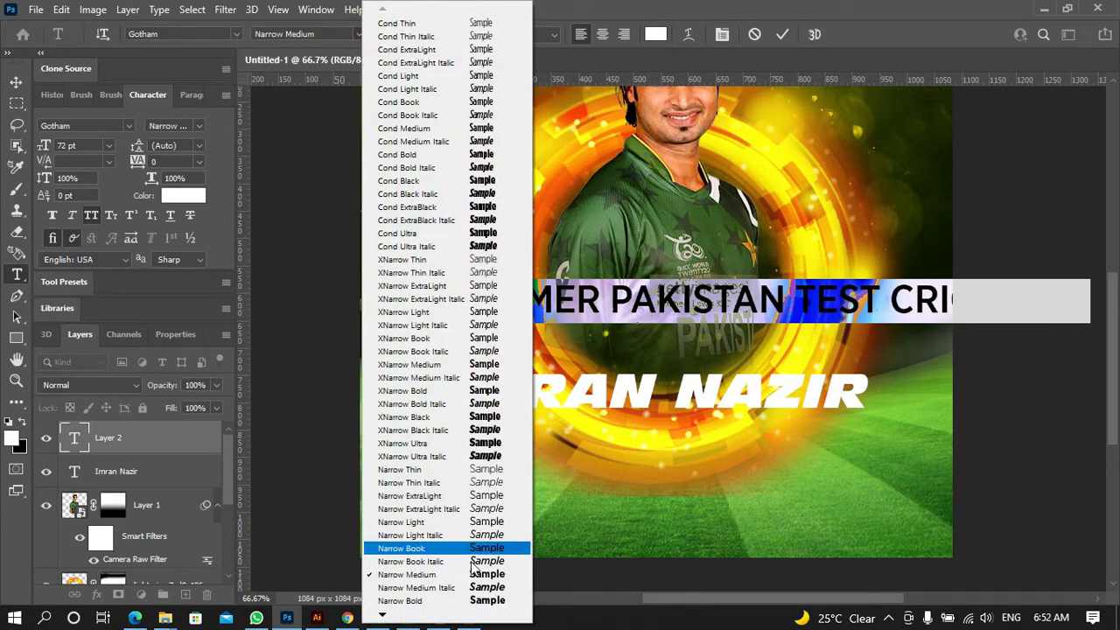
mouse_move(383, 614)
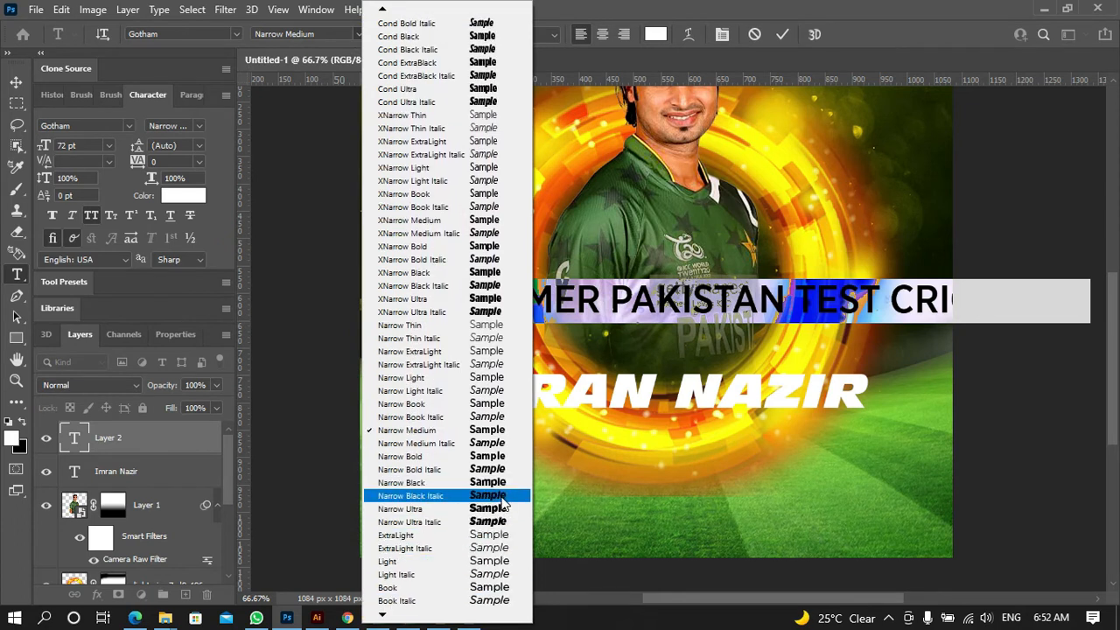
left_click(503, 496)
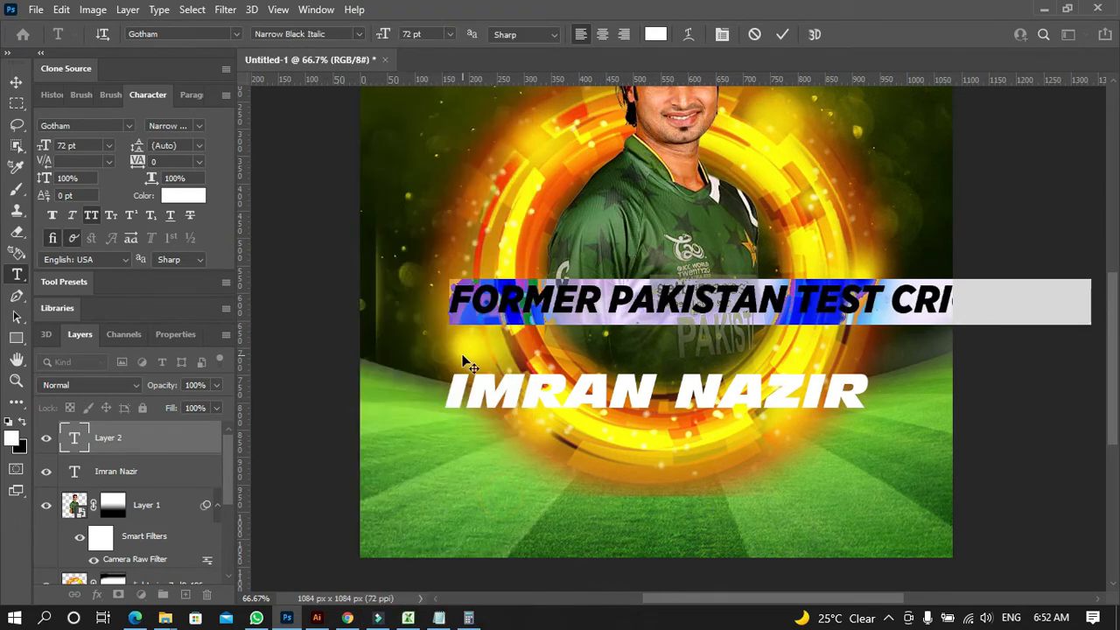
Scale the "Former Pakistan Test cricketer" line down to about 32.5 pt and place it directly above the player's name
left_click(17, 83)
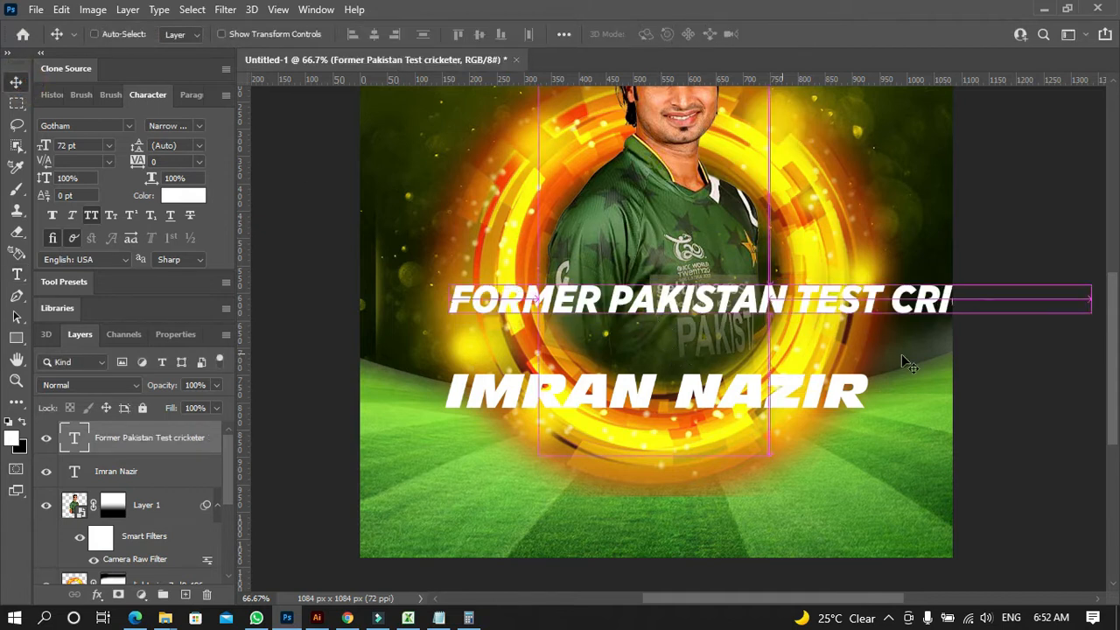
key("ctrl+t")
left_click_drag(1088, 326, 719, 315)
left_click_drag(662, 286, 742, 363)
key("Return")
Nudge the subtitle line slightly to the left to centre it over the player's name
key("Left")
key("Left")
key("Left")
key("Left")
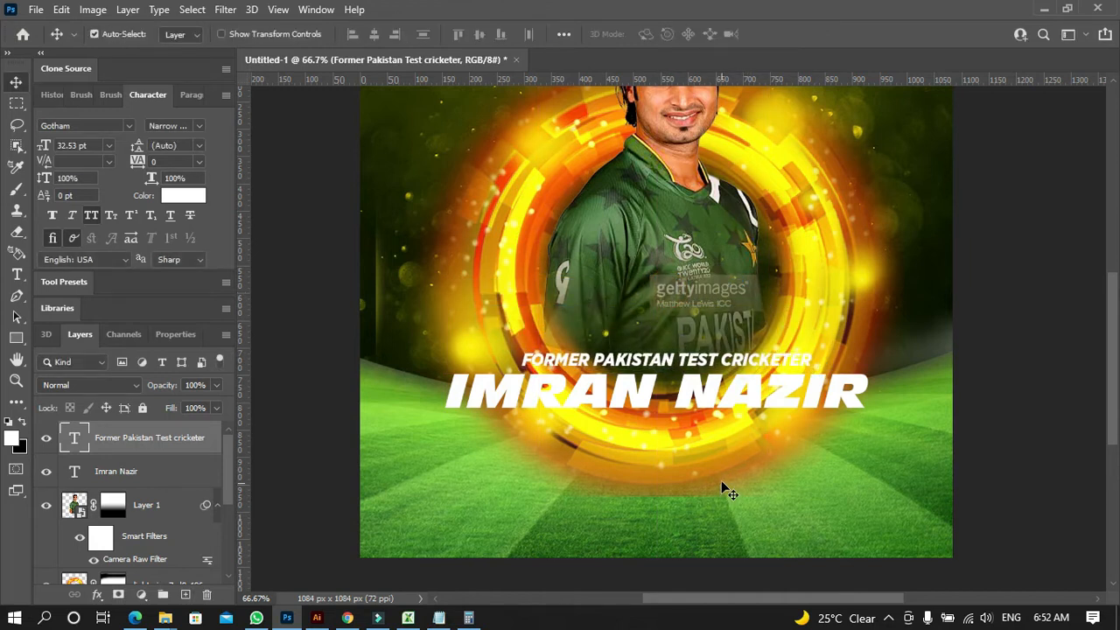
key("Left")
key("Left")
key("Left")
key("Left")
key("Left")
key("Left")
key("Left")
key("Left")
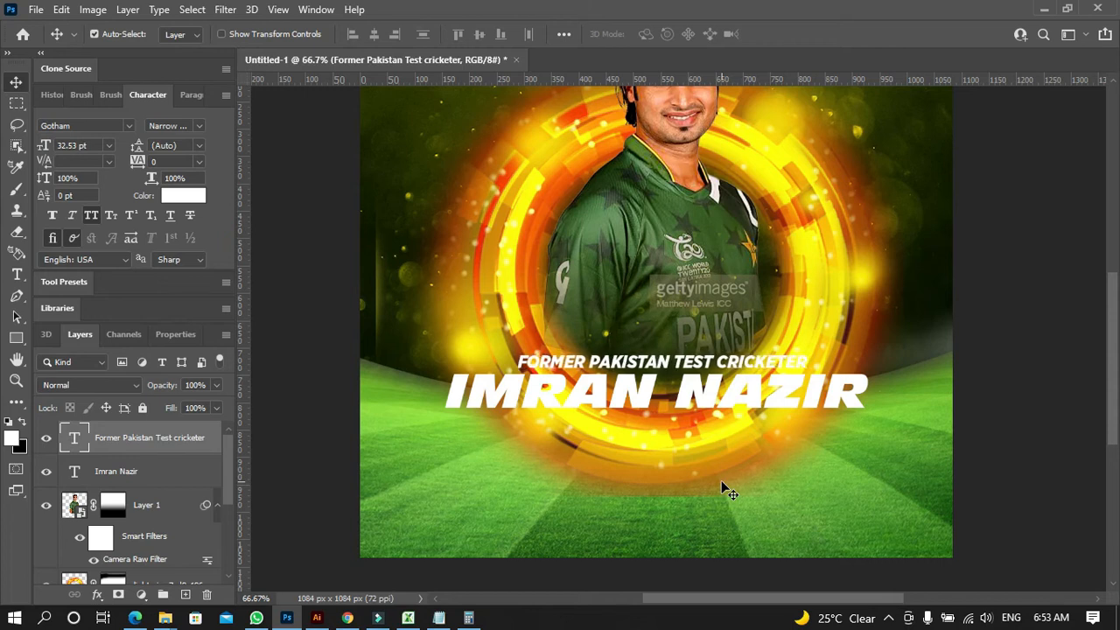
Align the subtitle line and the player's name on their horizontal centres and deselect both layers
left_click(129, 471, "shift")
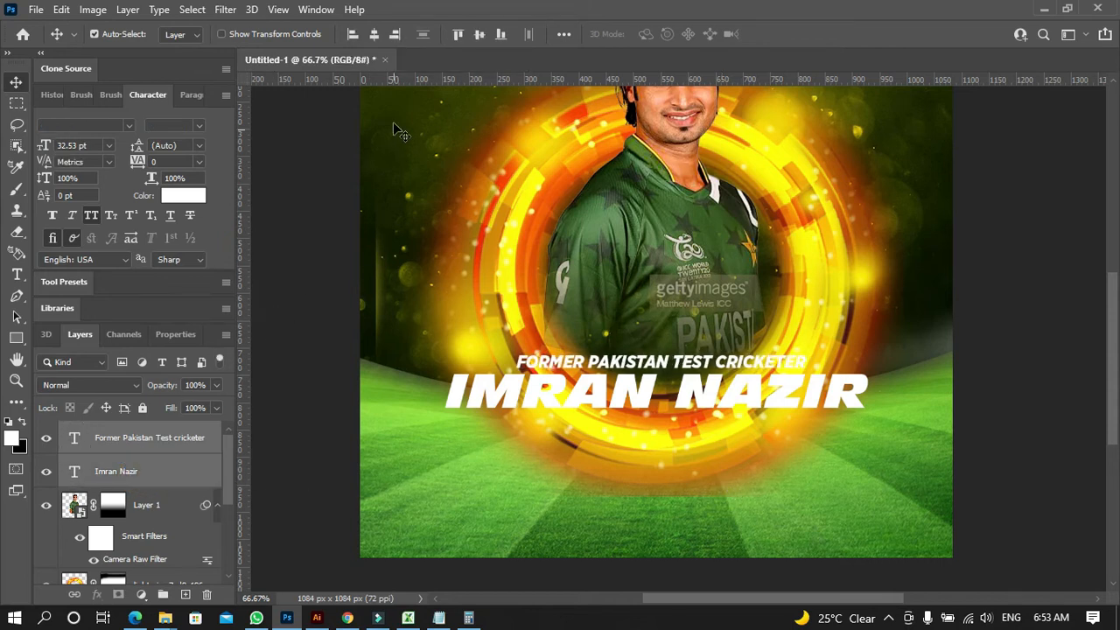
left_click(374, 35)
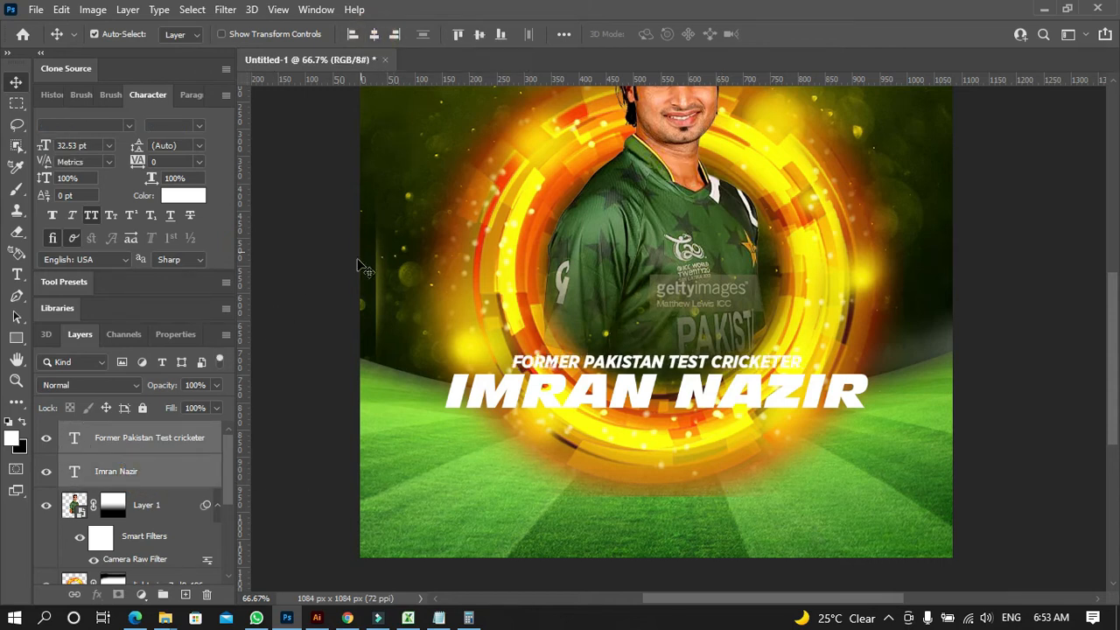
left_click(310, 295)
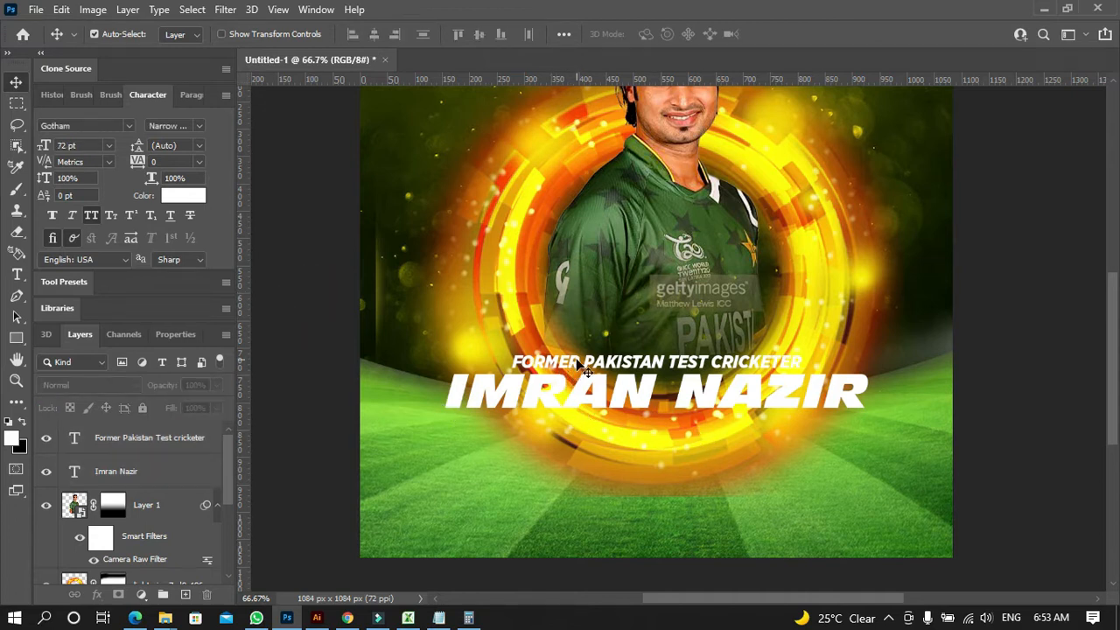
Duplicate the subtitle line below the player's name and replace its text with the pasted "will be the special guest in the opening ceremony of today's match."
left_click_drag(579, 364, 578, 423)
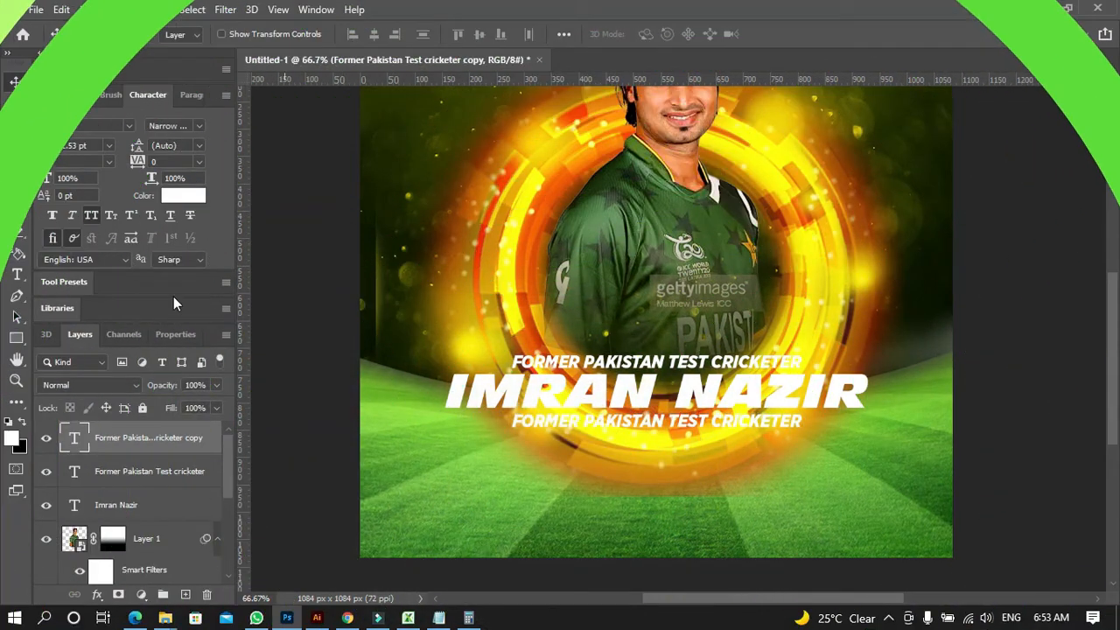
key("t")
left_click(554, 428)
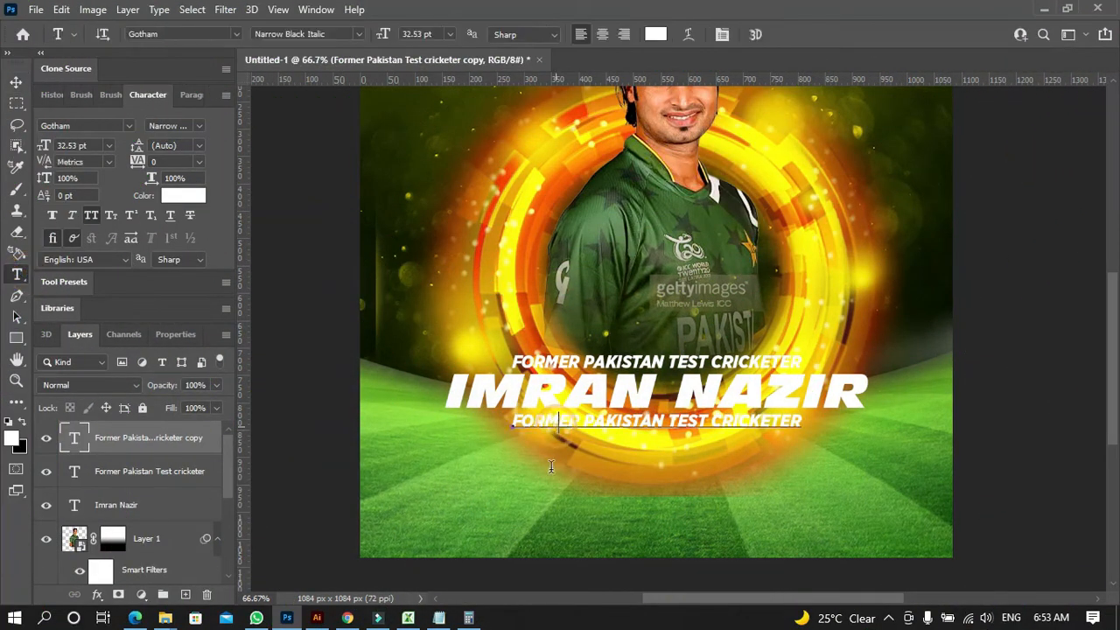
key("ctrl+a")
key("ctrl+v")
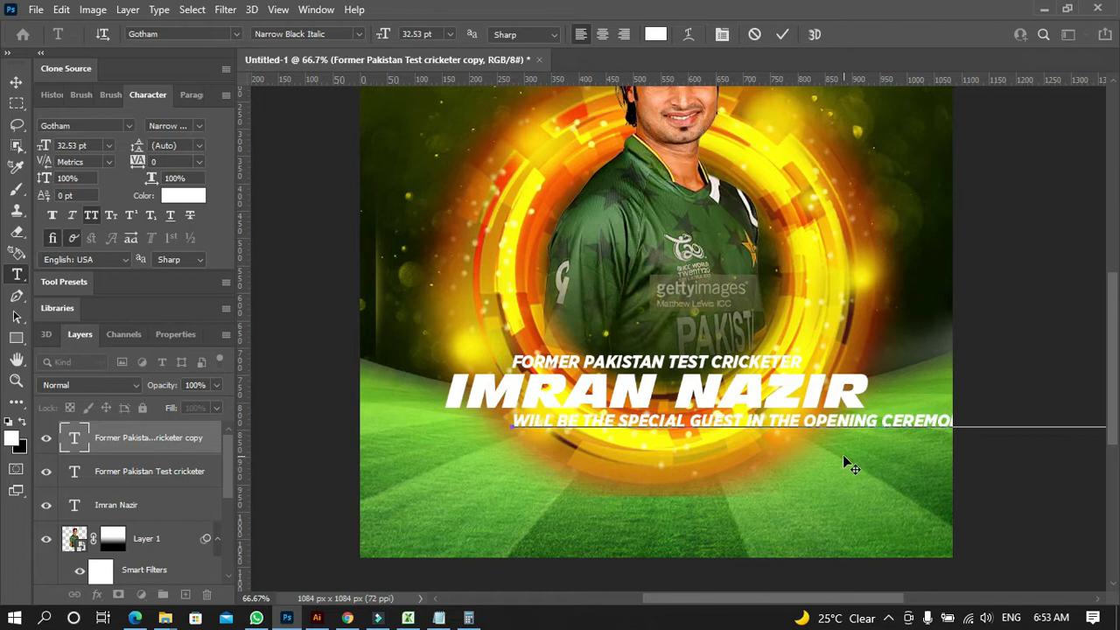
Break the special-guest text into two lines after "in the" and centre-align it directly beneath the player's name
left_click(801, 422)
key("Return")
key("ctrl+a")
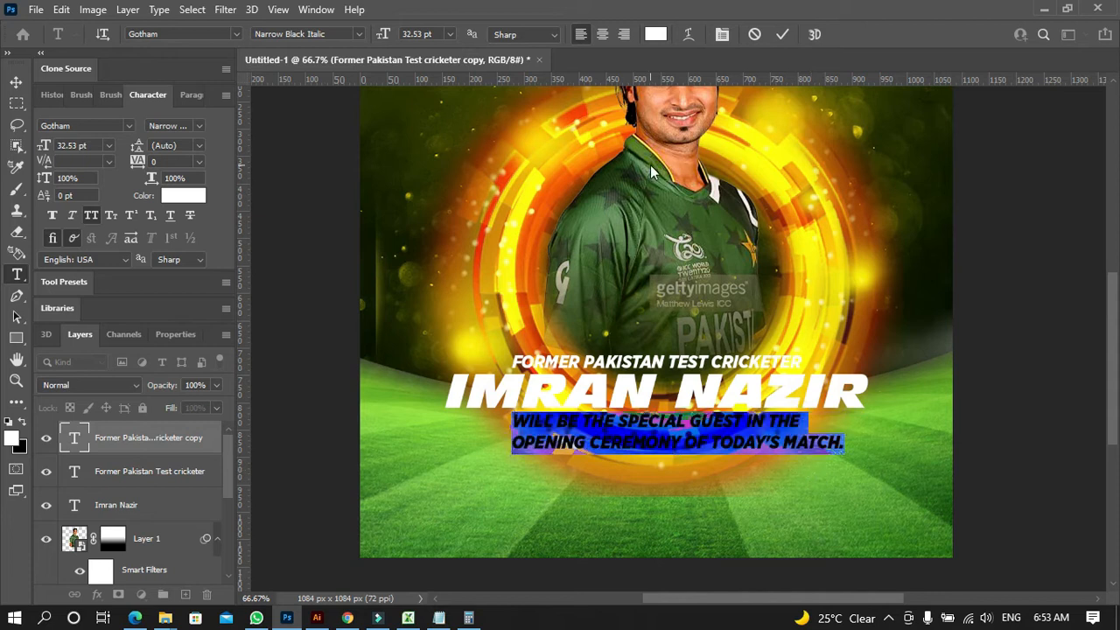
left_click(603, 35)
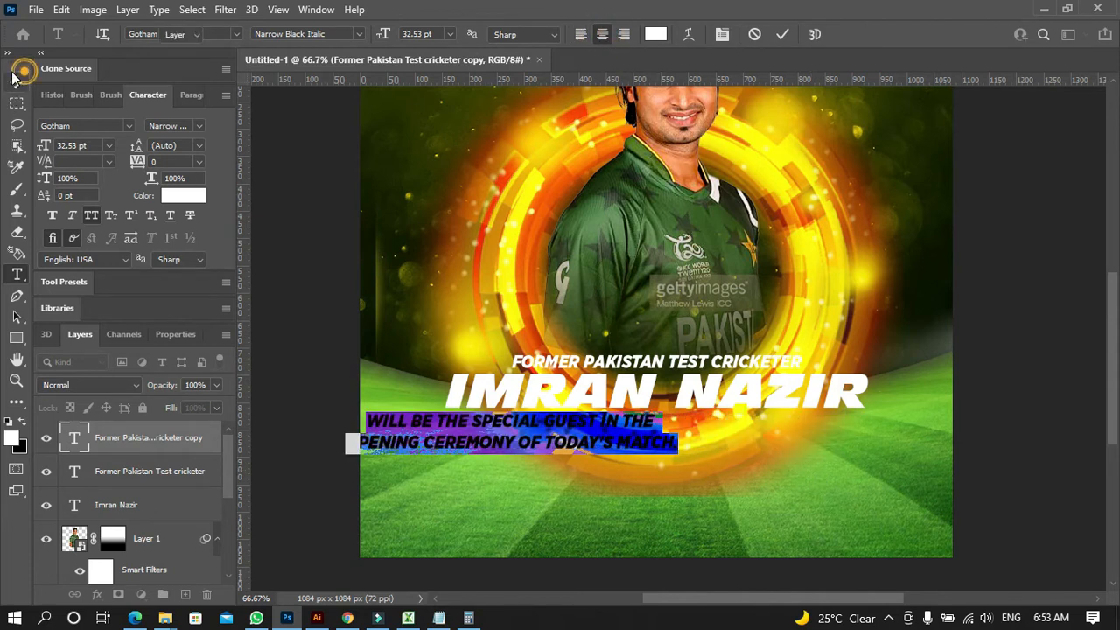
key("ctrl+Return")
left_click_drag(648, 455, 785, 432)
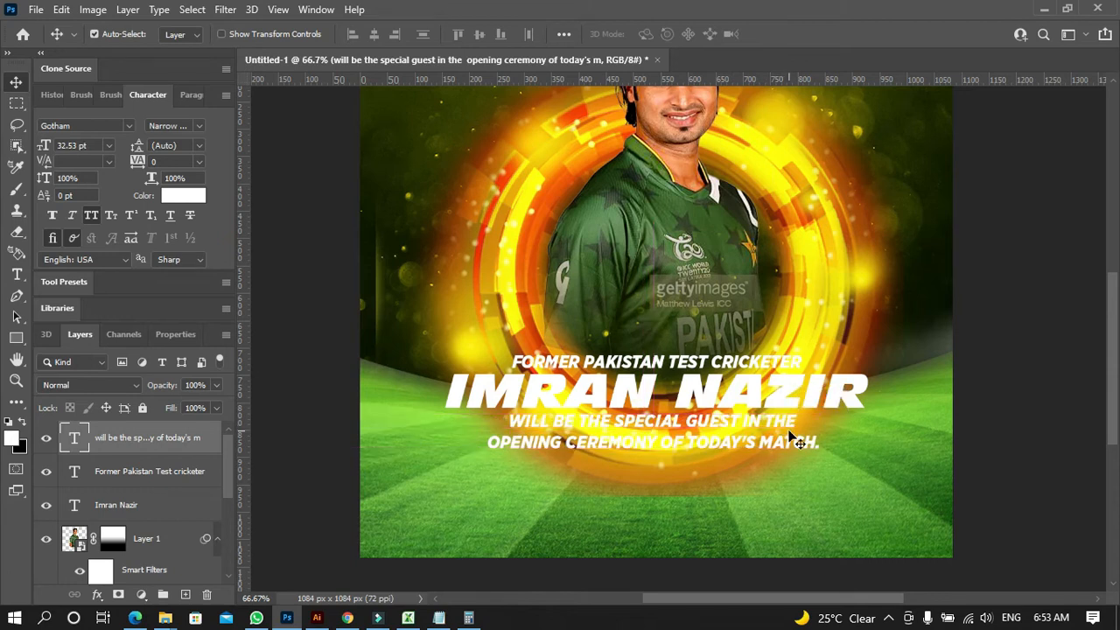
With the text cursor in the gap between the two words of the player's name, try tracking 220 and kerning 25
left_click(17, 274)
left_click(676, 392)
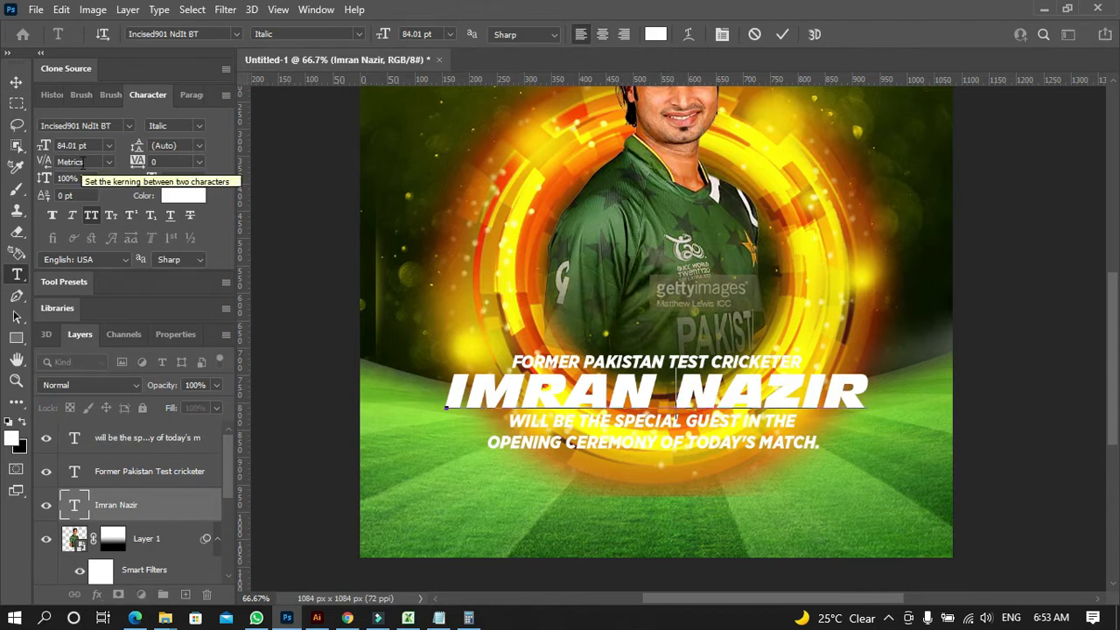
left_click(174, 160)
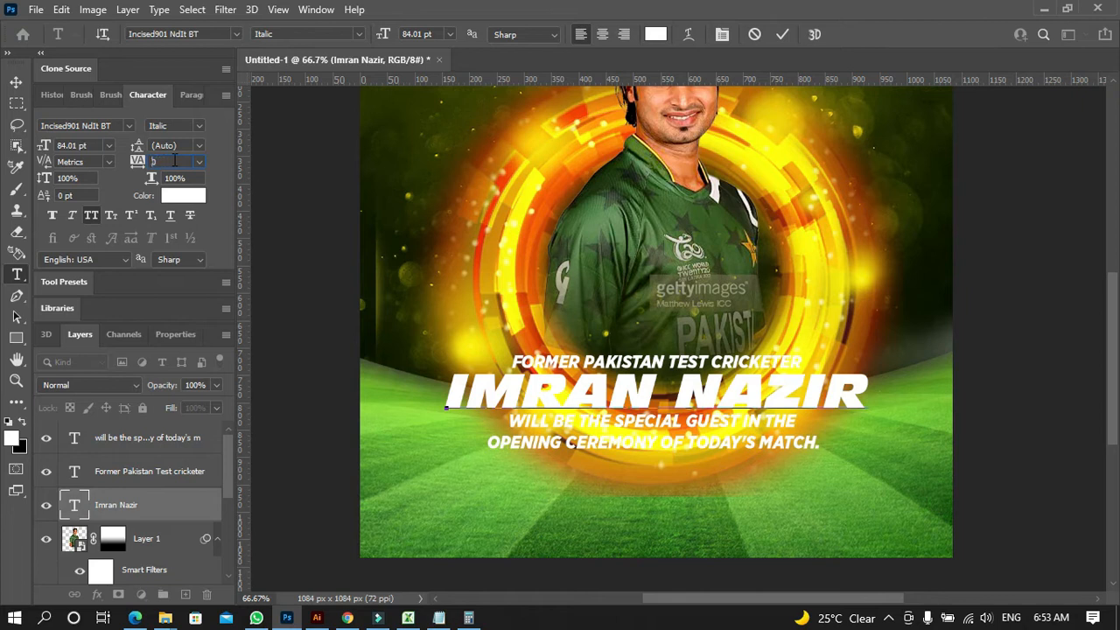
left_click(80, 177)
left_click(86, 163)
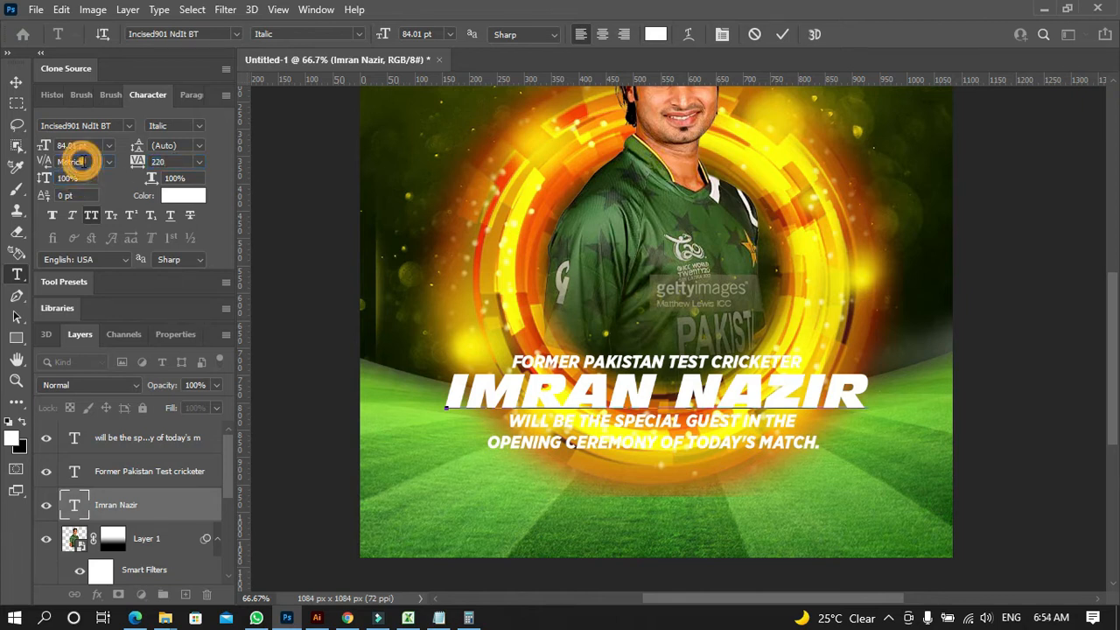
left_click(103, 165)
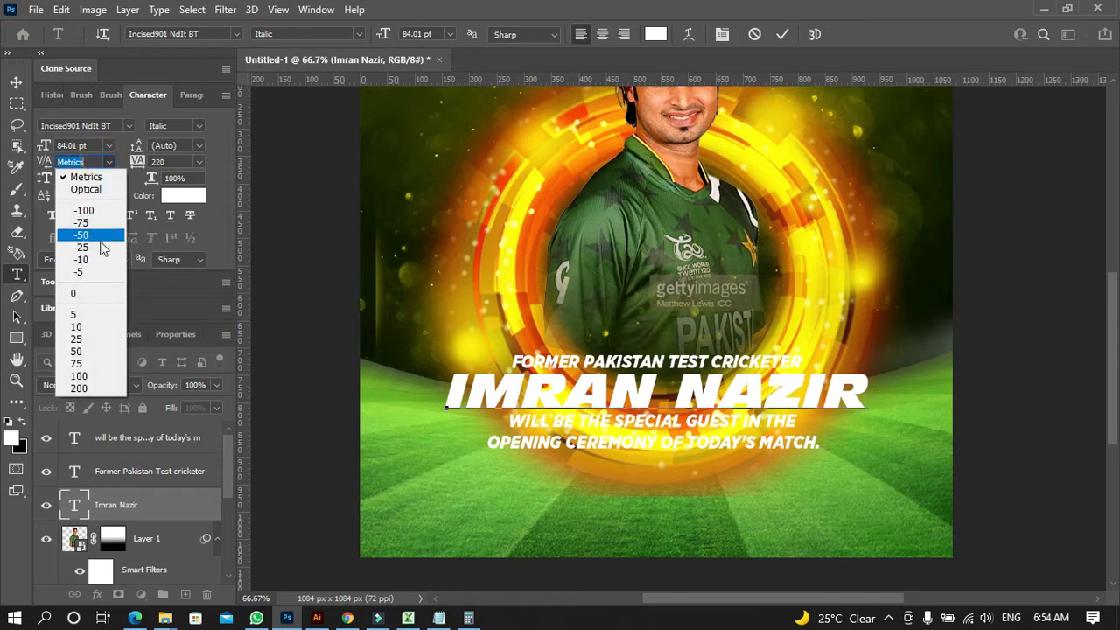
left_click(88, 339)
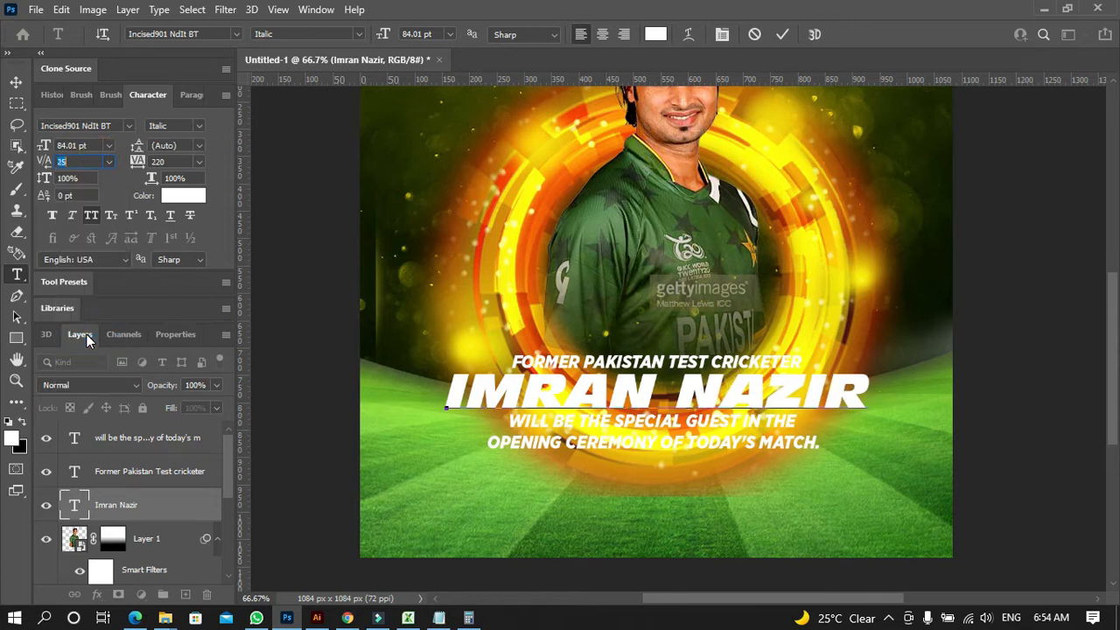
Tighten the gap between the two words of the player's name to a kerning of -240
left_click(109, 162)
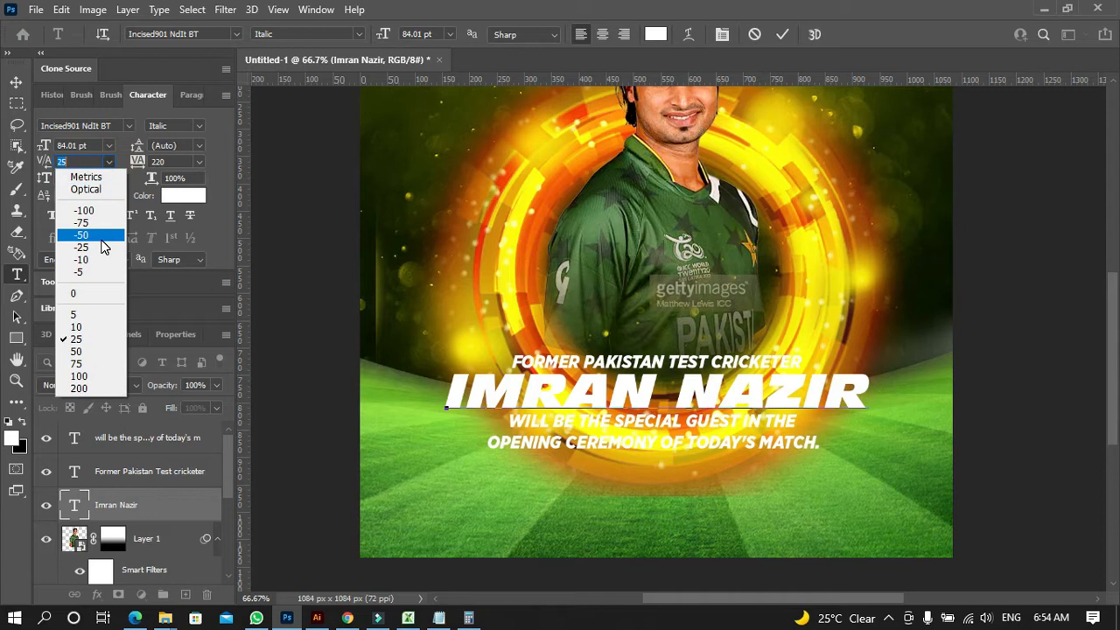
left_click(98, 238)
left_click(107, 164)
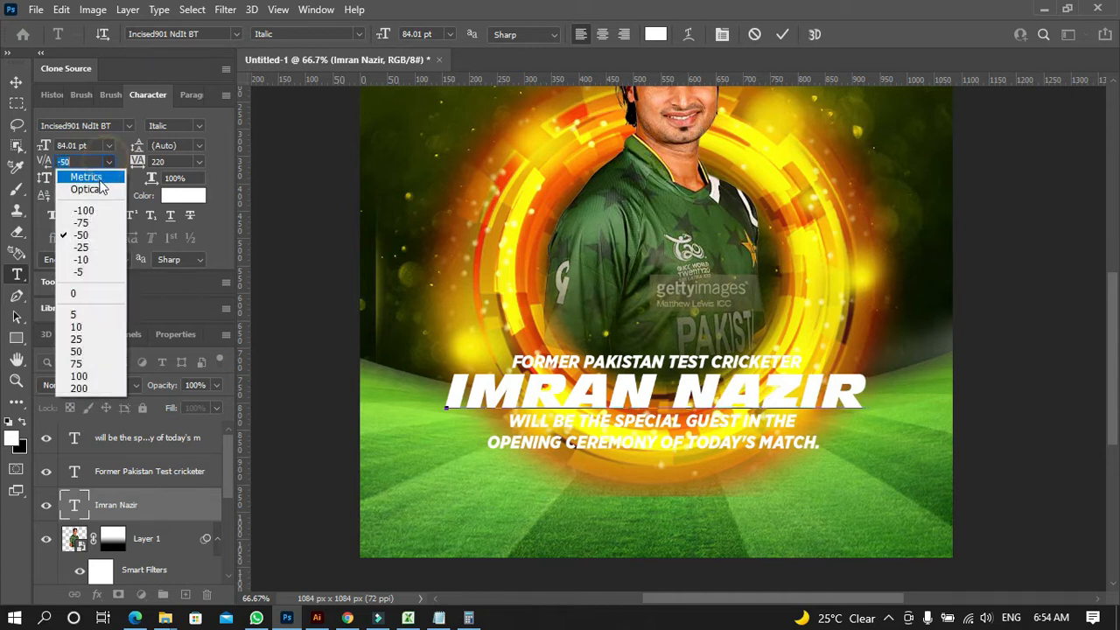
left_click(97, 213)
left_click(87, 160)
key("Down")
key("Down")
key("Down")
key("Down")
key("Down")
key("Down")
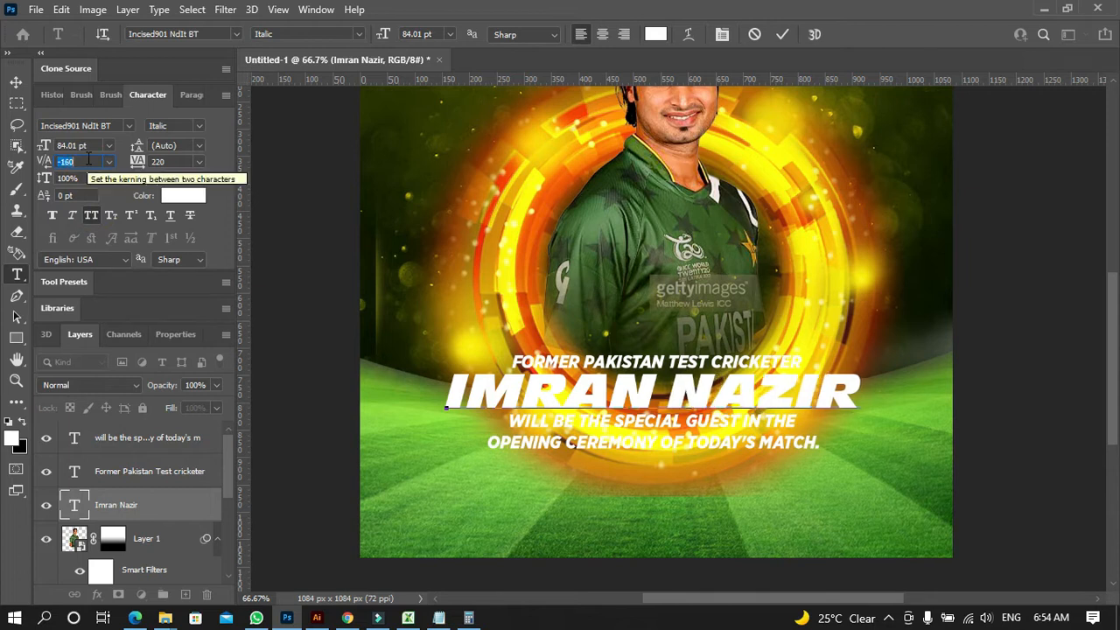
key("Down")
key("Down")
key("Down")
key("Down")
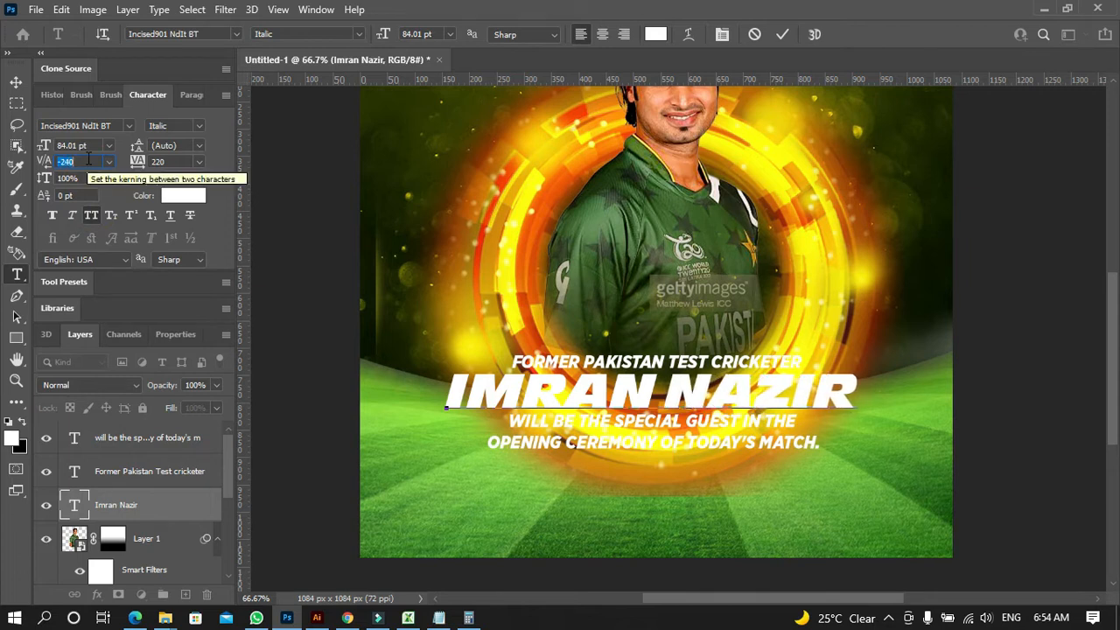
left_click(17, 80)
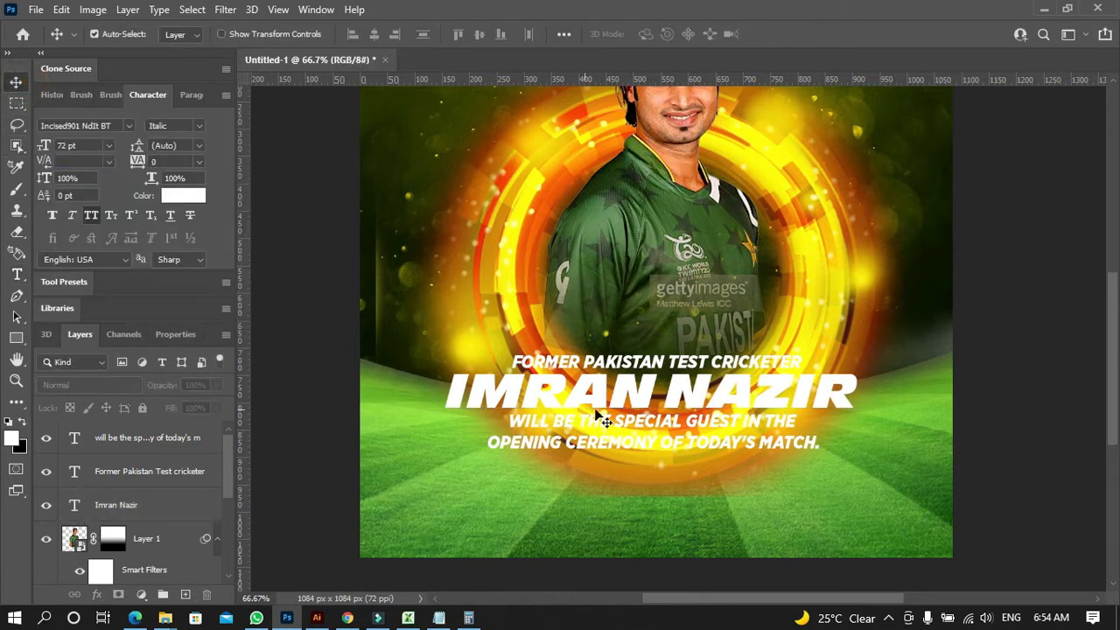
Try aligning the three text lines on a common centre and scaling them together to about 92.5%
left_click(638, 398)
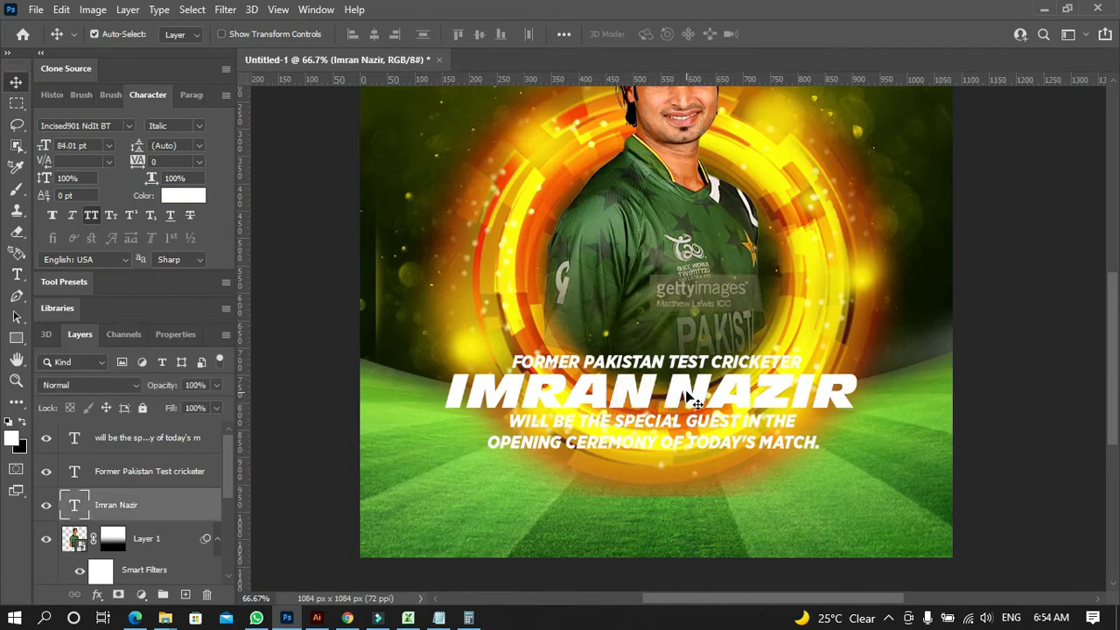
left_click(145, 439, "shift")
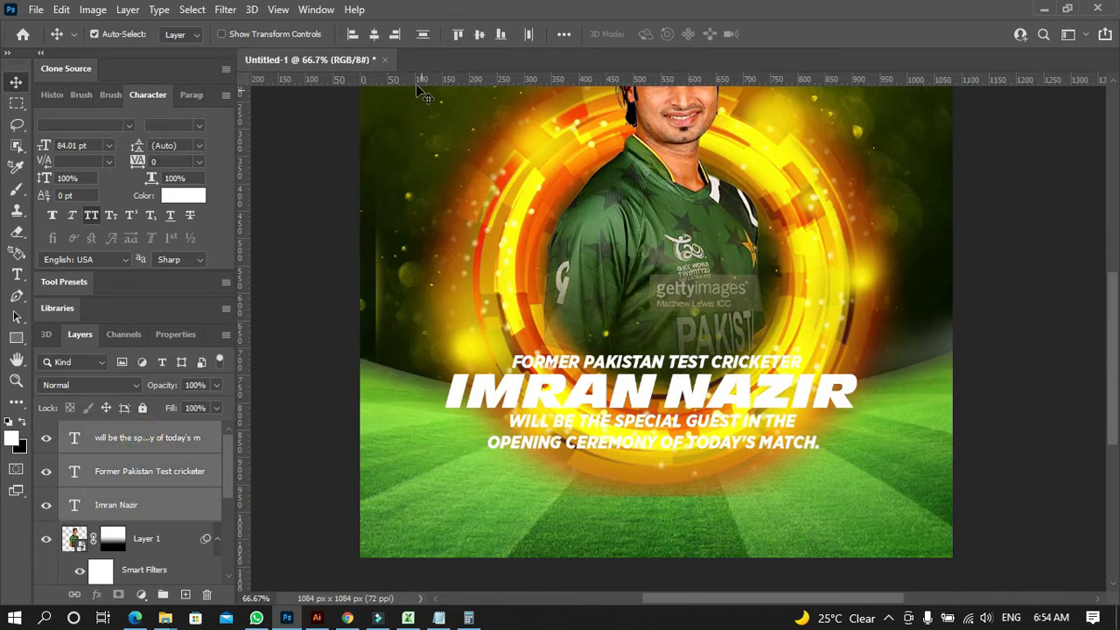
left_click_drag(530, 428, 525, 428)
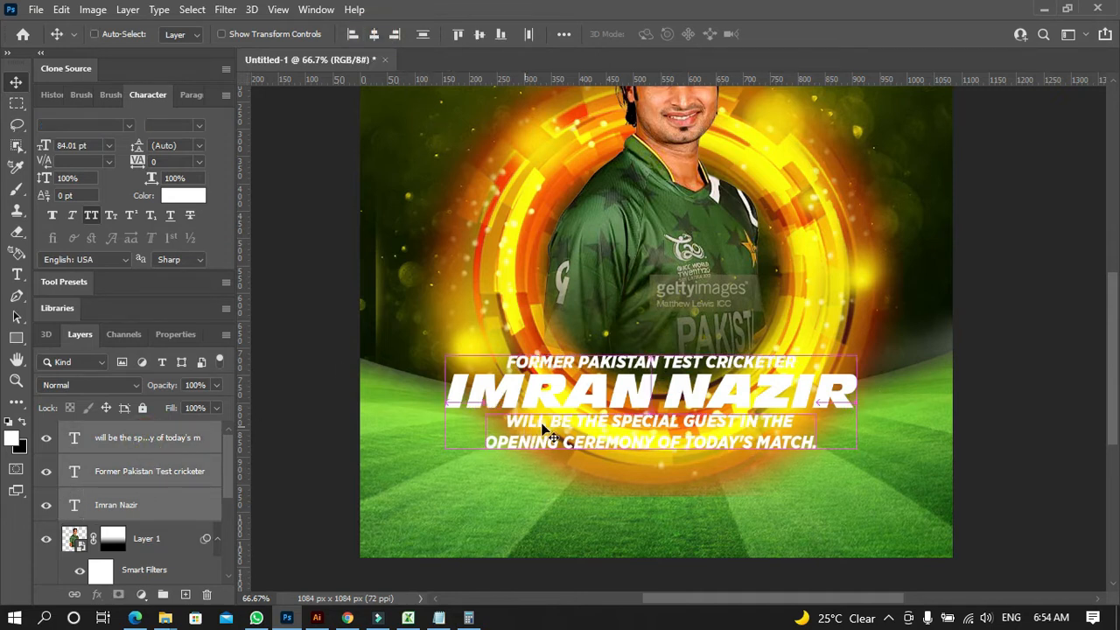
key("ctrl+t")
left_click_drag(688, 392, 705, 394)
left_click_drag(871, 448, 854, 444)
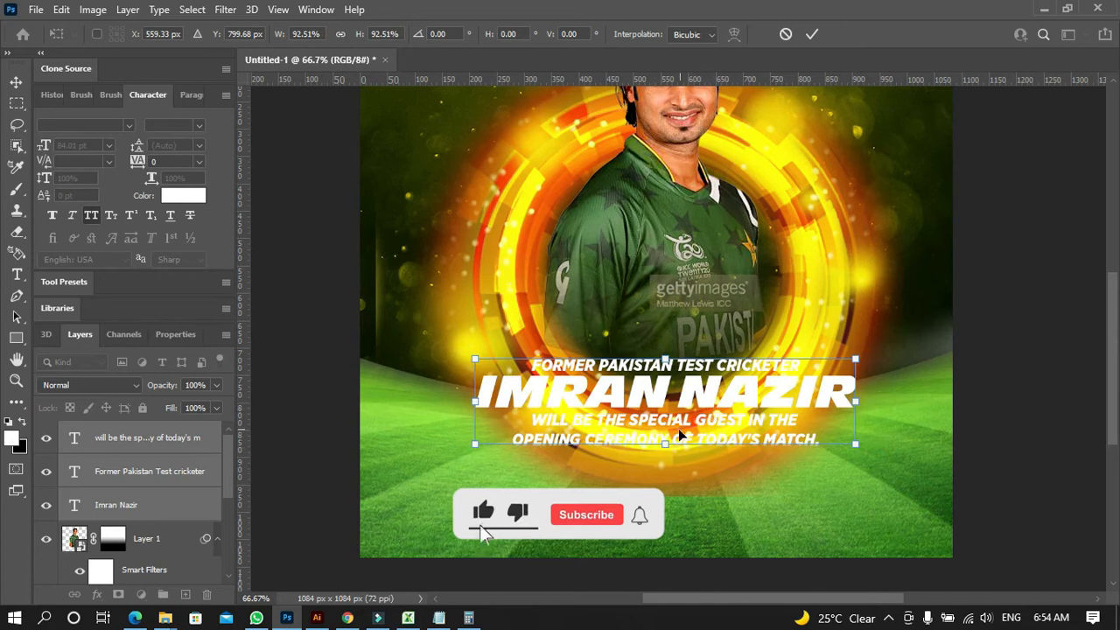
key("Return")
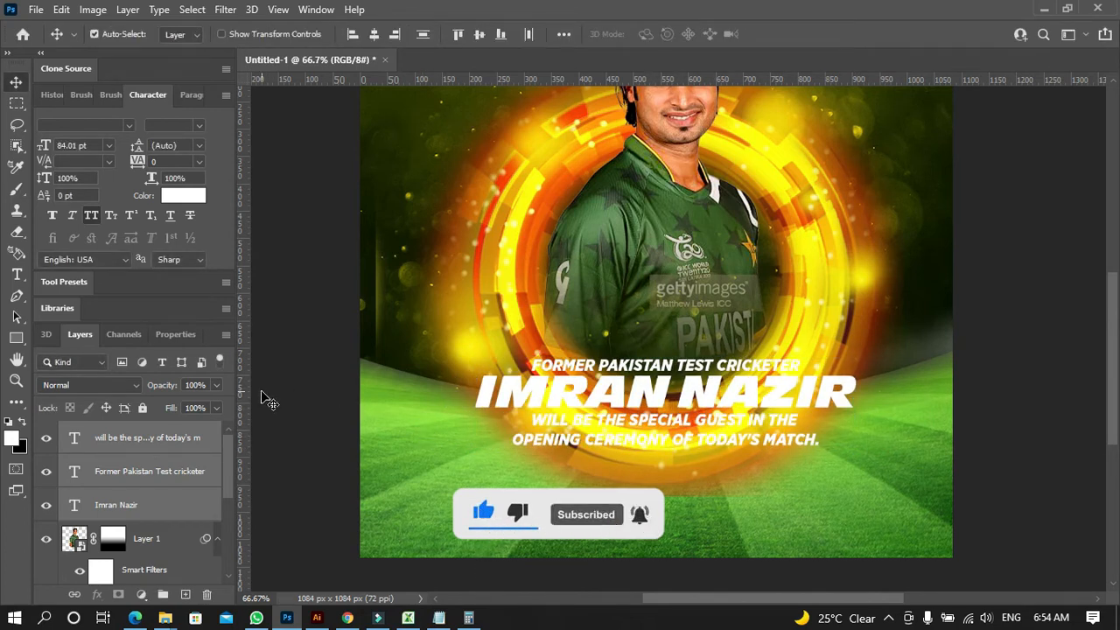
Group the three text lines, and undo the grouping, scaling and centring
key("ctrl+g")
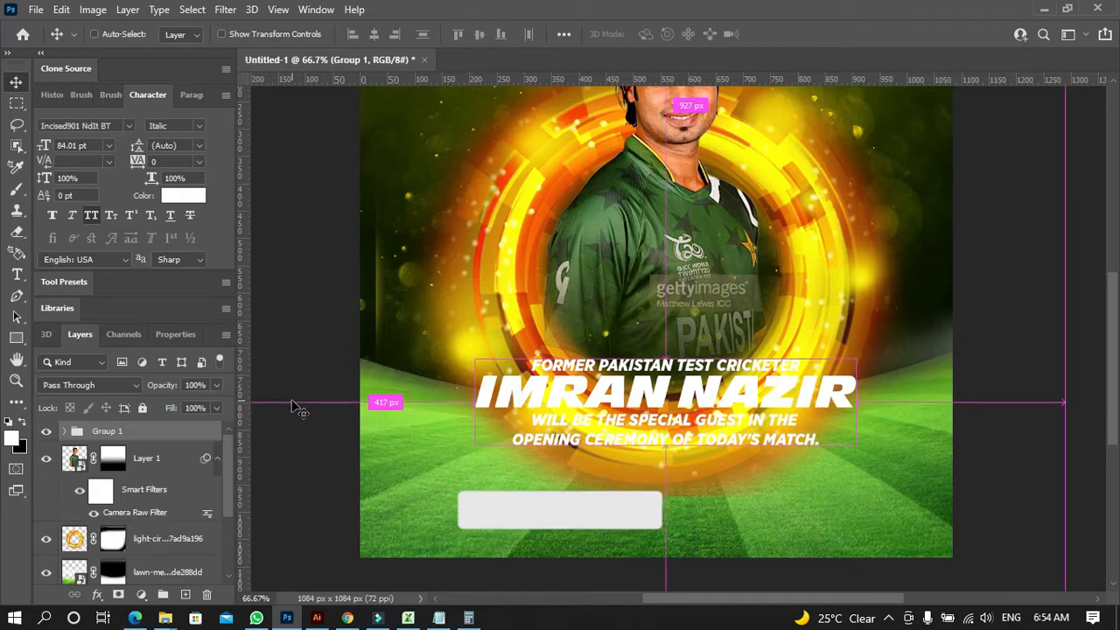
key("ctrl+z")
key("ctrl+z")
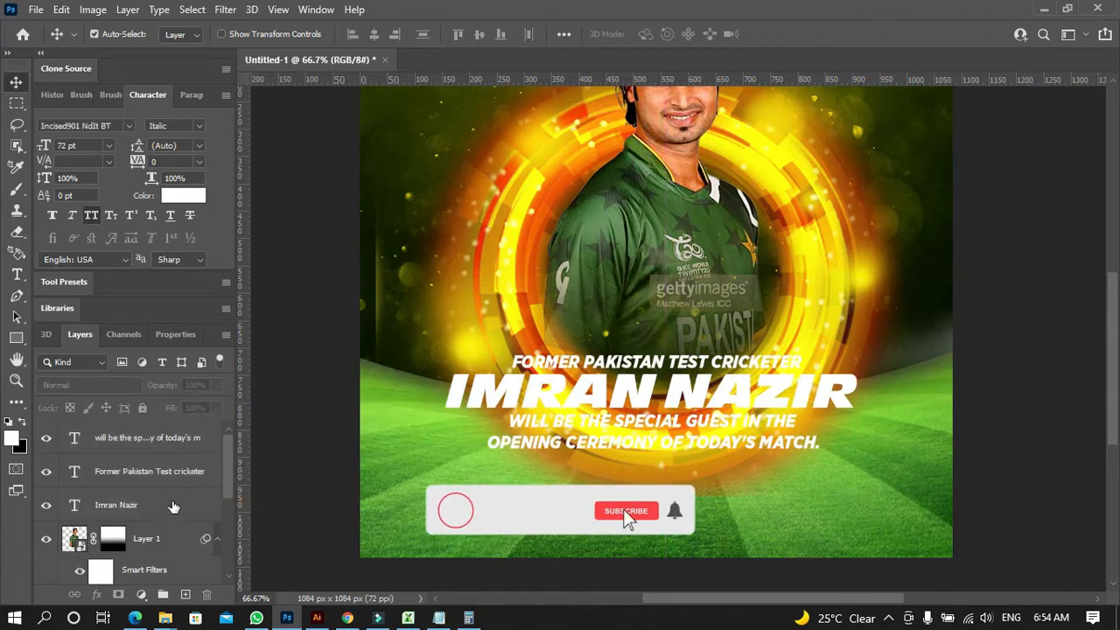
Group the "Former Pakistan Test cricketer" line and the special-guest text, leaving the player's name layer out
left_click(158, 504)
left_click(159, 472)
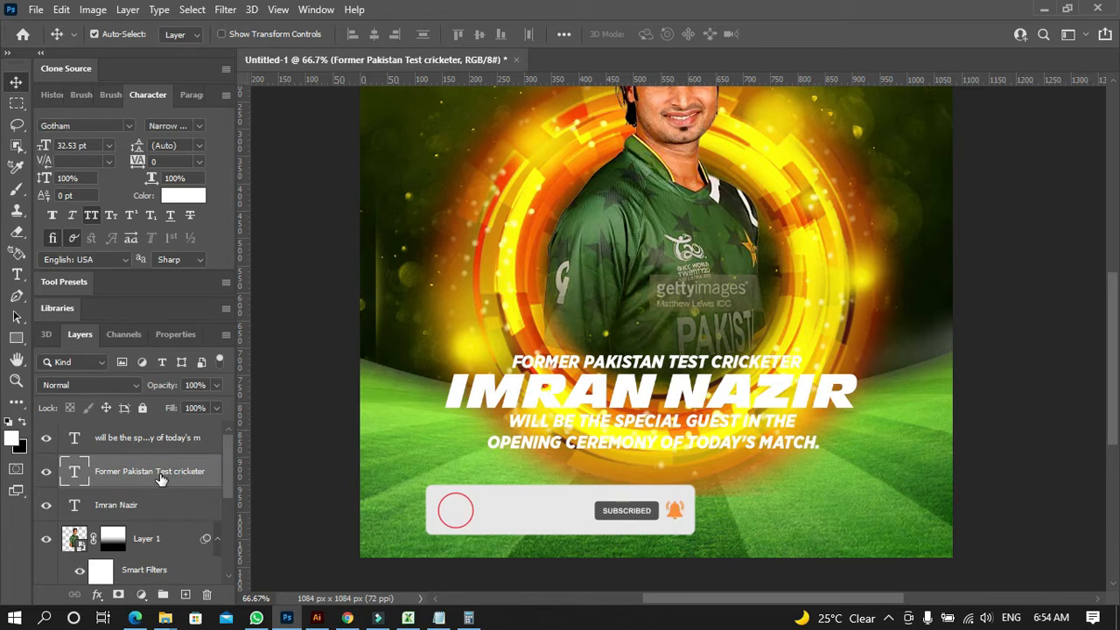
left_click(157, 437, "shift")
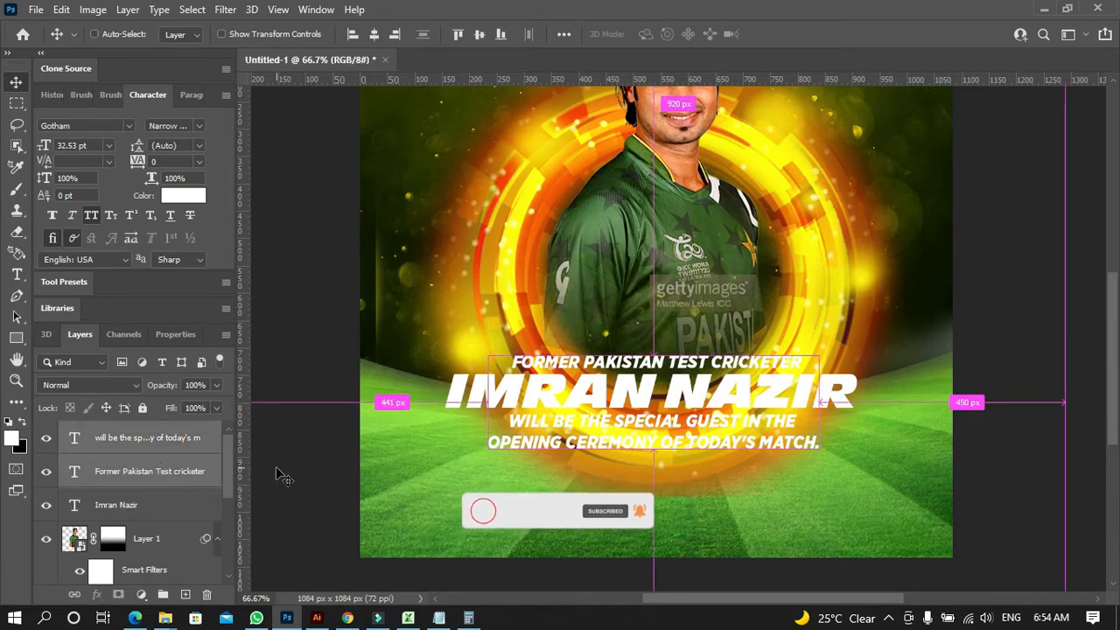
key("ctrl+g")
Apply a yellow linear Gradient Overlay to the player's name layer, with Color Overlay turned off
left_click(157, 459)
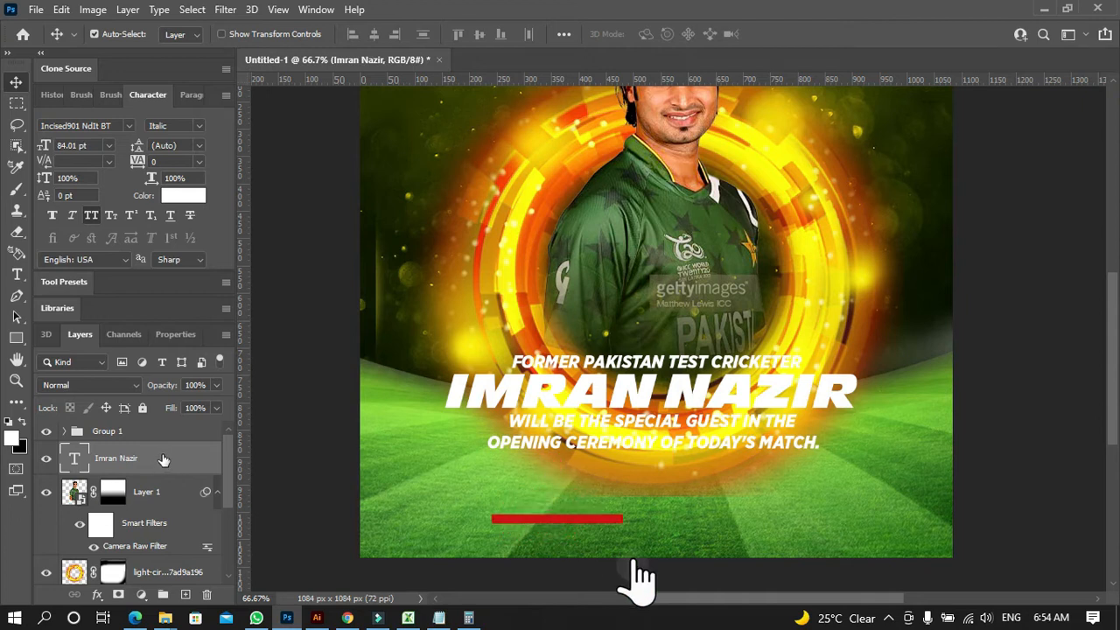
left_click(97, 594)
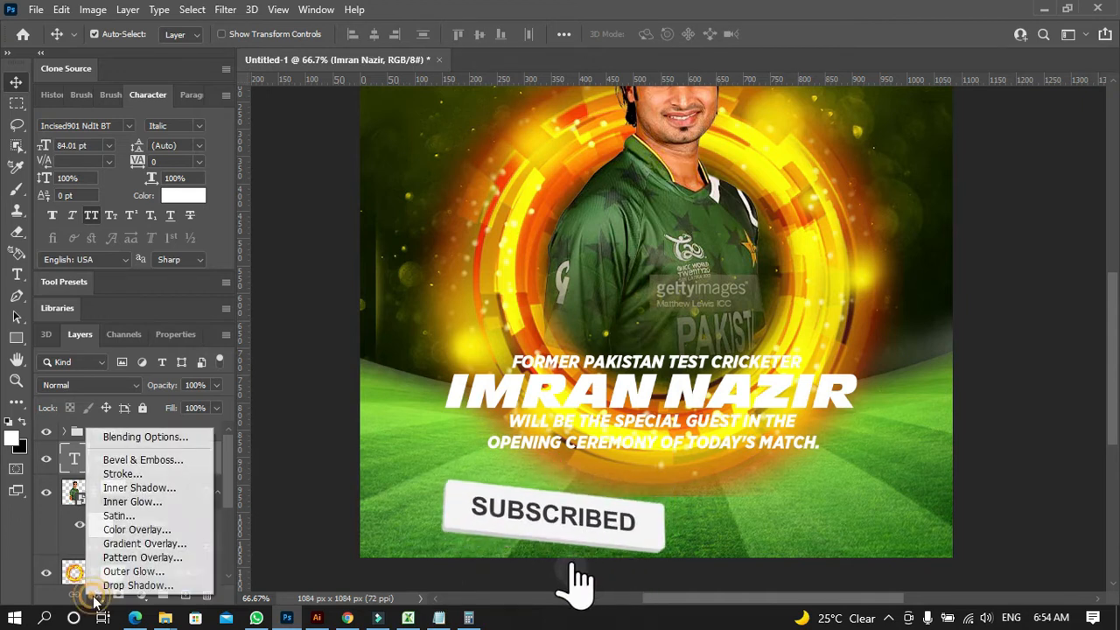
left_click(177, 531)
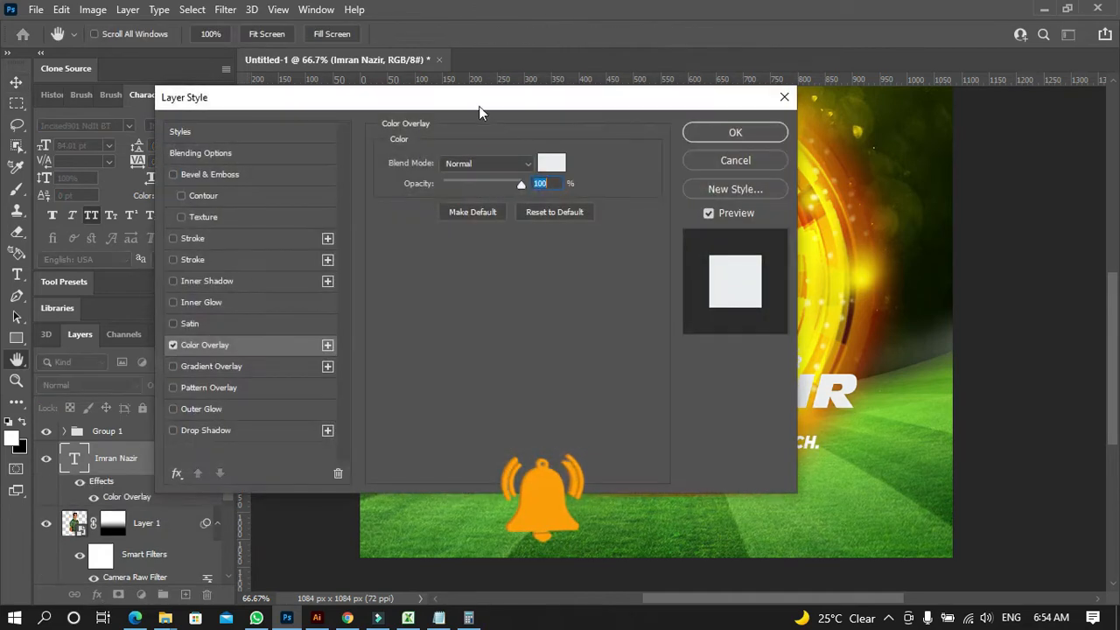
left_click_drag(479, 106, 1072, 180)
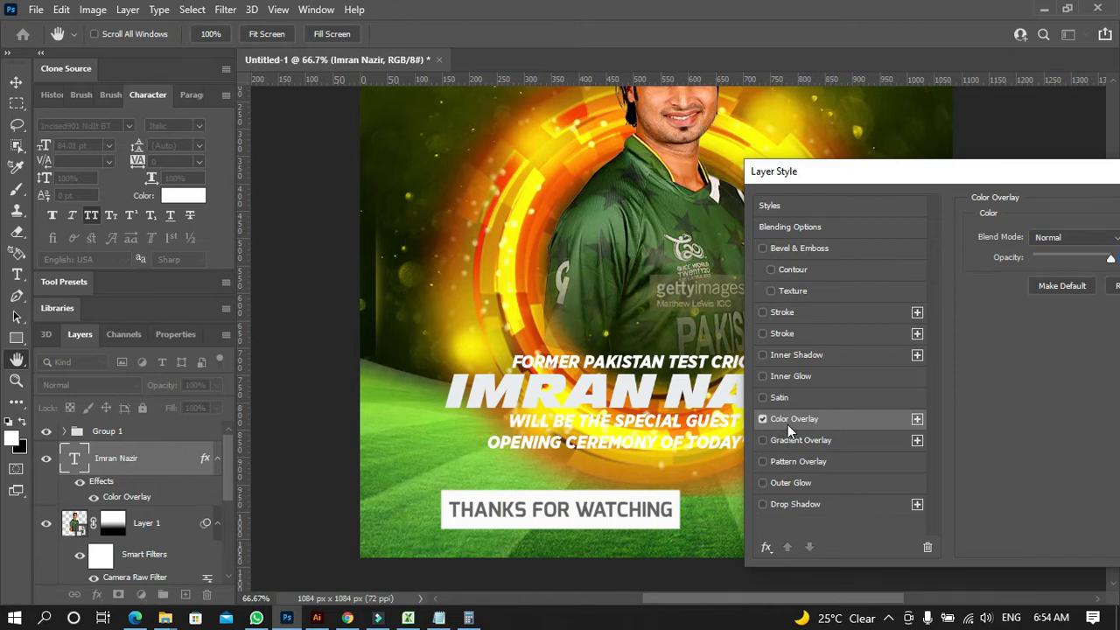
left_click(825, 440)
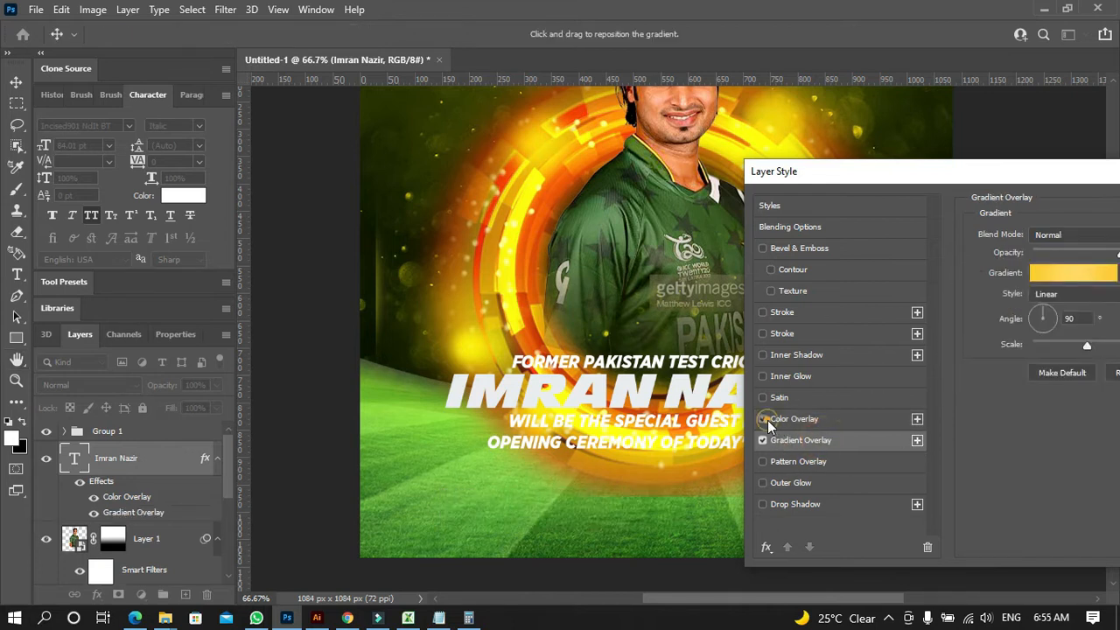
left_click(766, 420)
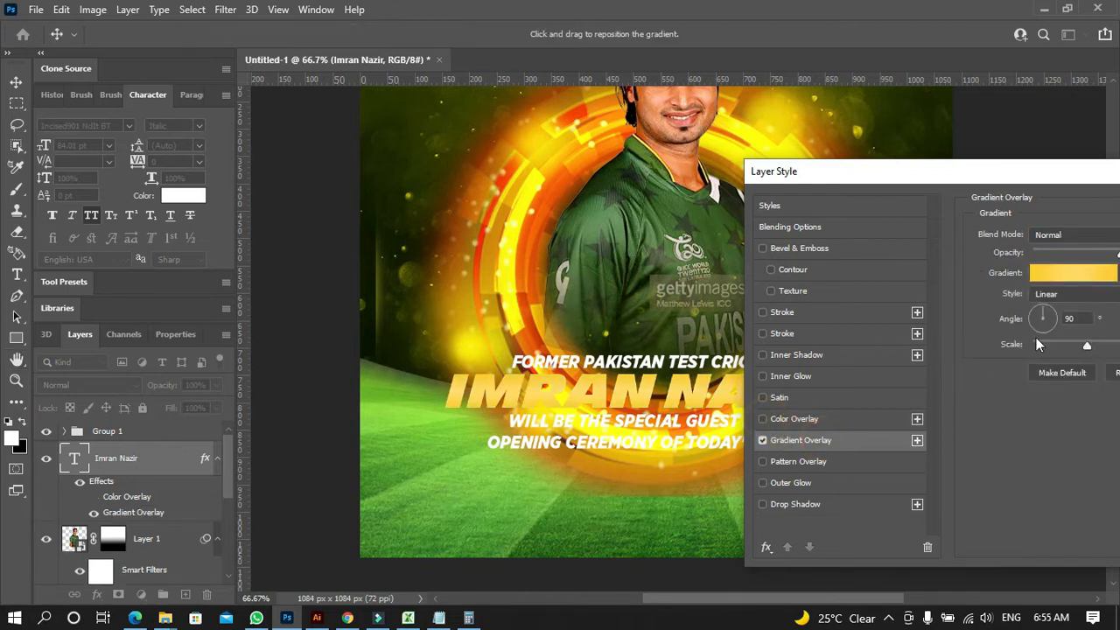
Recolour both end stops of the name's Gradient Overlay with dark greens sampled from the player's jersey
left_click(1065, 281)
left_click_drag(764, 67, 923, 132)
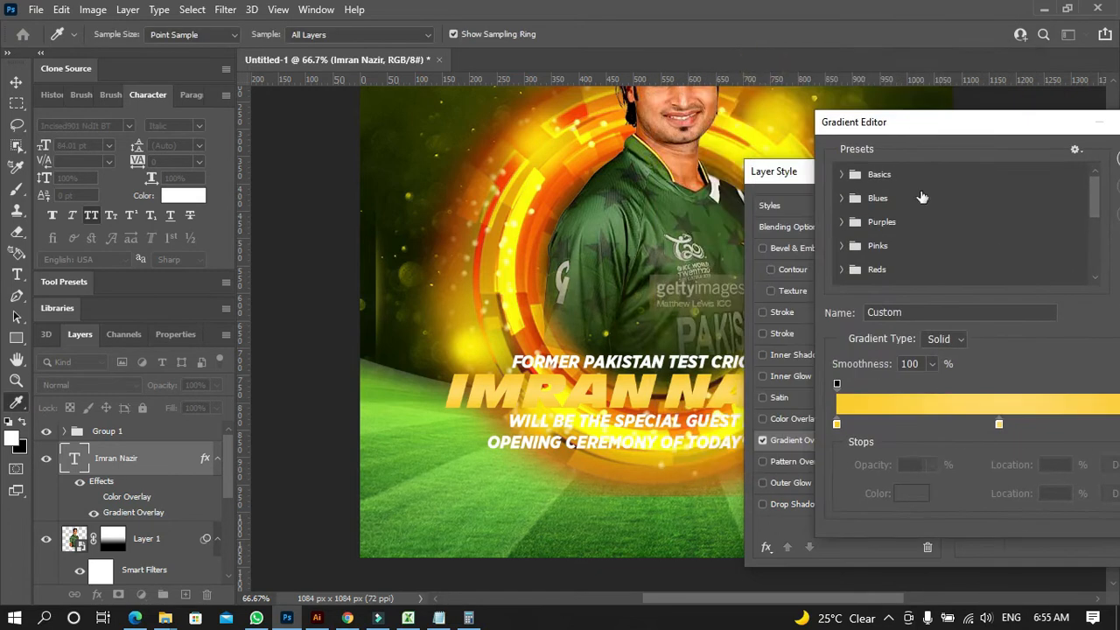
left_click(836, 425)
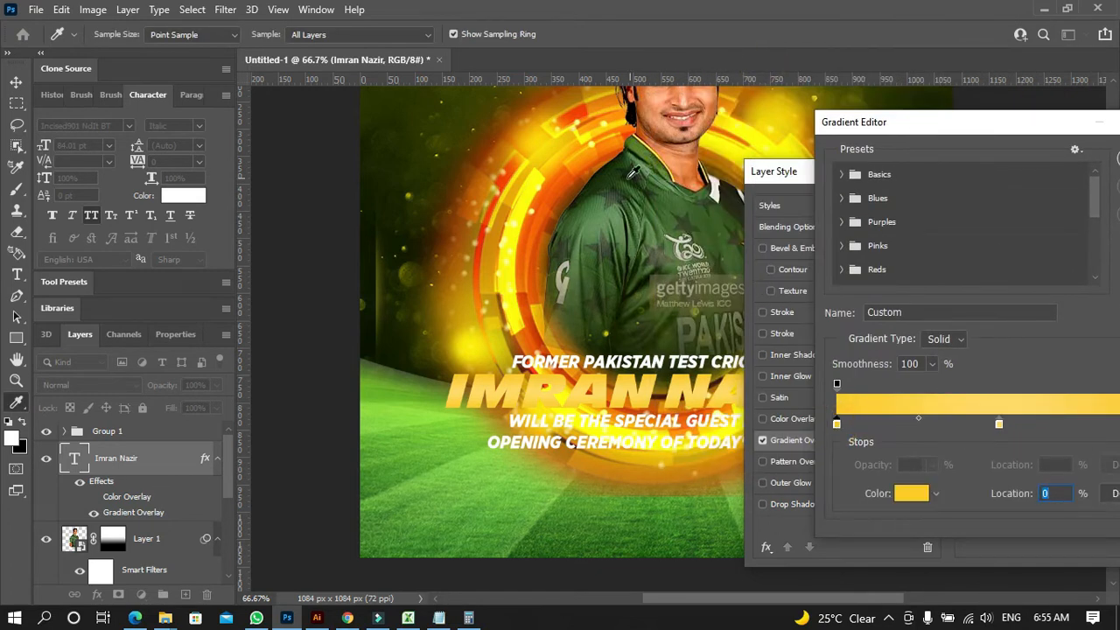
left_click(615, 190)
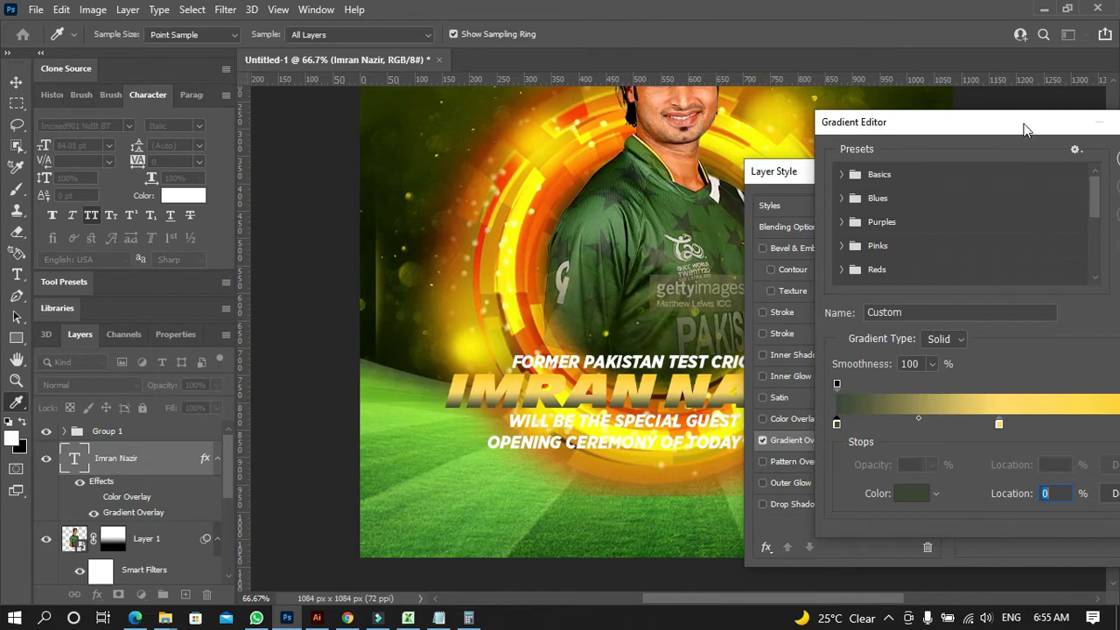
left_click_drag(1025, 128, 888, 142)
left_click(1031, 438)
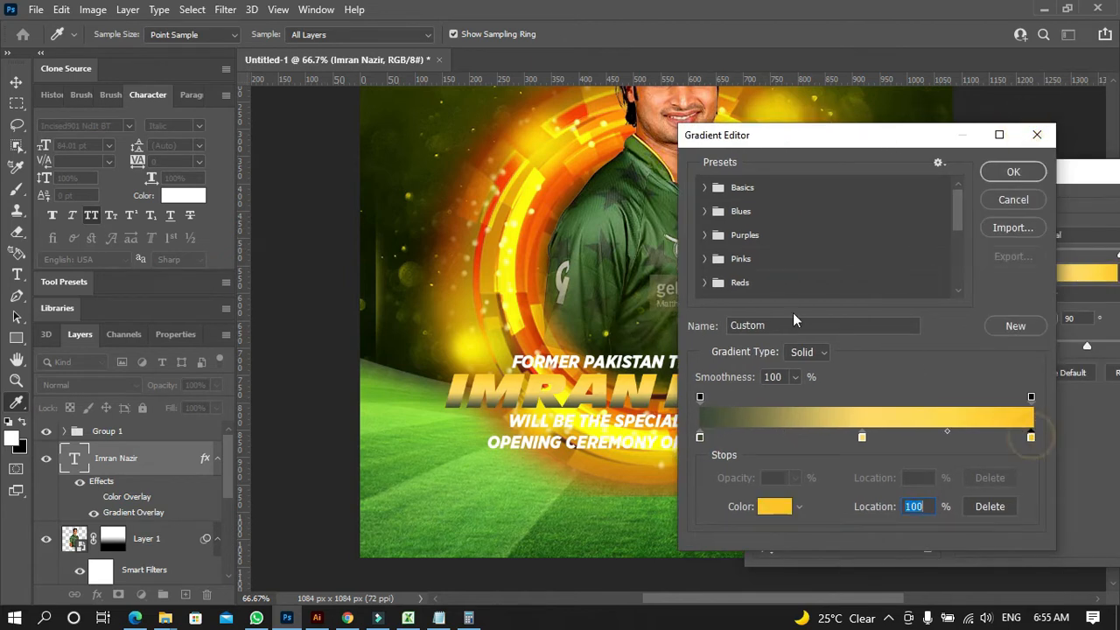
left_click(630, 175)
Try jersey greens for the gradient's middle stop, settle on bright yellow sampled from the glowing ring, and apply the gradient
left_click(863, 438)
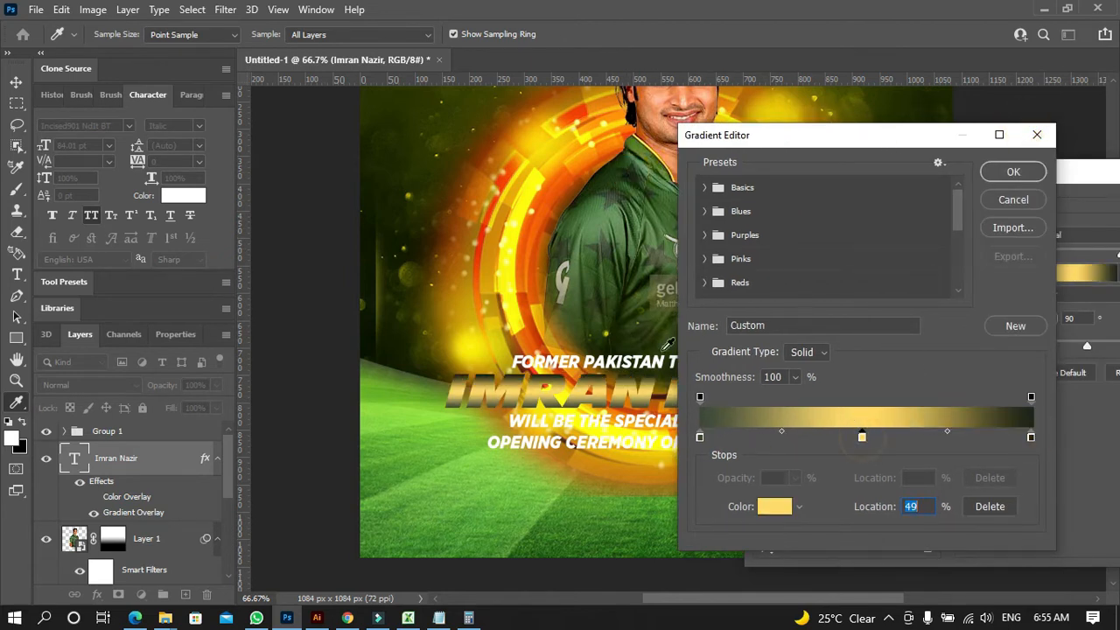
left_click(517, 234)
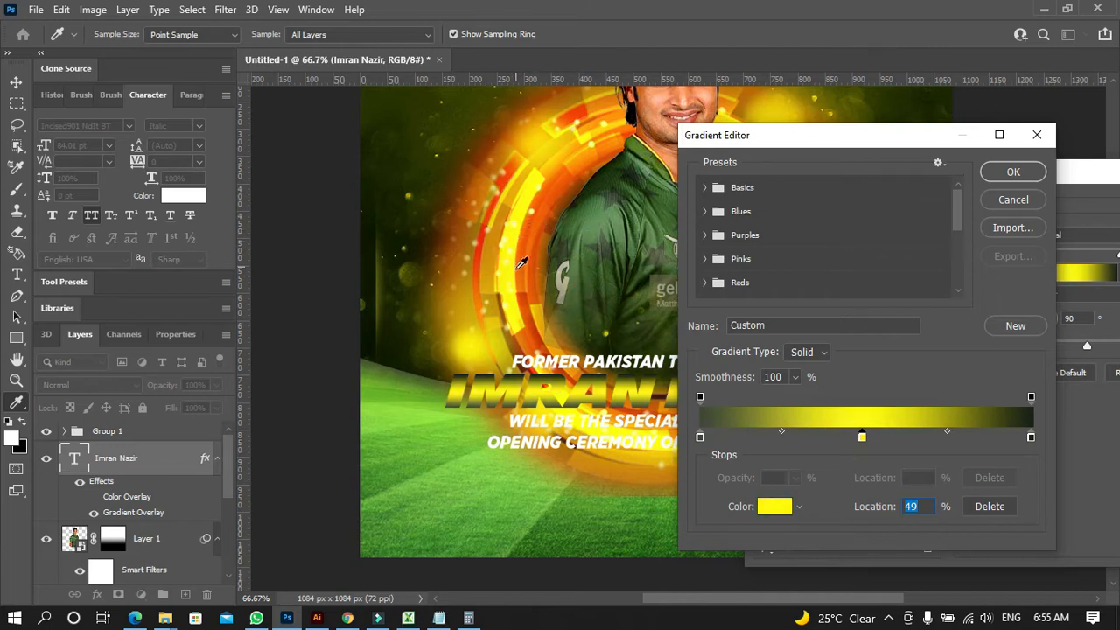
left_click(595, 284)
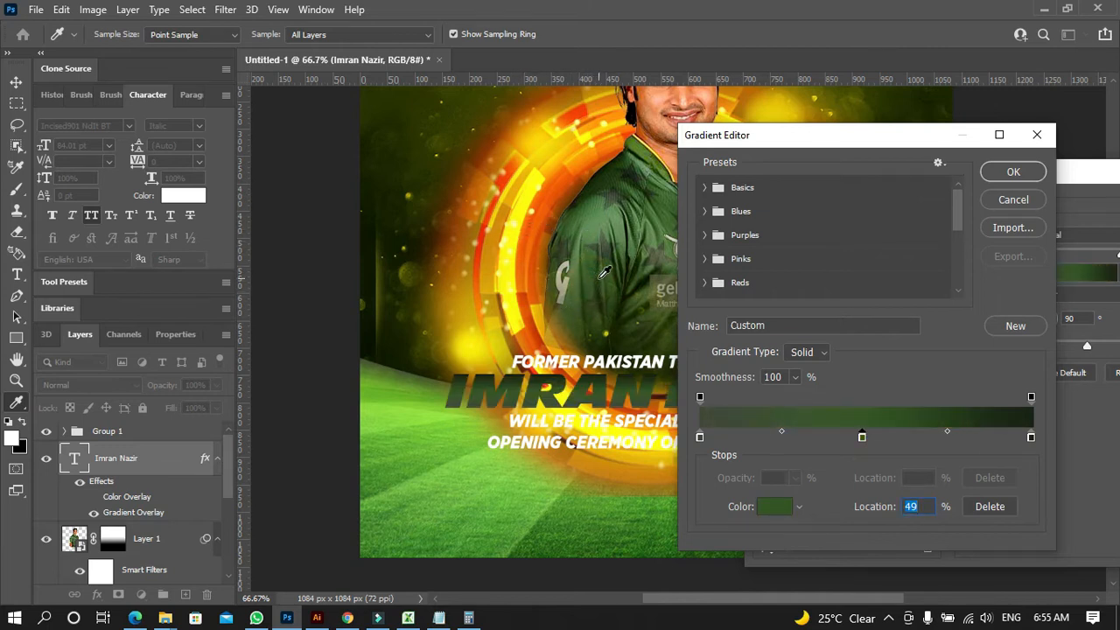
left_click(598, 230)
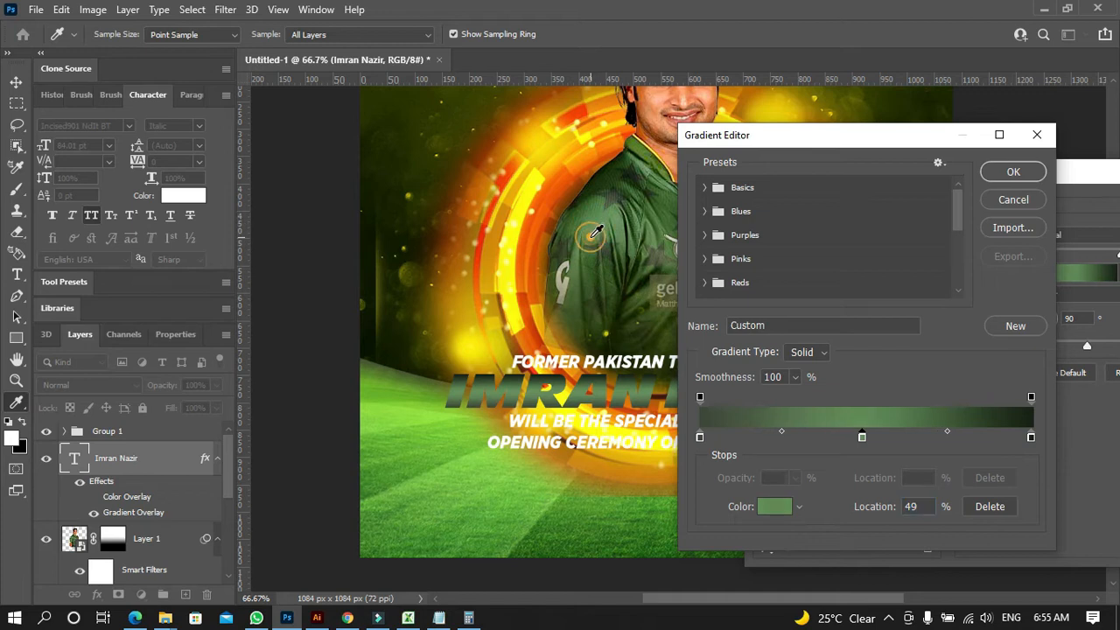
left_click(584, 277)
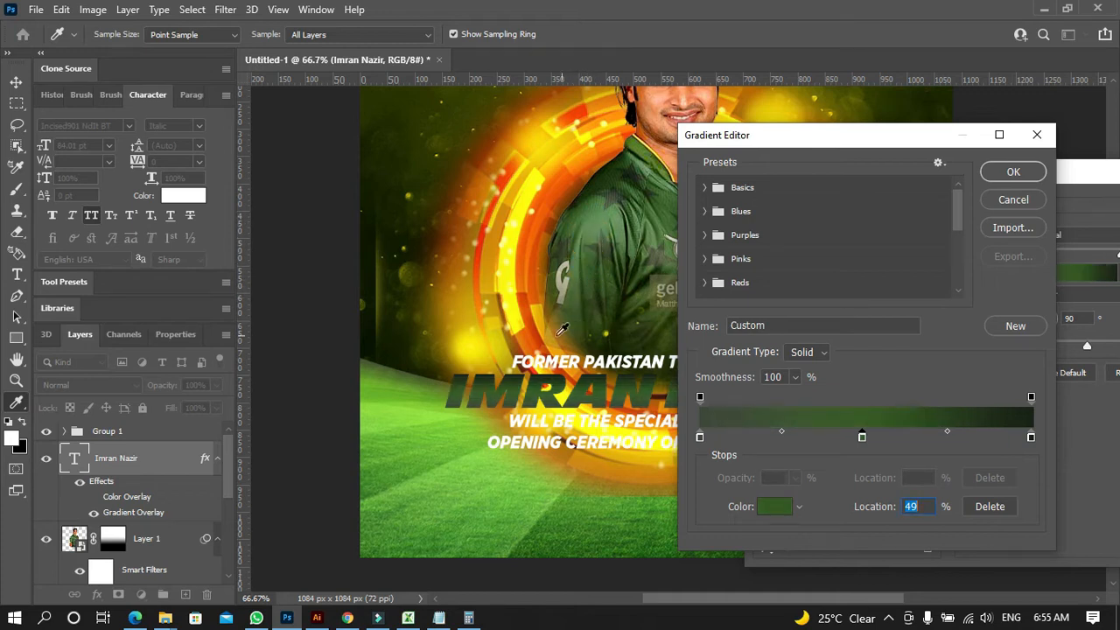
left_click(517, 314)
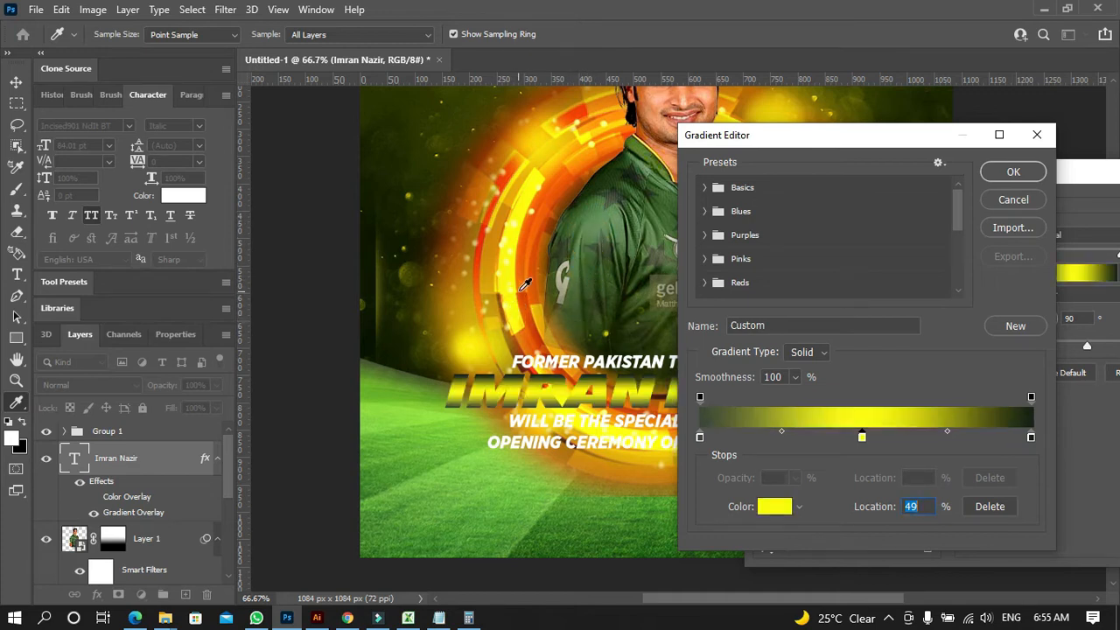
left_click(1008, 173)
Add a Stroke to the player's name with a solid Color fill in yellow fdfc02 sampled from the ring
left_click(818, 314)
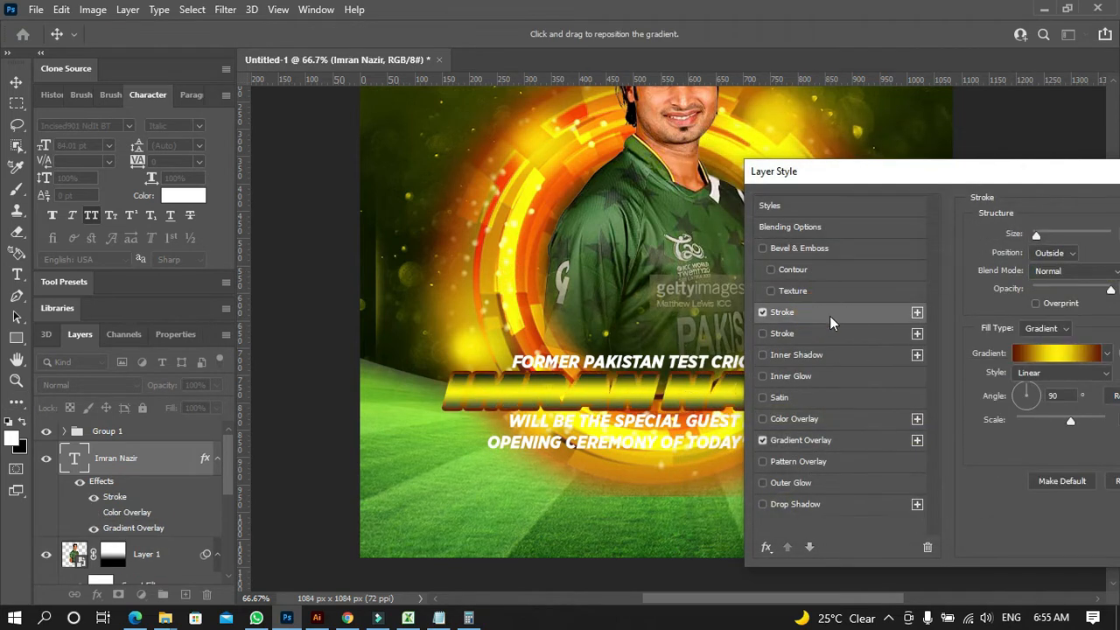
left_click(1046, 328)
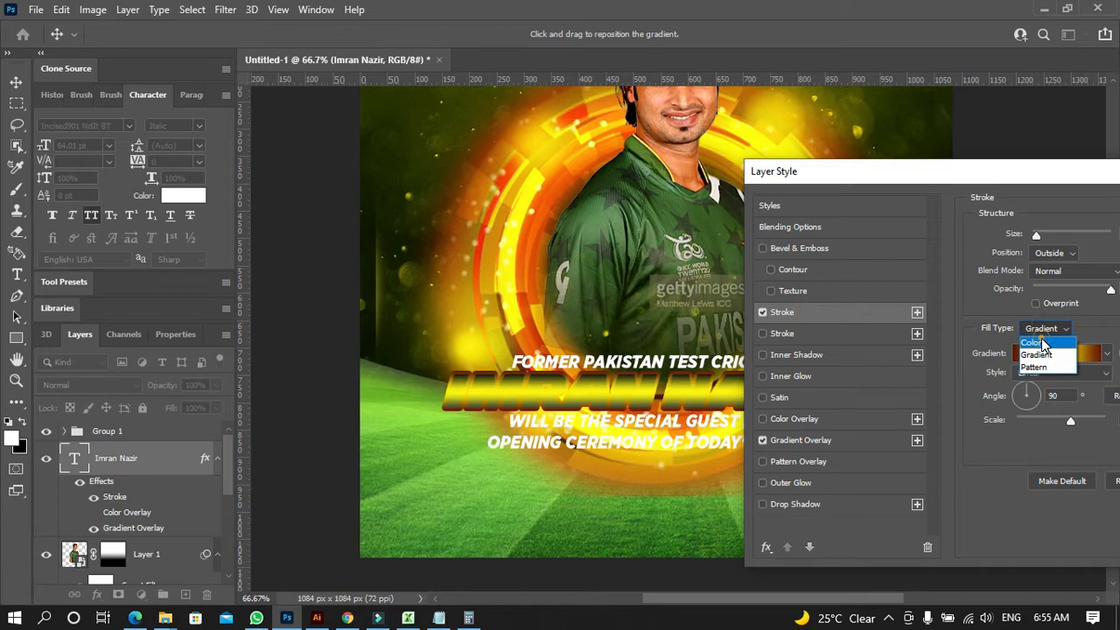
left_click(1043, 344)
left_click(1018, 358)
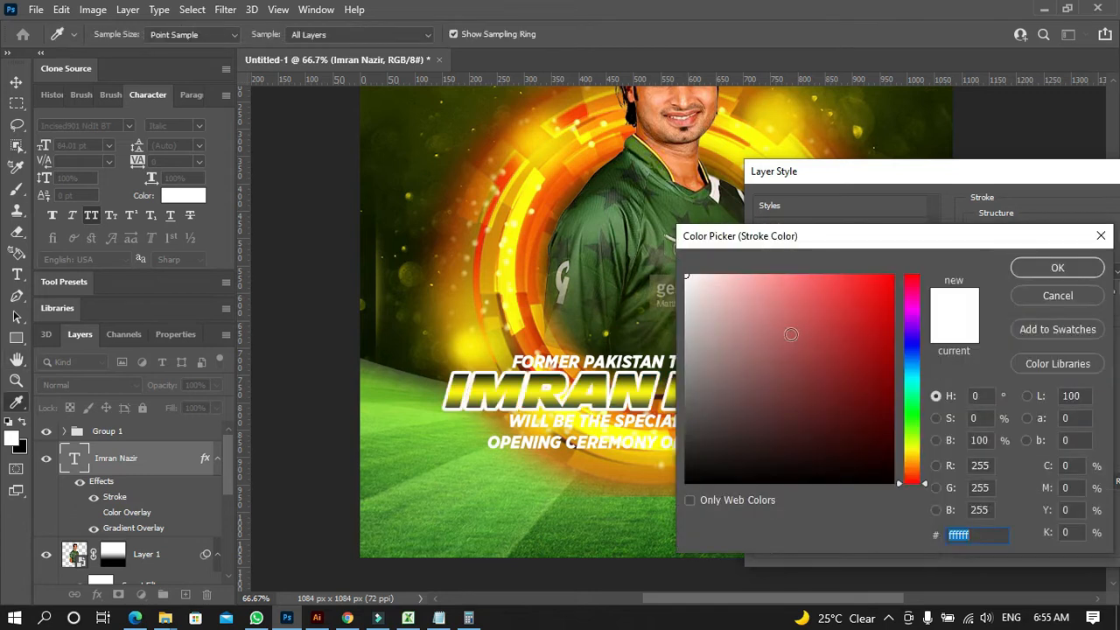
left_click(515, 312)
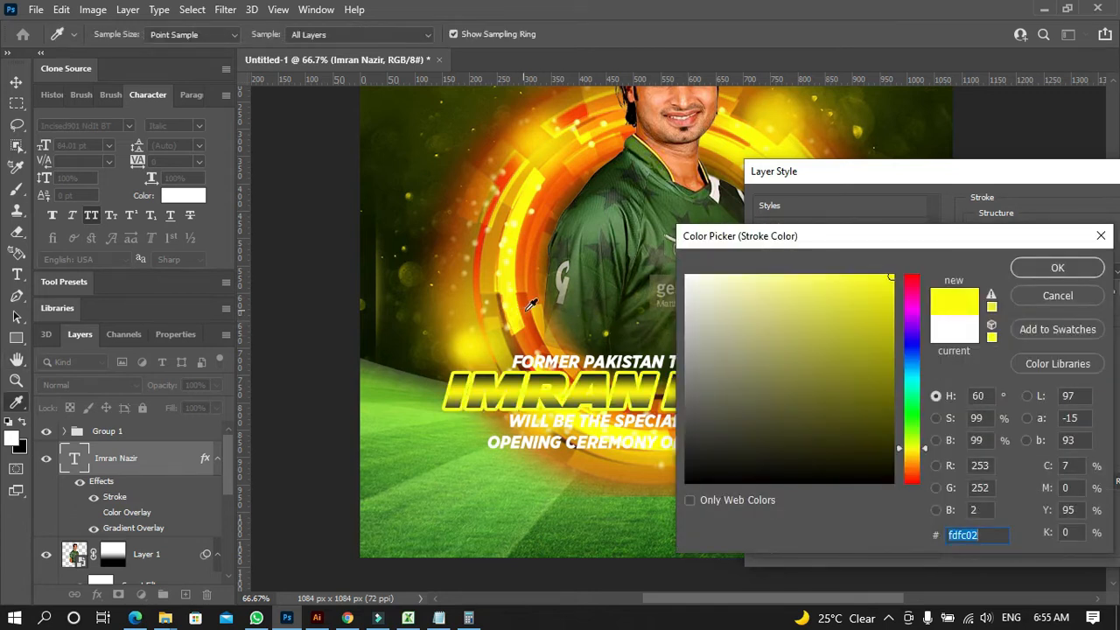
left_click(1057, 268)
Change the name's stroke colour to dark green 364033 sampled from the jersey
left_click(1012, 358)
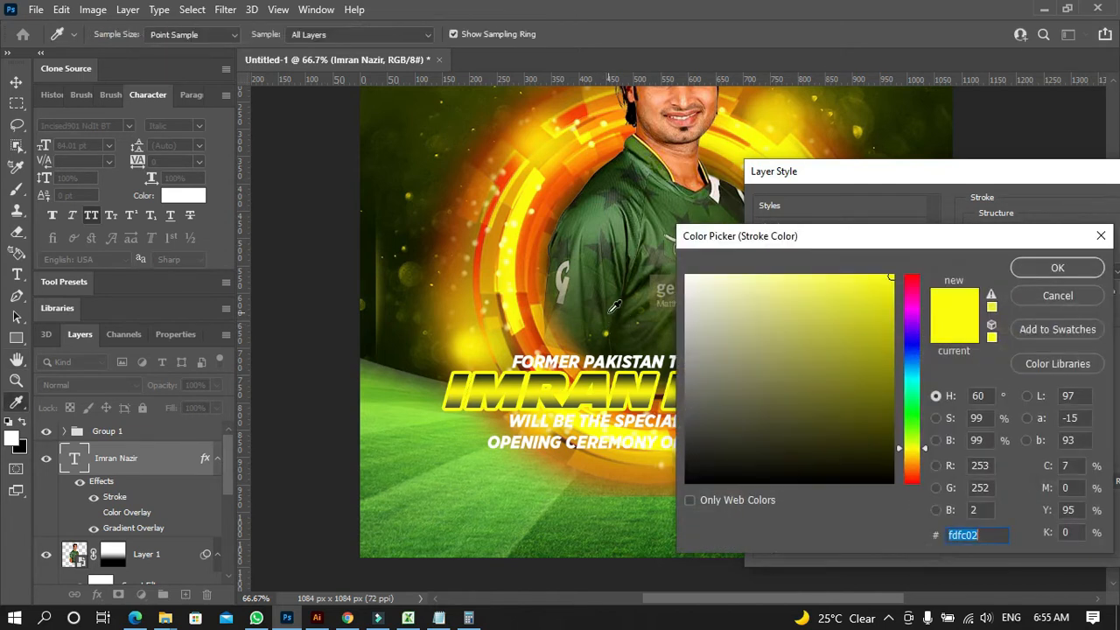
left_click(615, 197)
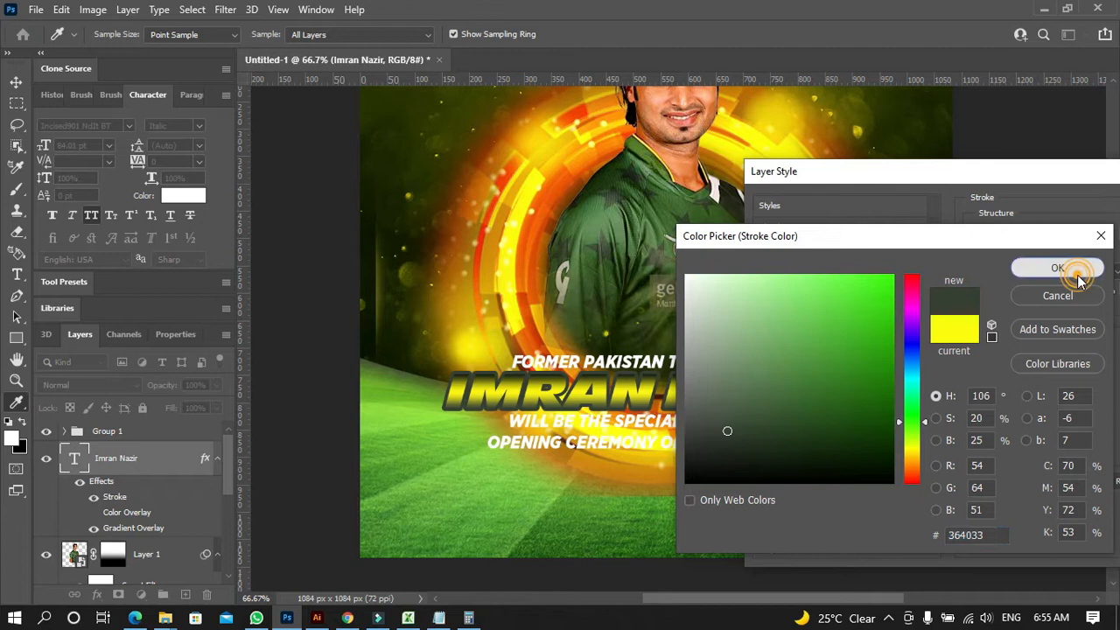
left_click(1061, 268)
Recolour both end stops of the name's gradient with olive yellows sampled from the gradient ramp itself
left_click(813, 441)
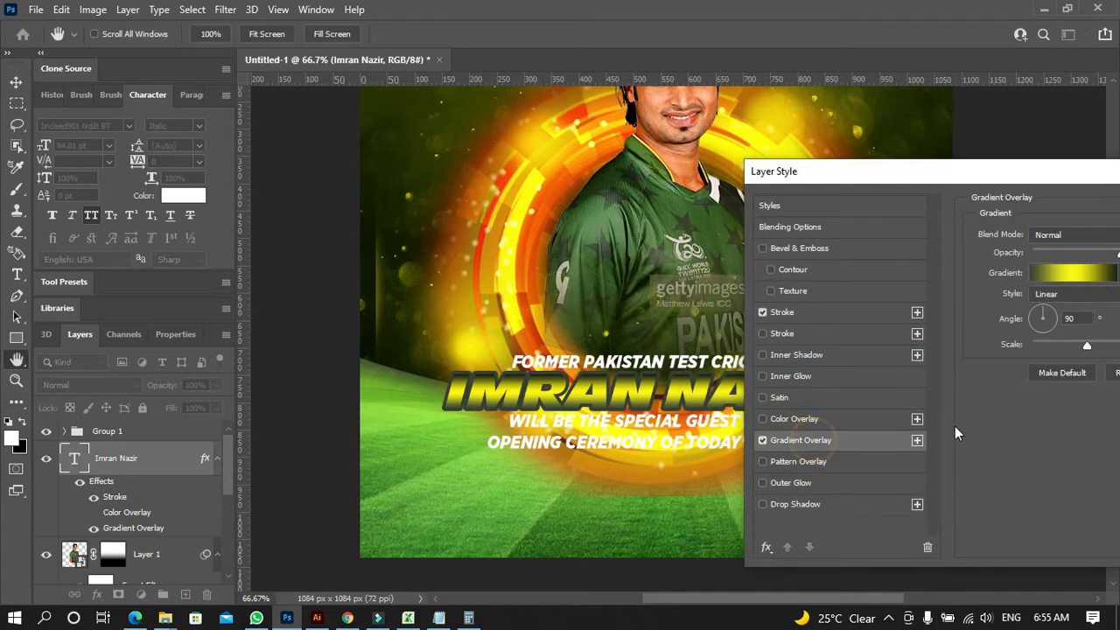
left_click(1075, 282)
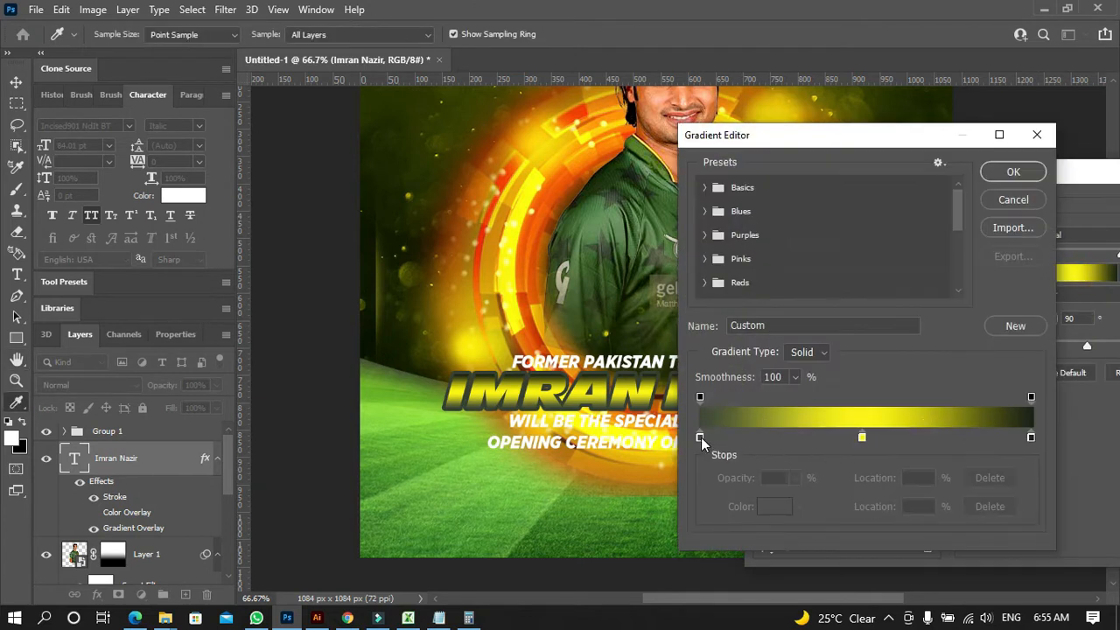
left_click(700, 437)
left_click(782, 415)
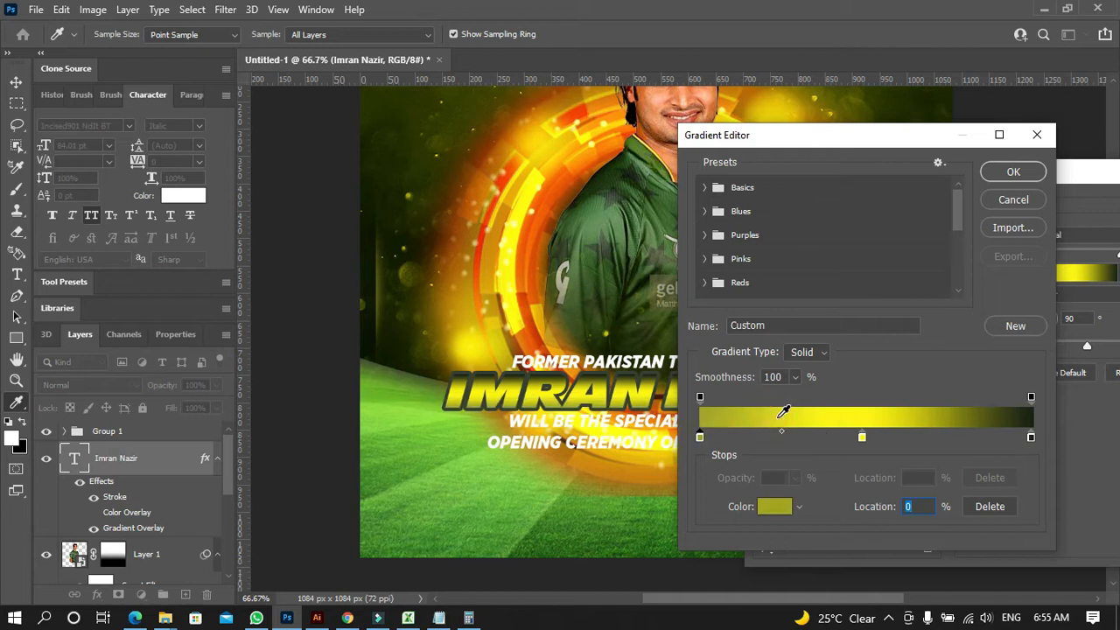
left_click(1029, 436)
left_click(951, 415)
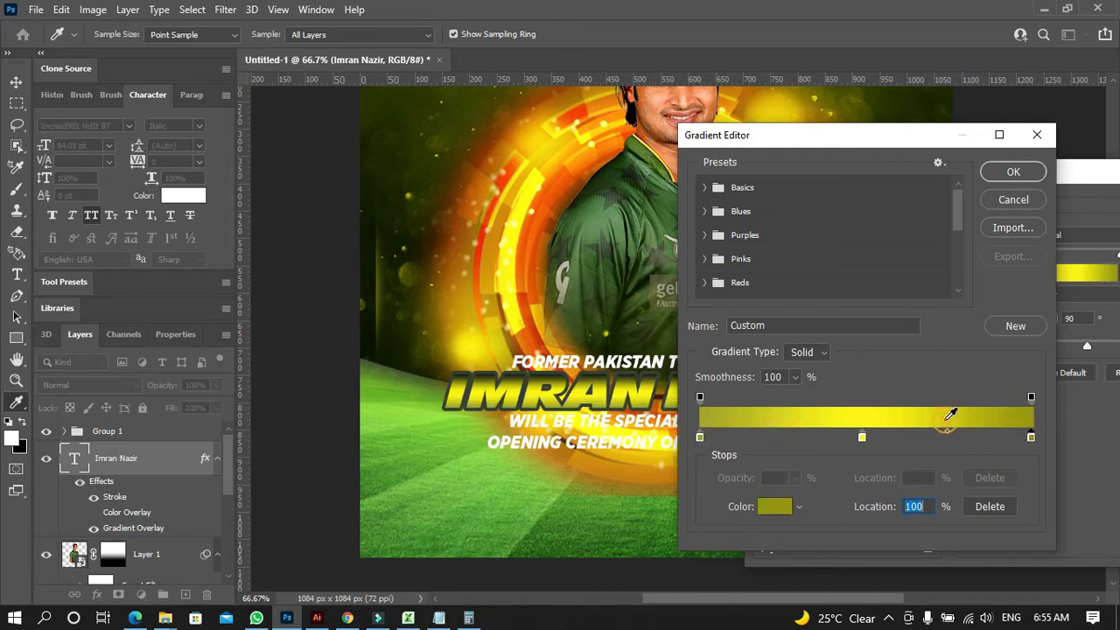
left_click(1005, 178)
Add a Drop Shadow to the player's name, lighten its gradient's middle stop to pale yellow fffb88, and apply the layer style
left_click(809, 504)
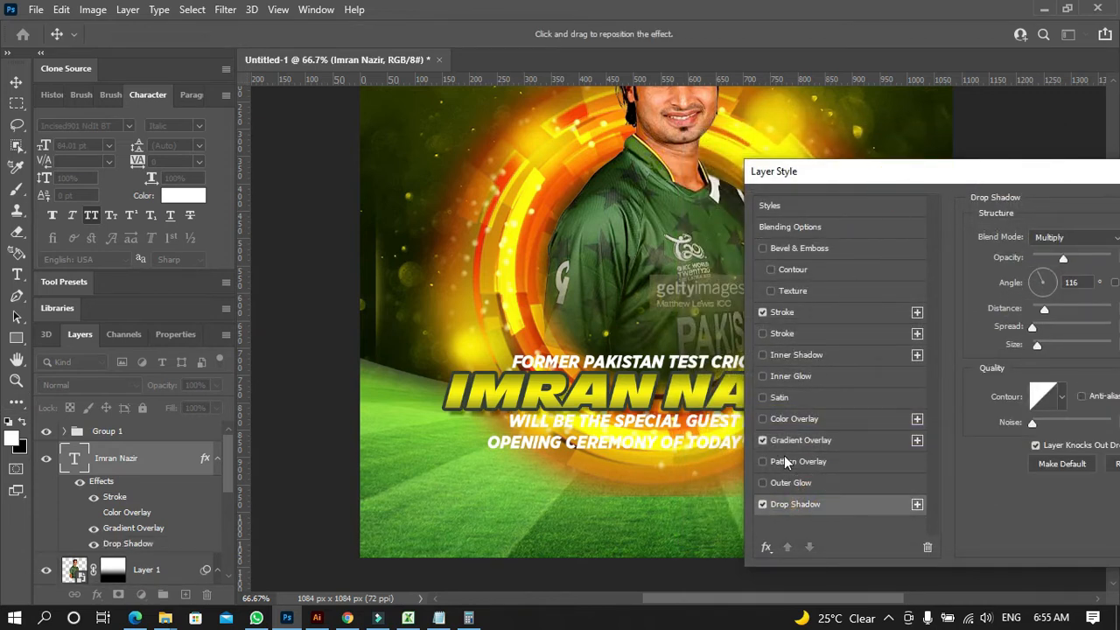
left_click_drag(867, 170, 833, 132)
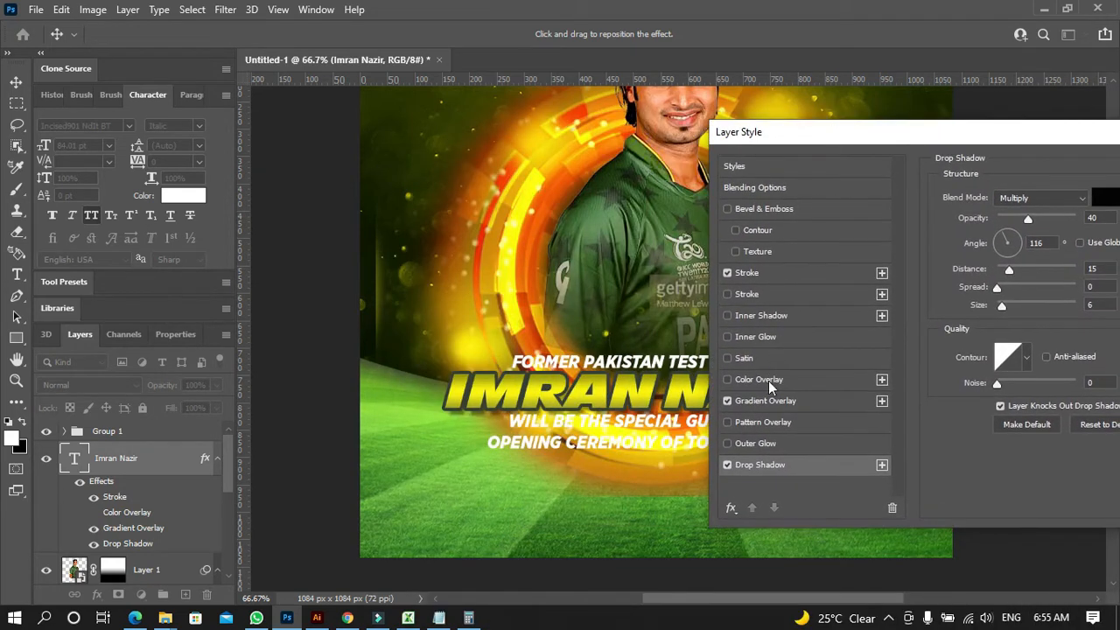
left_click(768, 402)
left_click(1032, 236)
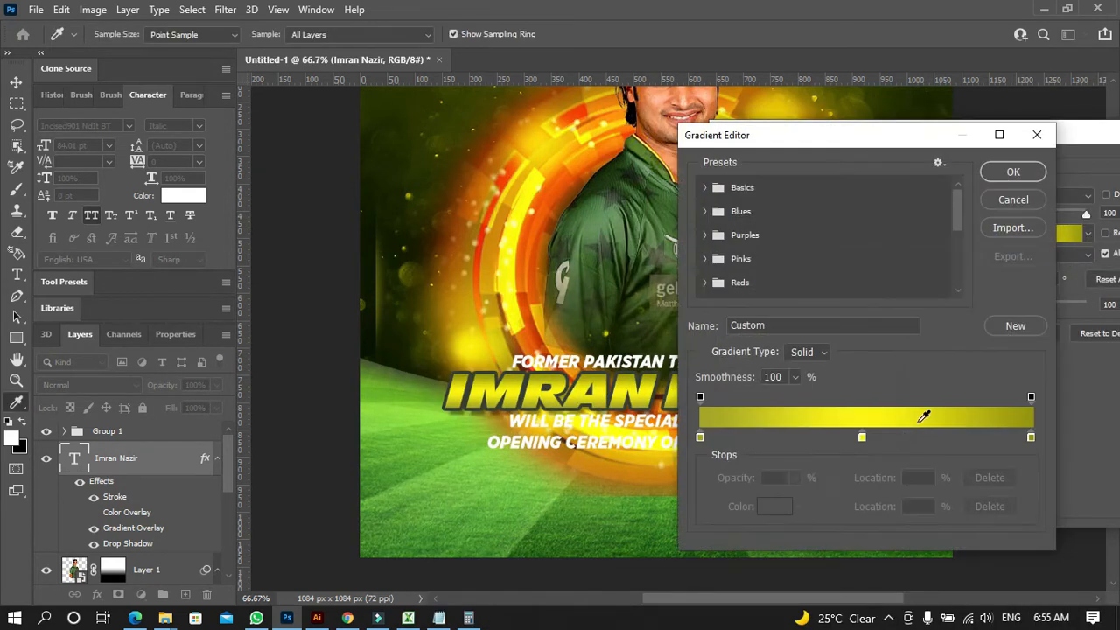
left_click(862, 438)
left_click(775, 506)
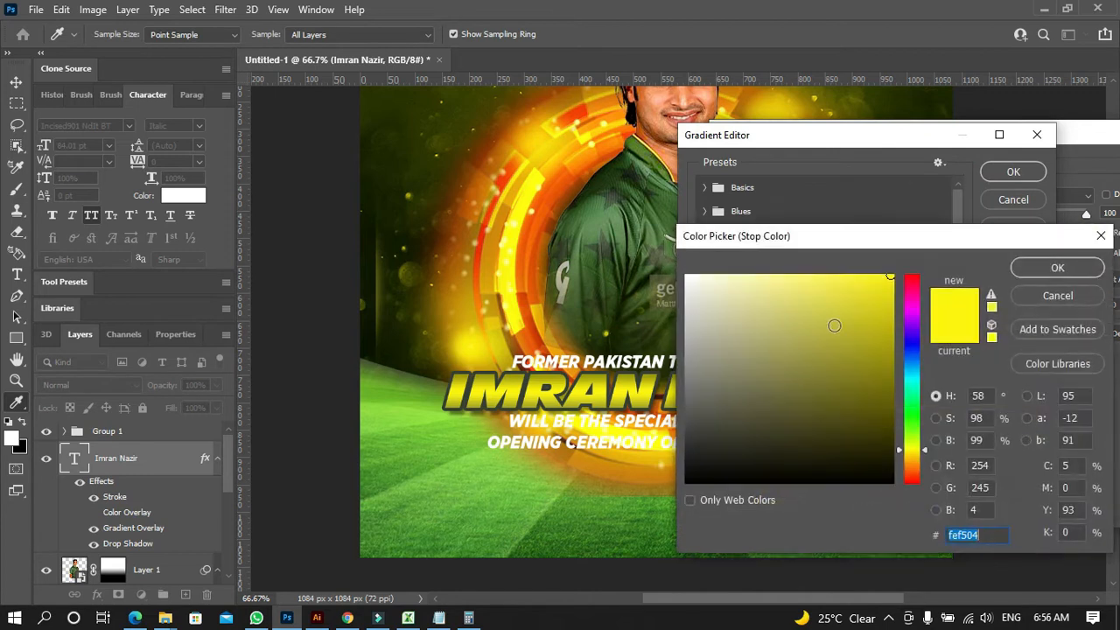
left_click_drag(890, 276, 782, 267)
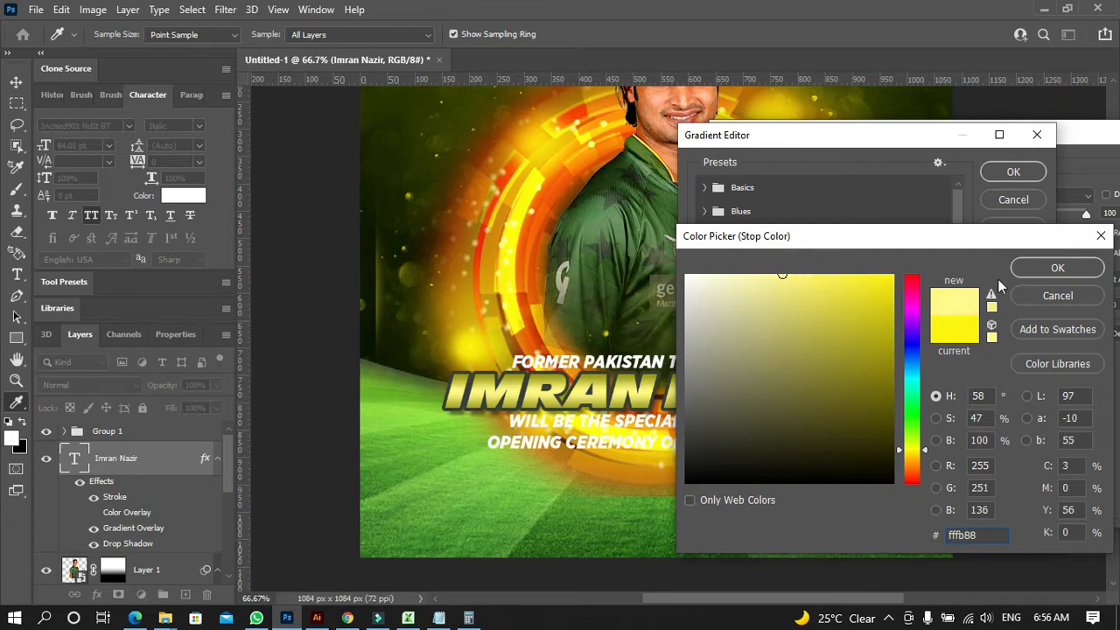
left_click(1057, 268)
left_click(1013, 171)
left_click_drag(1041, 135, 908, 149)
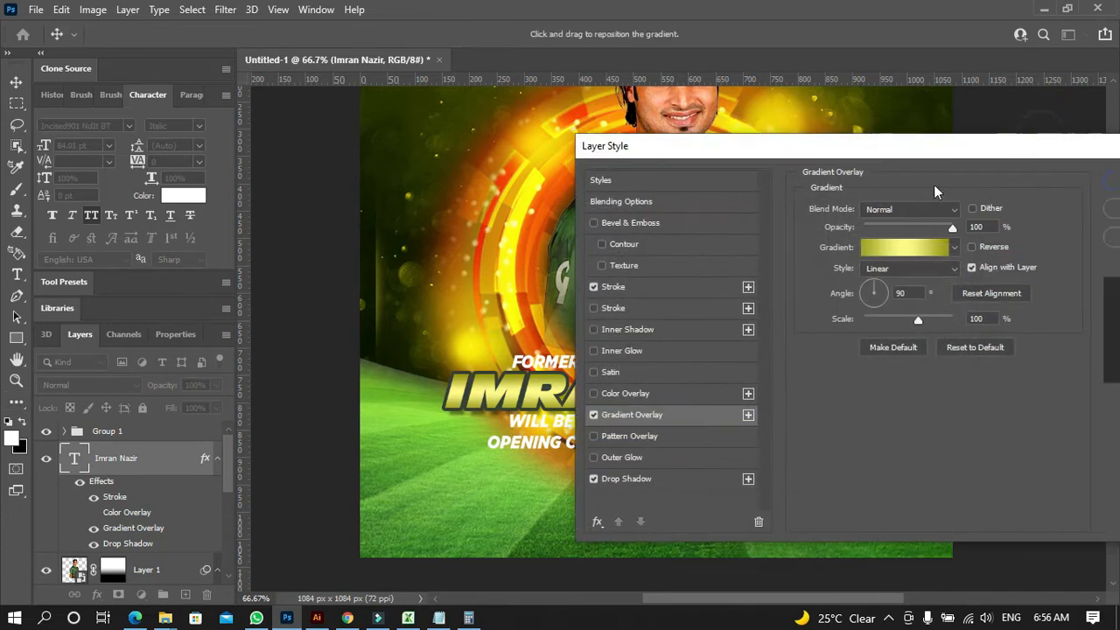
key("Return")
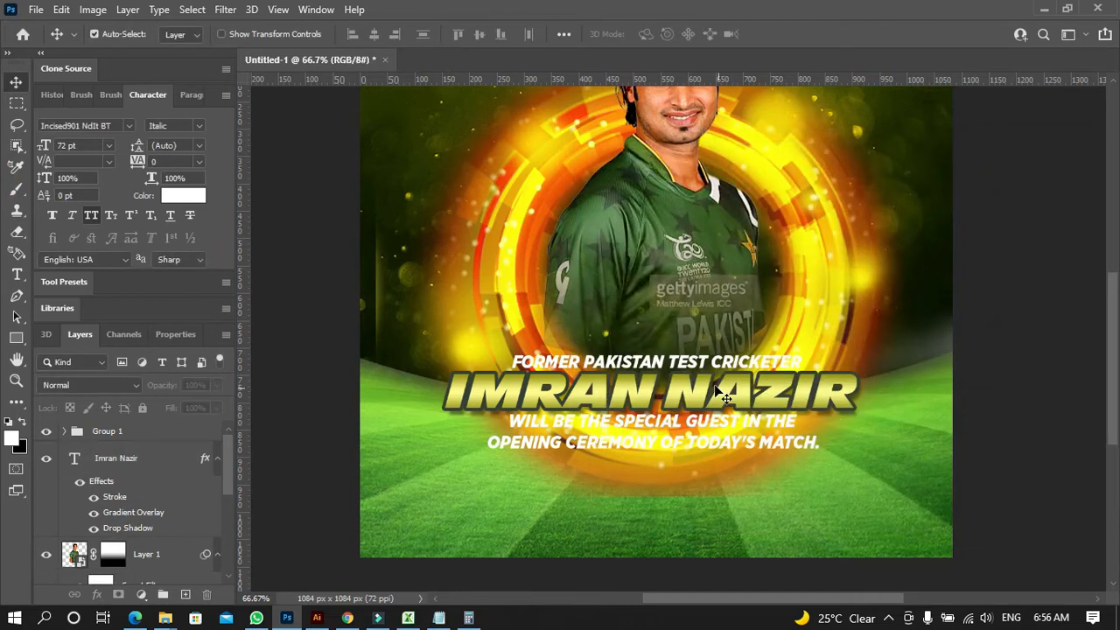
Apply a Color Overlay to the grouped white text lines in dark green 1d330b sampled from the jersey
left_click(149, 432)
left_click(46, 430)
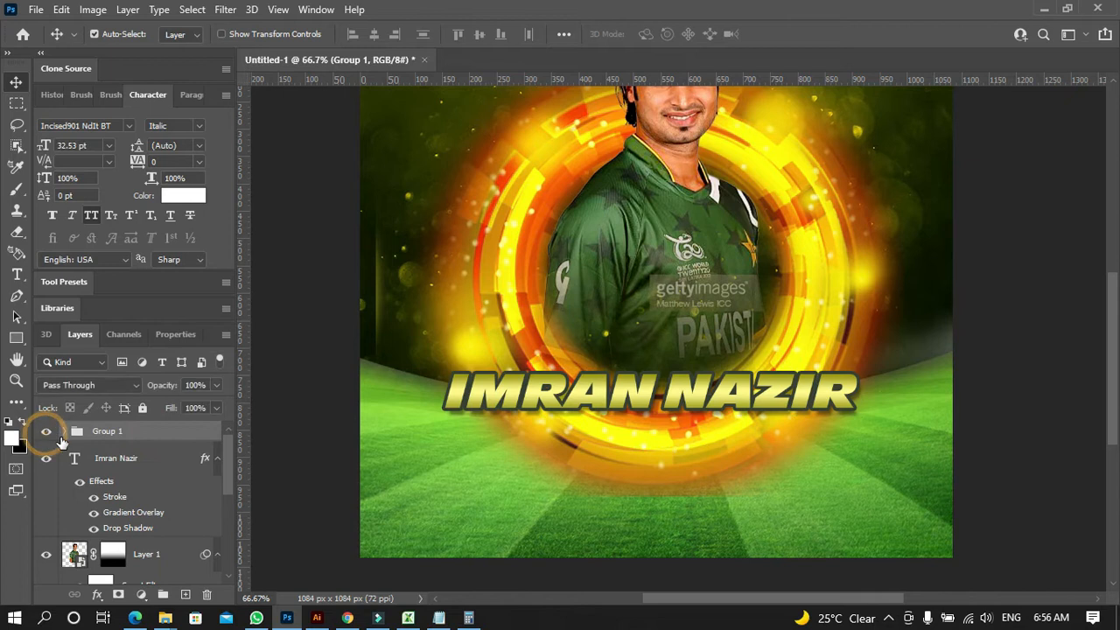
left_click(97, 594)
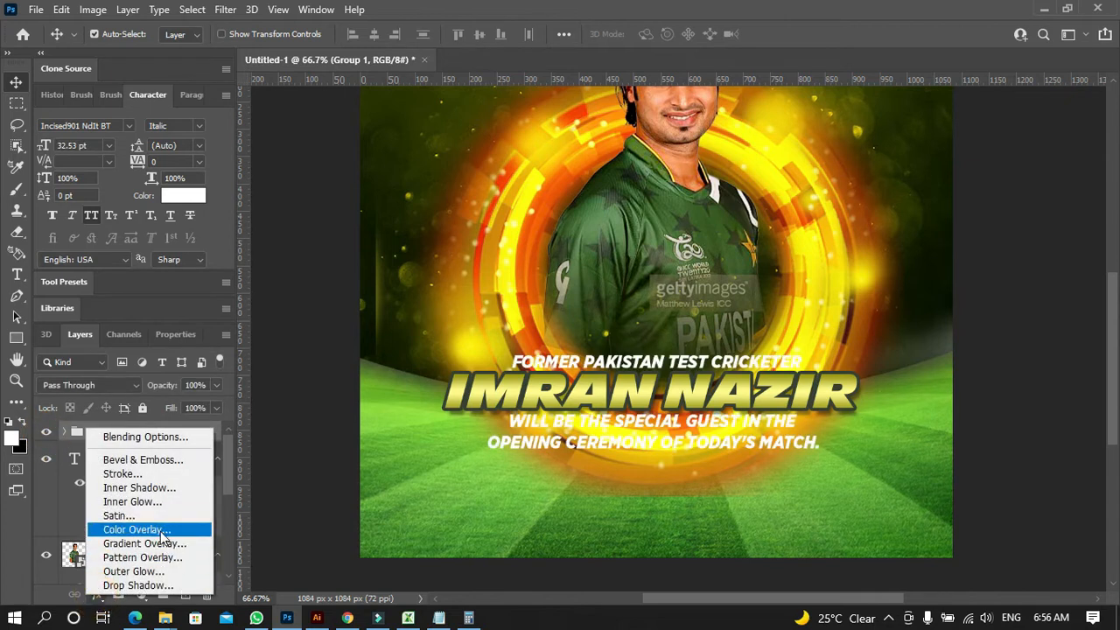
left_click(161, 530)
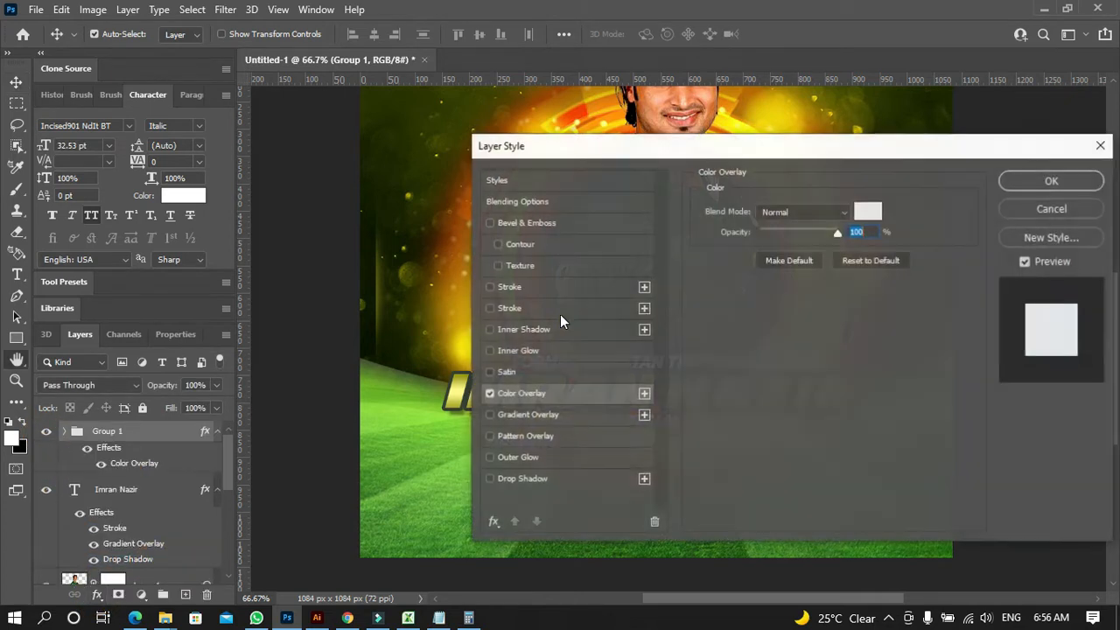
left_click_drag(590, 162, 738, 166)
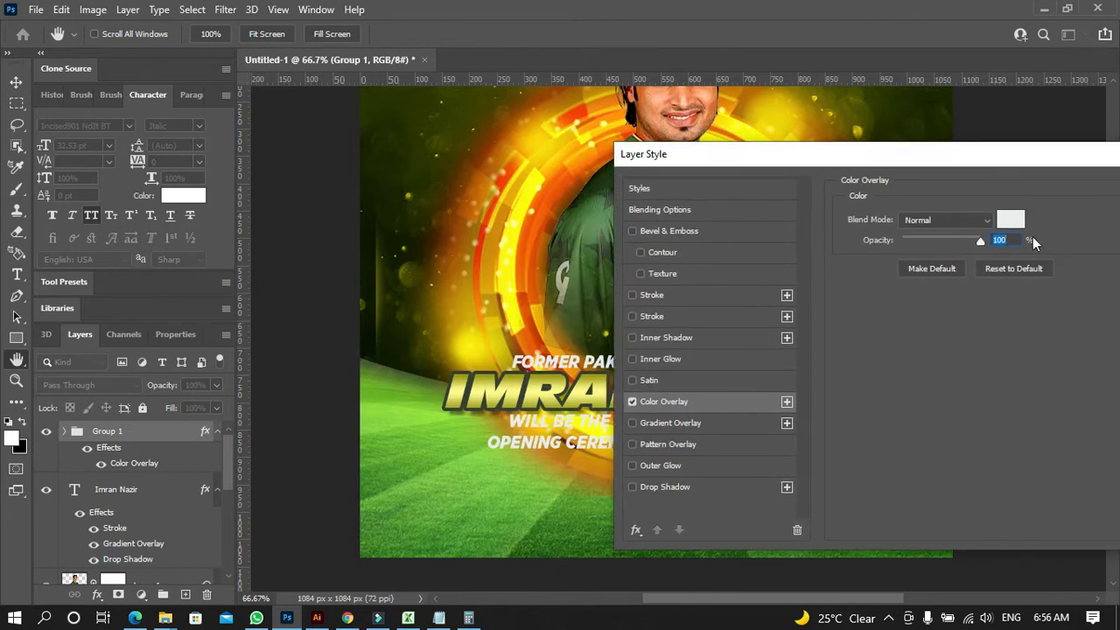
left_click(1010, 220)
left_click(602, 191)
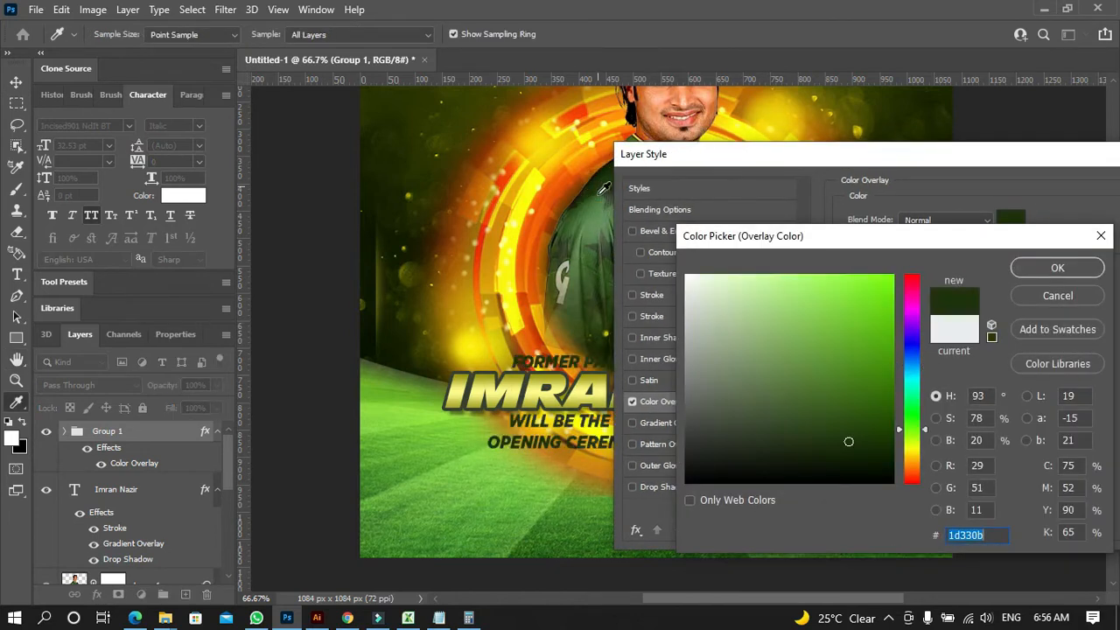
left_click(1050, 267)
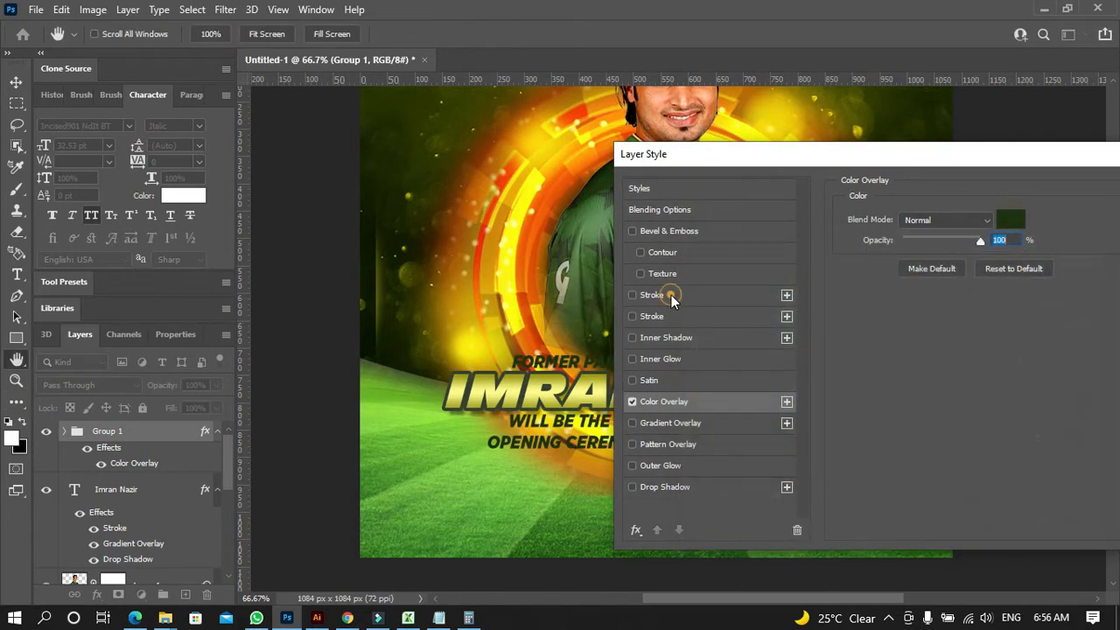
Add a Stroke to the grouped text lines in bright yellow fefa3f sampled from the artwork
left_click(671, 295)
left_click(872, 338)
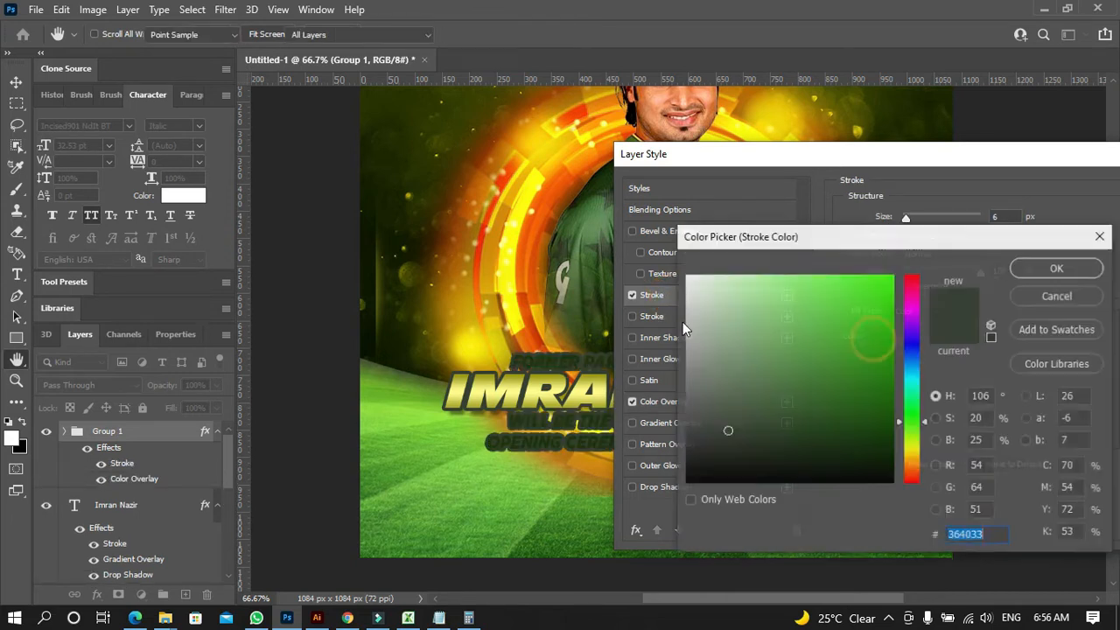
left_click(510, 241)
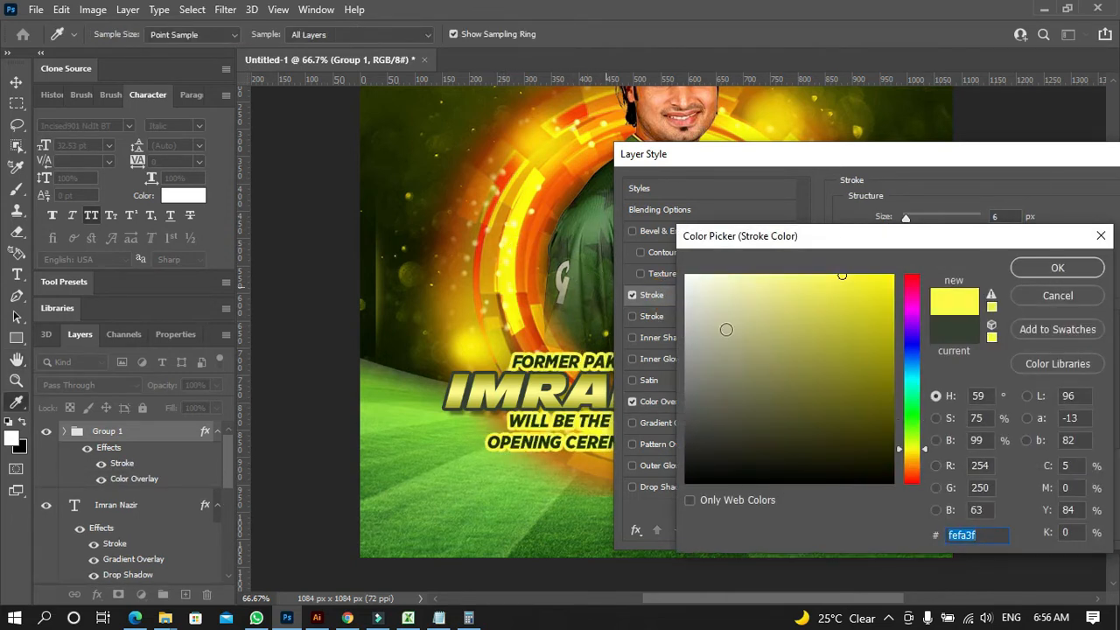
left_click(1072, 273)
Set the text lines' stroke size to 4 px and apply the layer style
left_click_drag(832, 155, 894, 177)
left_click(1072, 233)
scroll(1072, 233, "down", 2)
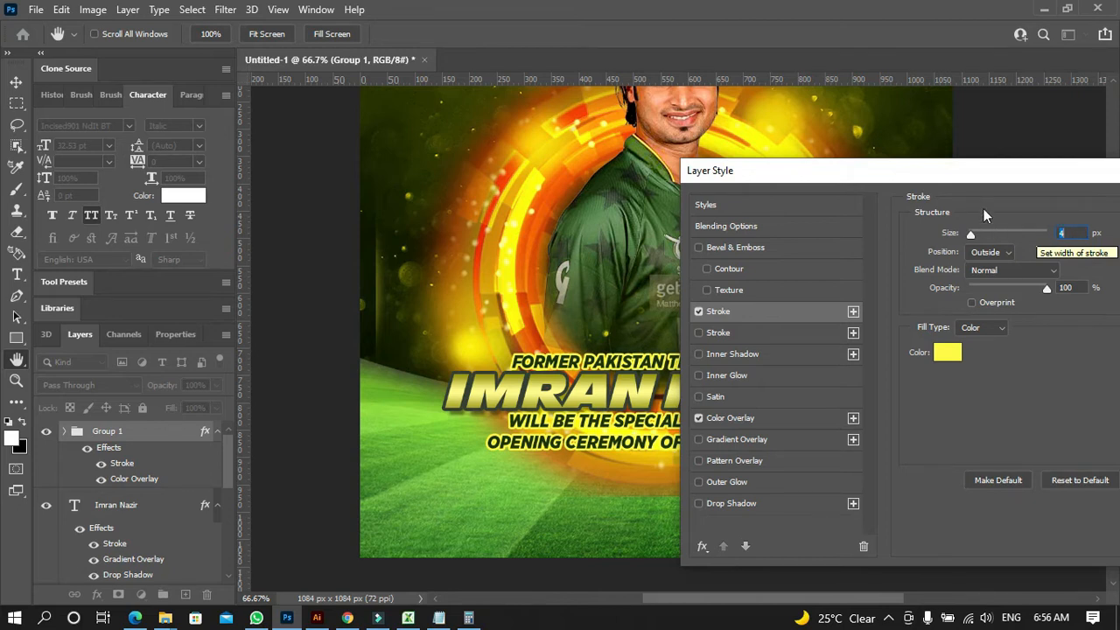
left_click_drag(971, 172, 484, 185)
left_click(718, 215)
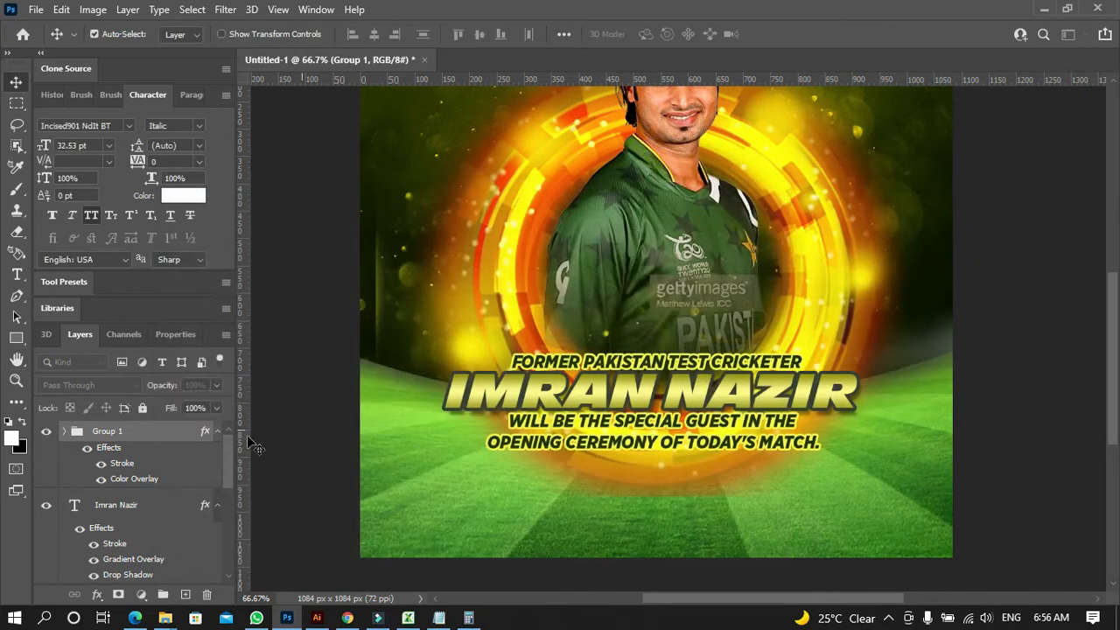
Group the player's name layer together with the group of special-guest text lines
left_click(107, 506)
left_click(130, 430, "ctrl")
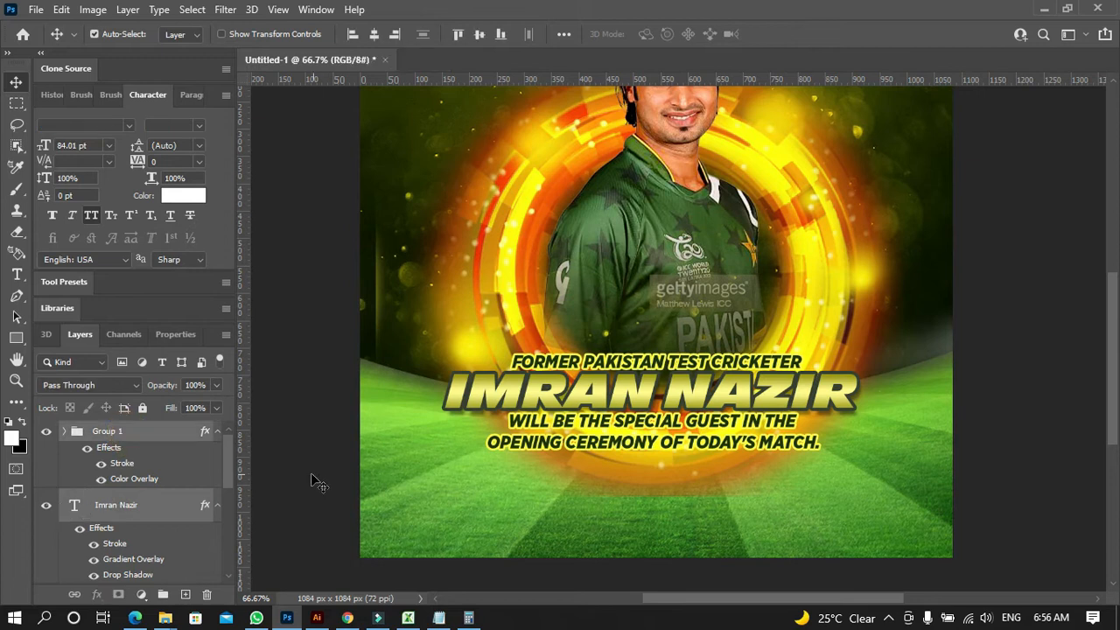
key("ctrl+g")
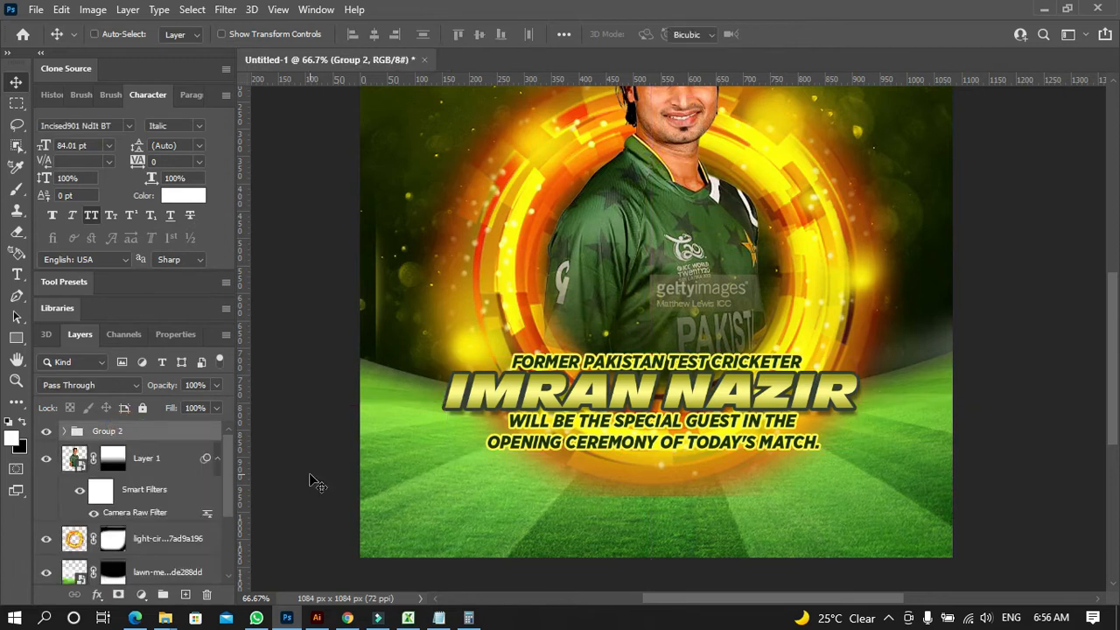
Skew the combined text group vertically by about -6.8° so its lines rise to the right, and reposition it over the ring
key("ctrl+t")
left_click_drag(705, 399, 718, 403)
right_click(717, 402)
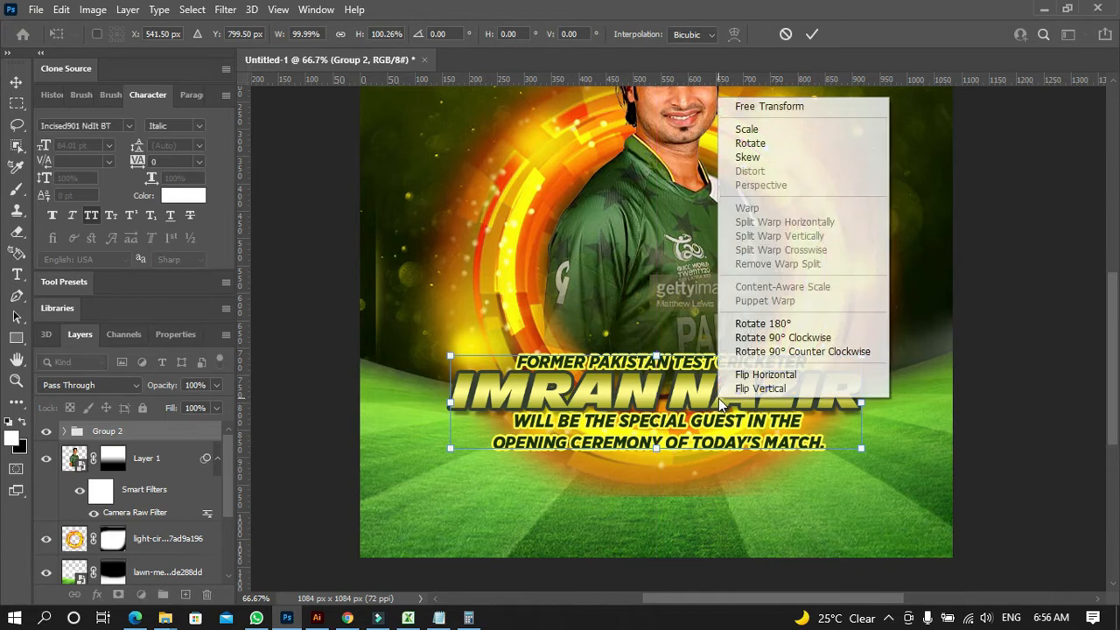
left_click(748, 157)
left_click_drag(861, 402, 860, 359)
left_click_drag(733, 392, 741, 397)
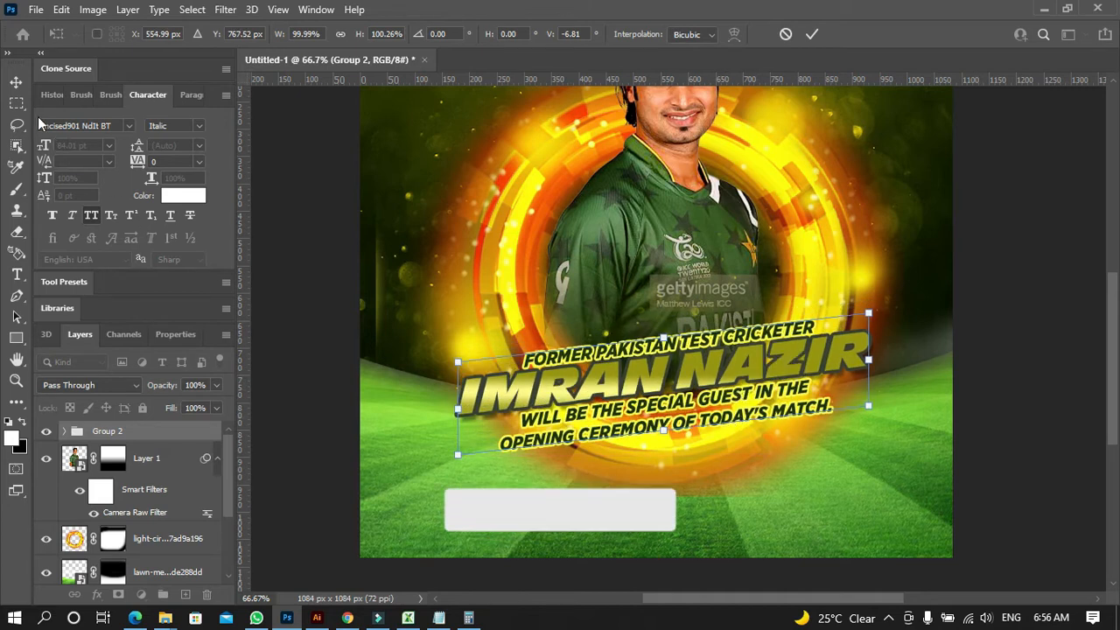
Scale the skewed text group up to about 117%, apply the transform, and fit the whole poster in view
right_click(534, 374)
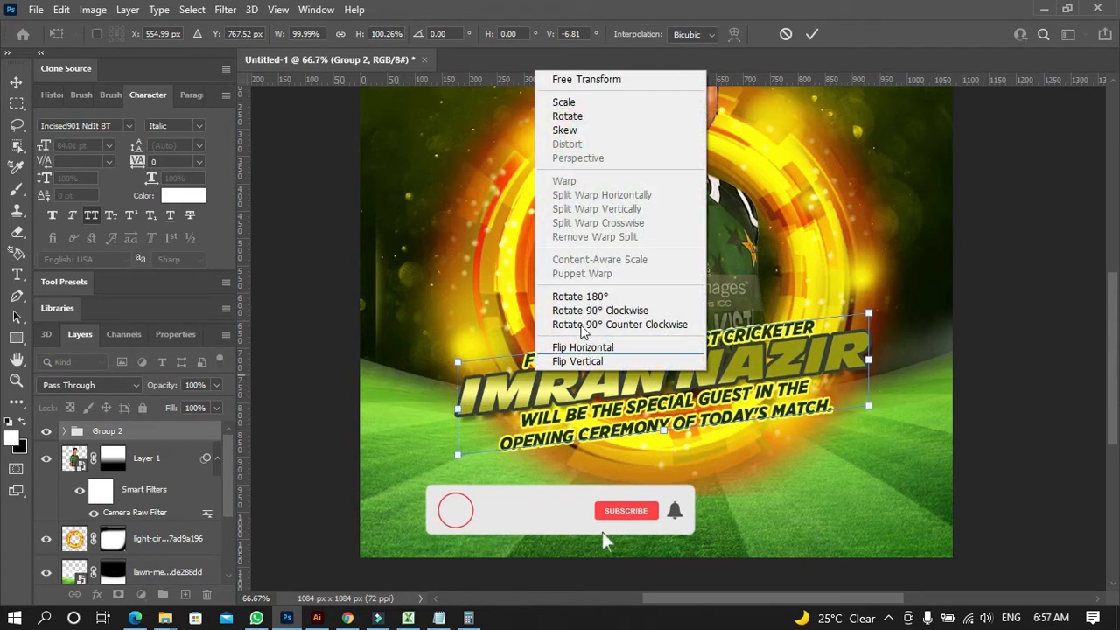
left_click(595, 80)
left_click_drag(869, 410, 902, 428)
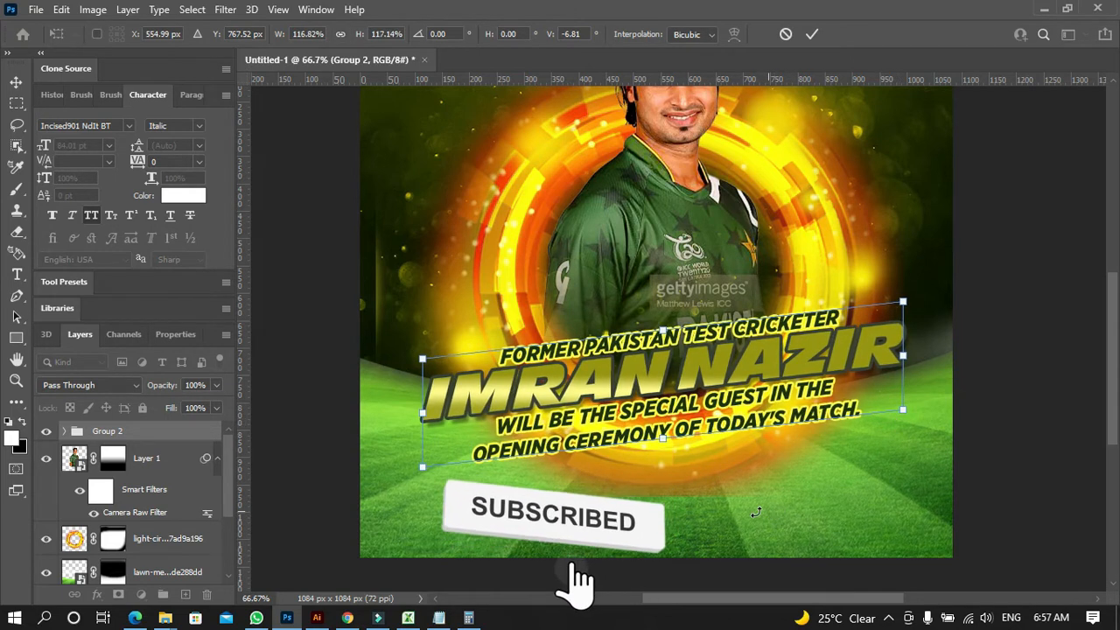
key("Return")
key("z")
left_click(507, 35)
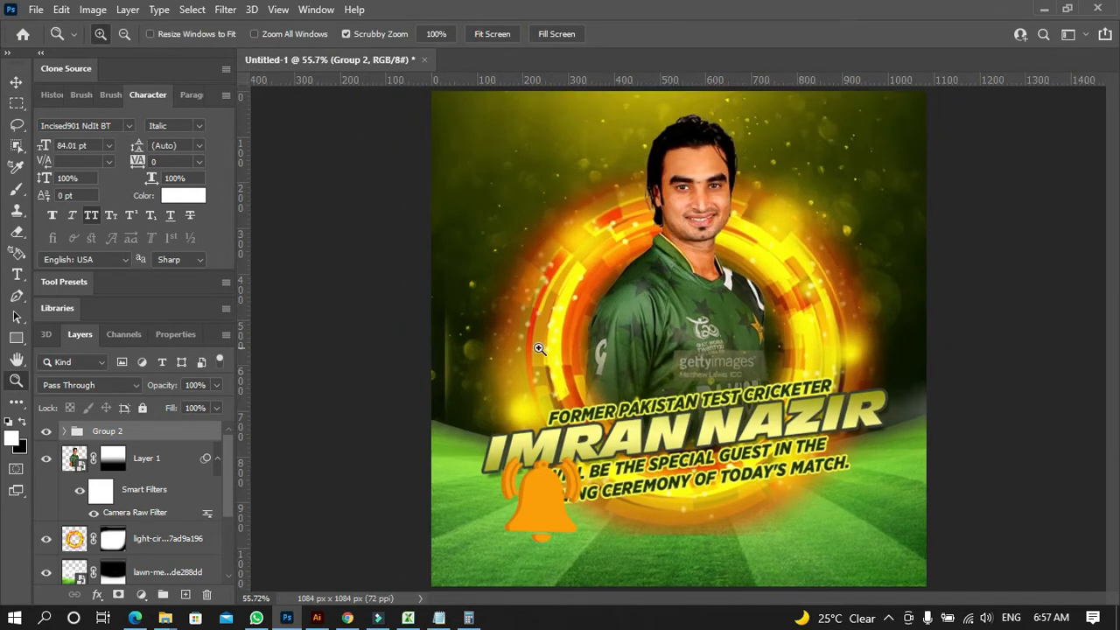
Enlarge the player cutout to 110% and shift it slightly down and left behind the text
left_click(16, 81)
left_click(354, 387)
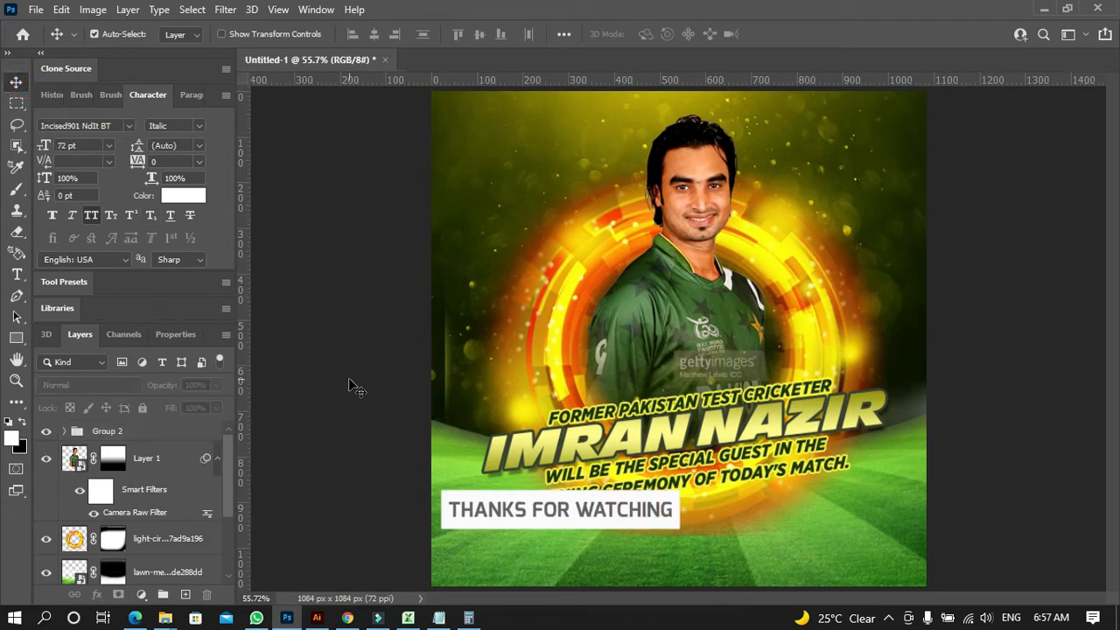
left_click(697, 347)
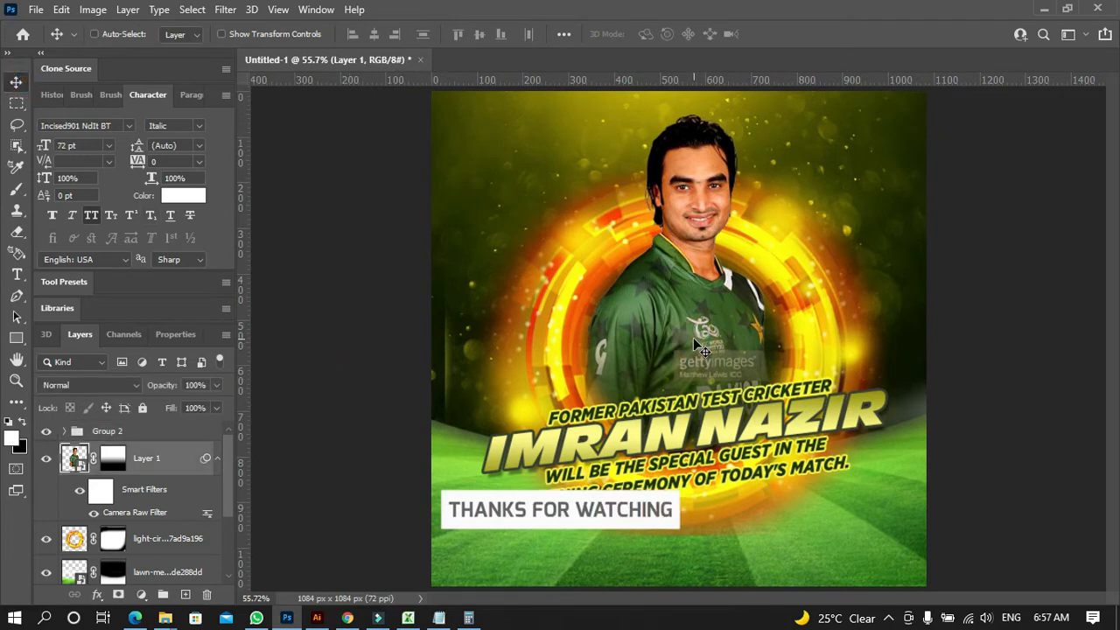
key("ctrl+t")
key("Return")
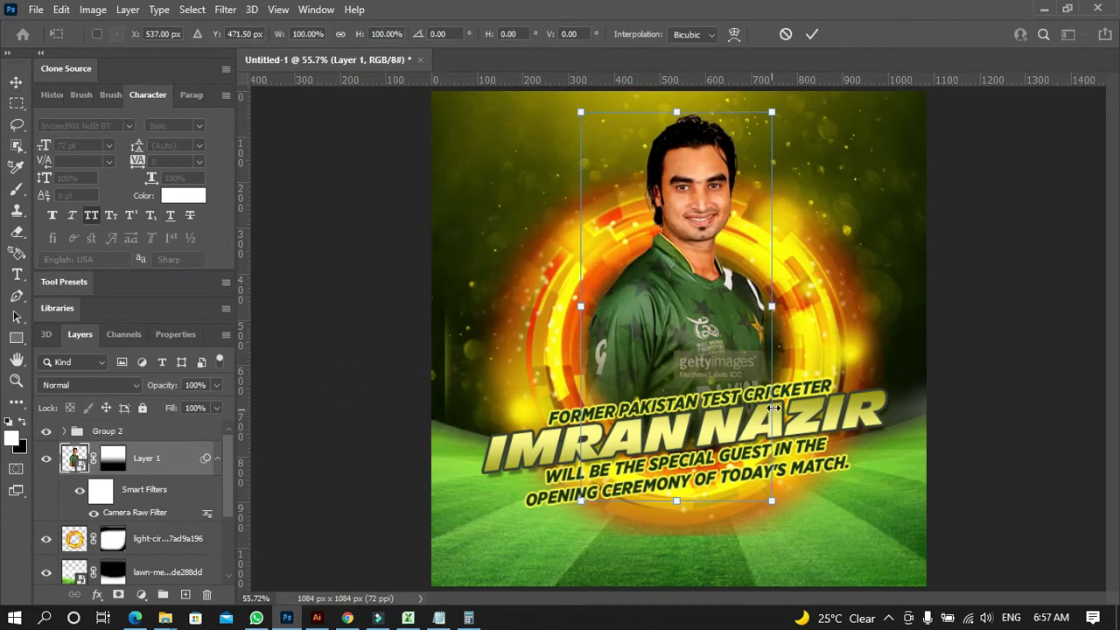
left_click_drag(774, 505, 781, 520)
left_click_drag(706, 326, 698, 337)
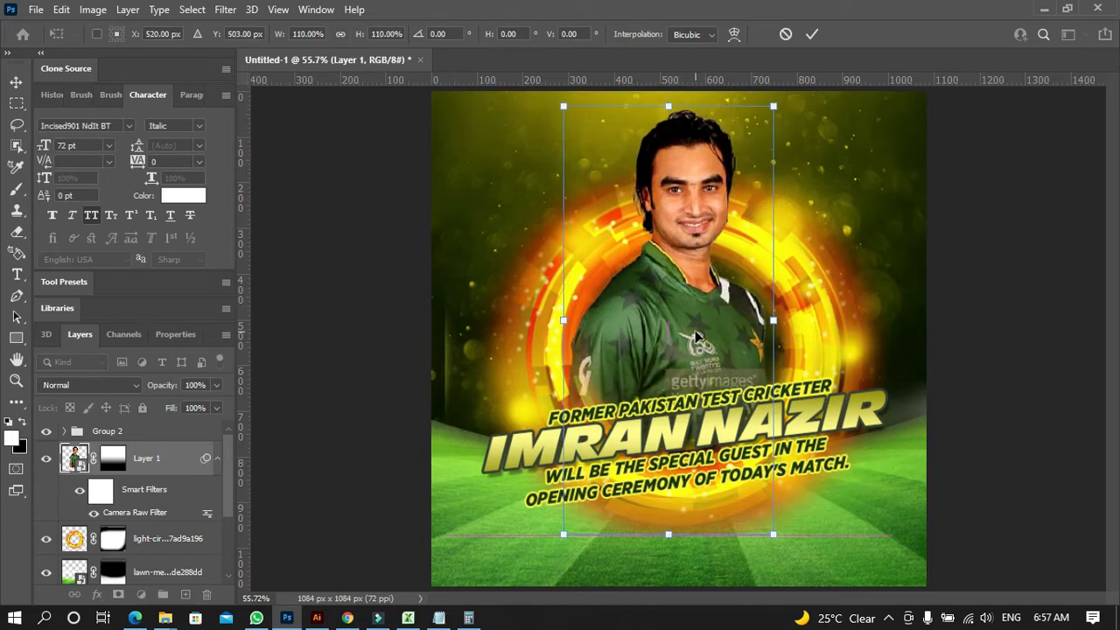
key("Return")
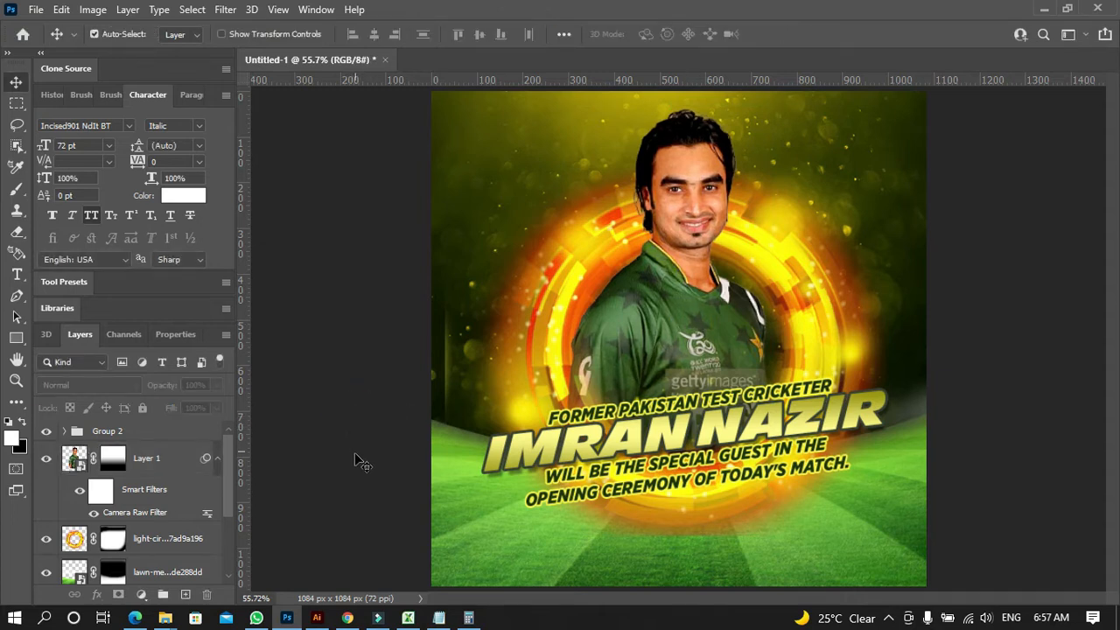
Recolour both end stops of the name's gradient overlay with bright yellow ffff02, sampling the second from the gradient ramp
left_click(519, 446)
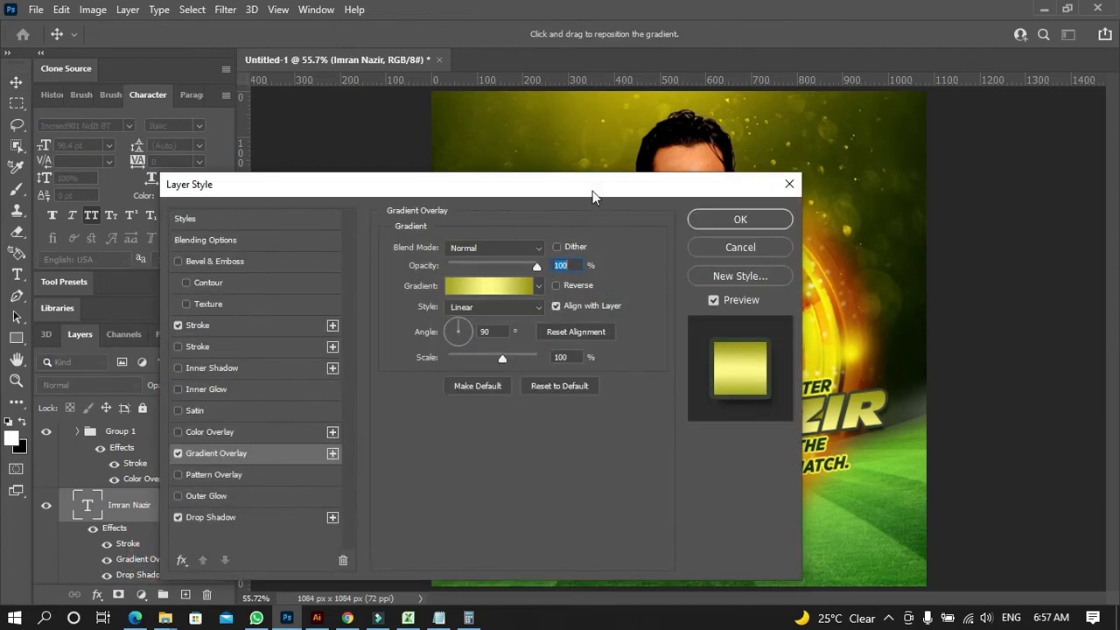
left_click_drag(593, 191, 1109, 117)
left_click(1029, 206)
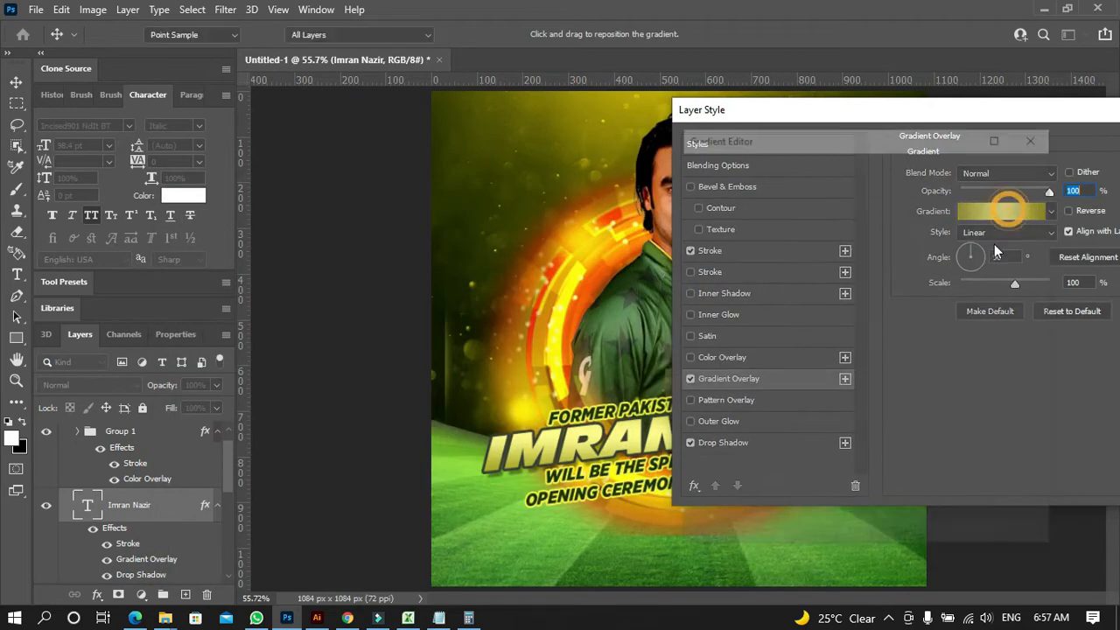
left_click(700, 437)
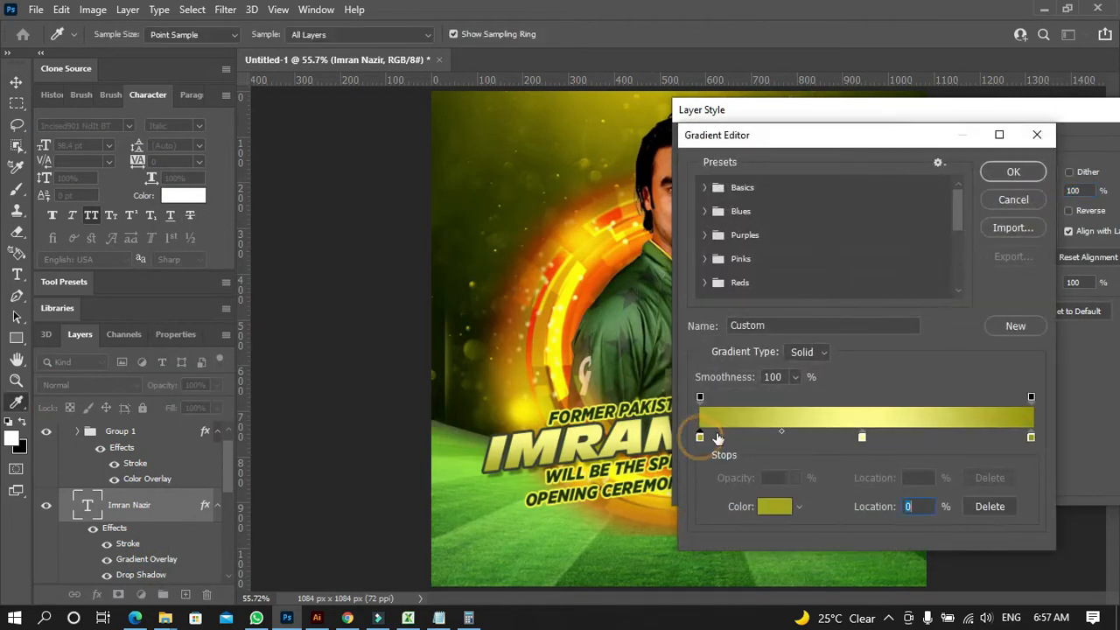
left_click(774, 509)
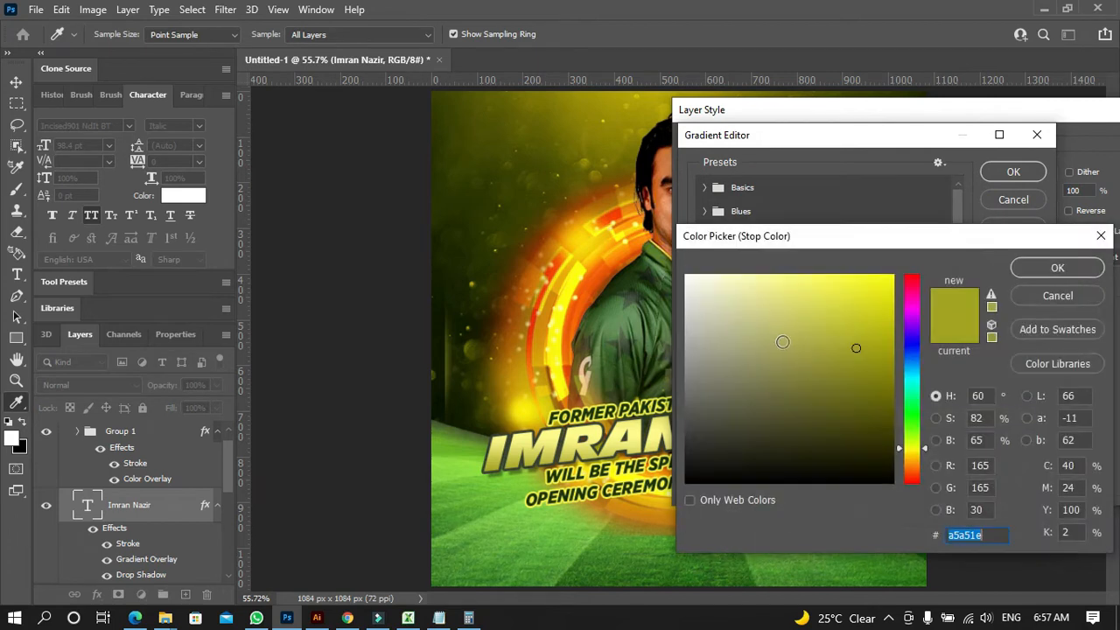
left_click(878, 284)
left_click_drag(891, 275, 894, 272)
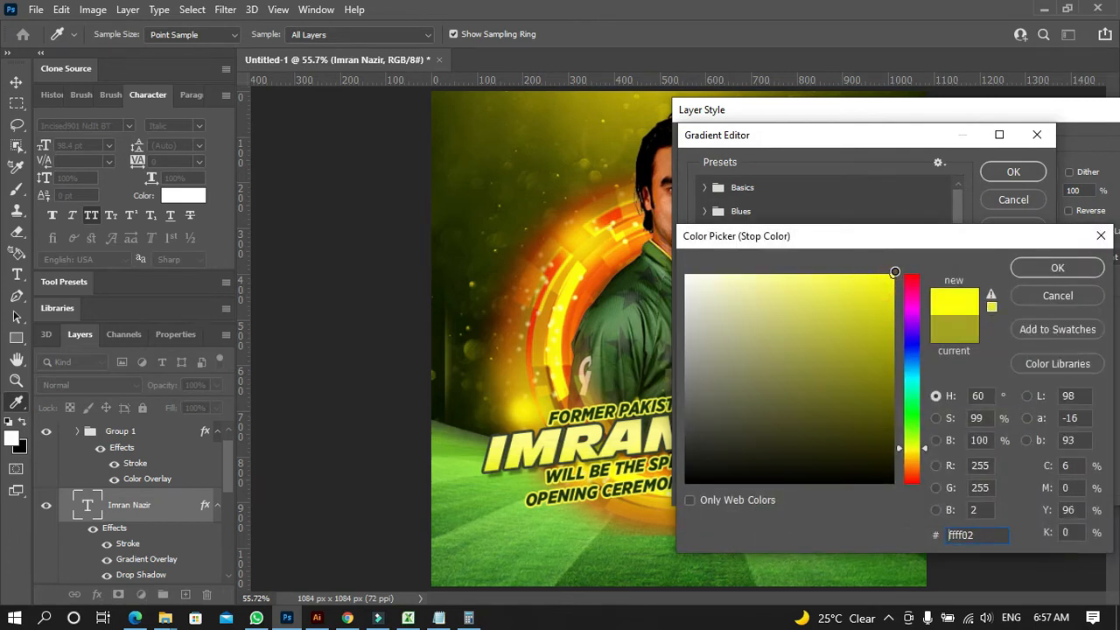
left_click(1041, 268)
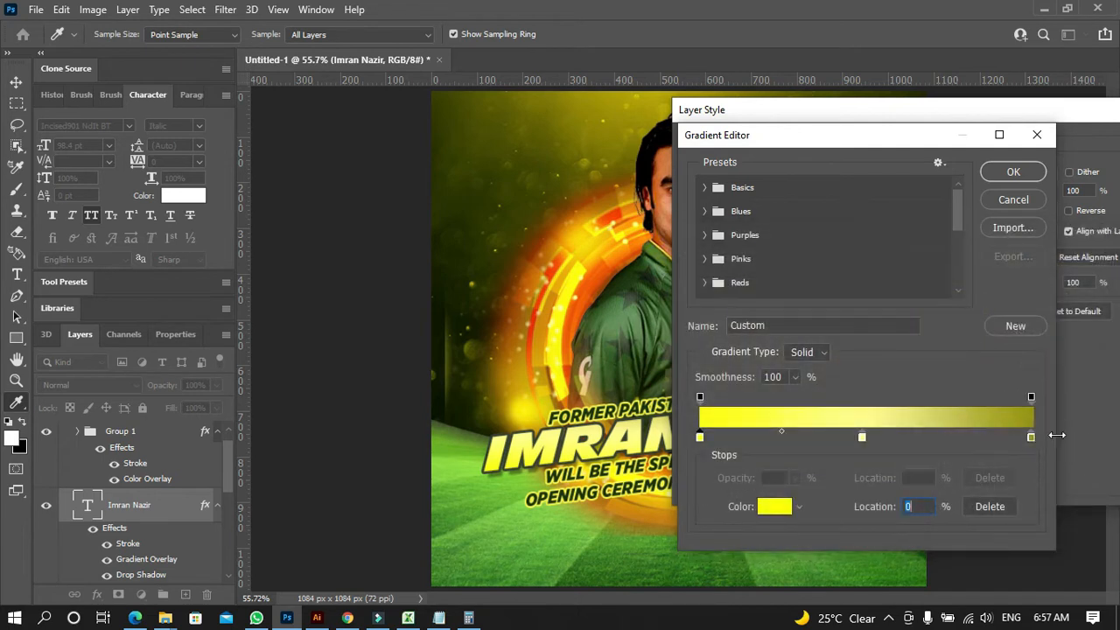
left_click(726, 418)
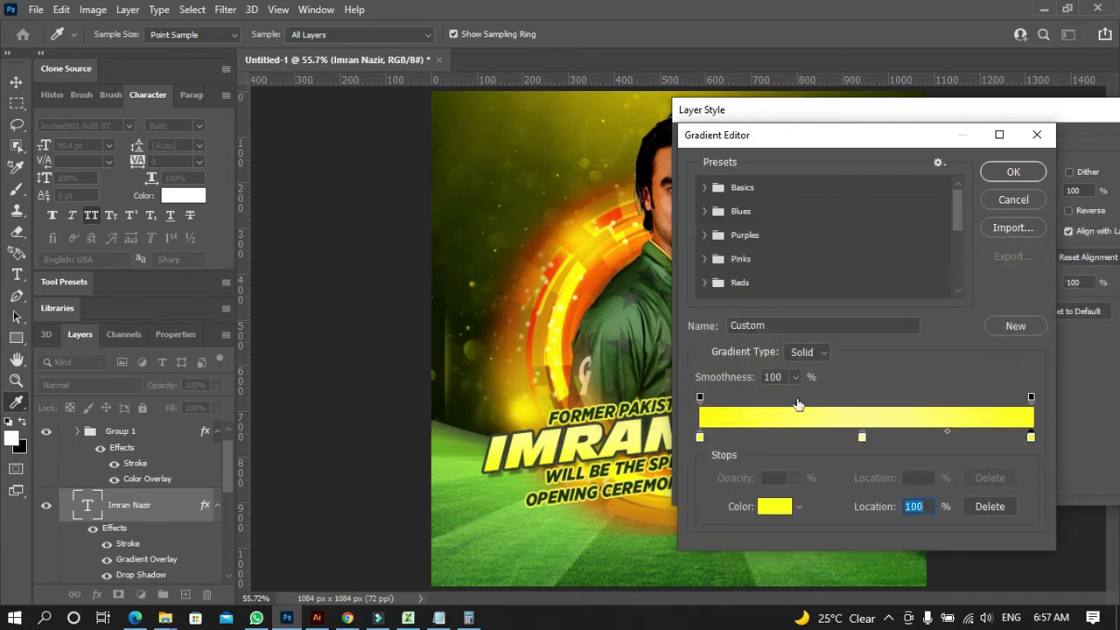
left_click(1006, 173)
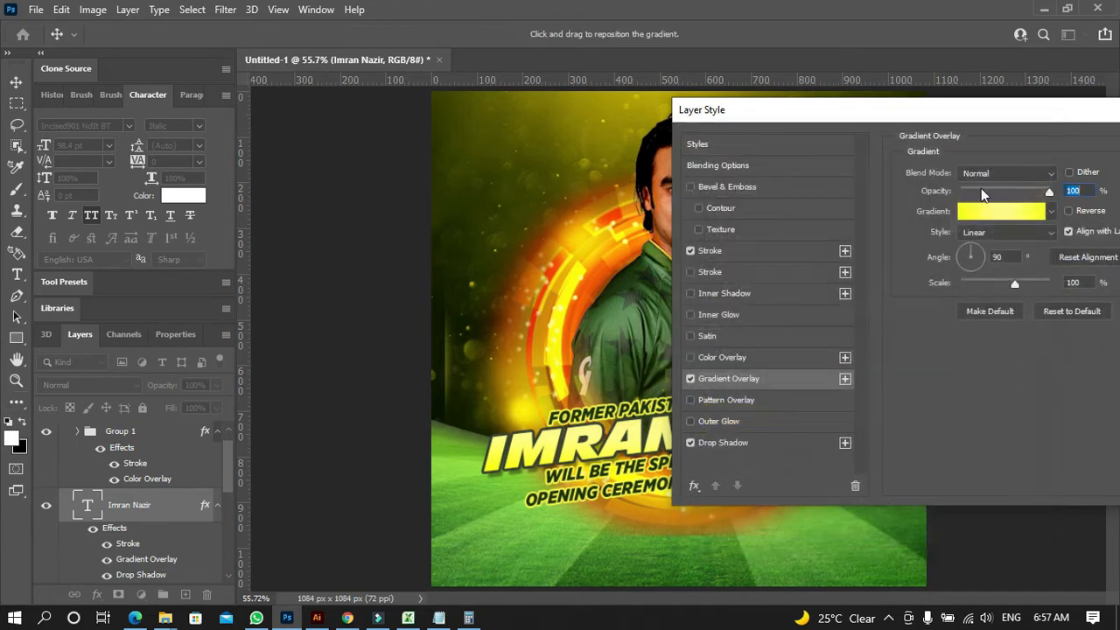
Set the angle of the name's gradient overlay to -104° and apply the layer style
left_click(981, 254)
left_click_drag(838, 110, 587, 13)
left_click(735, 166)
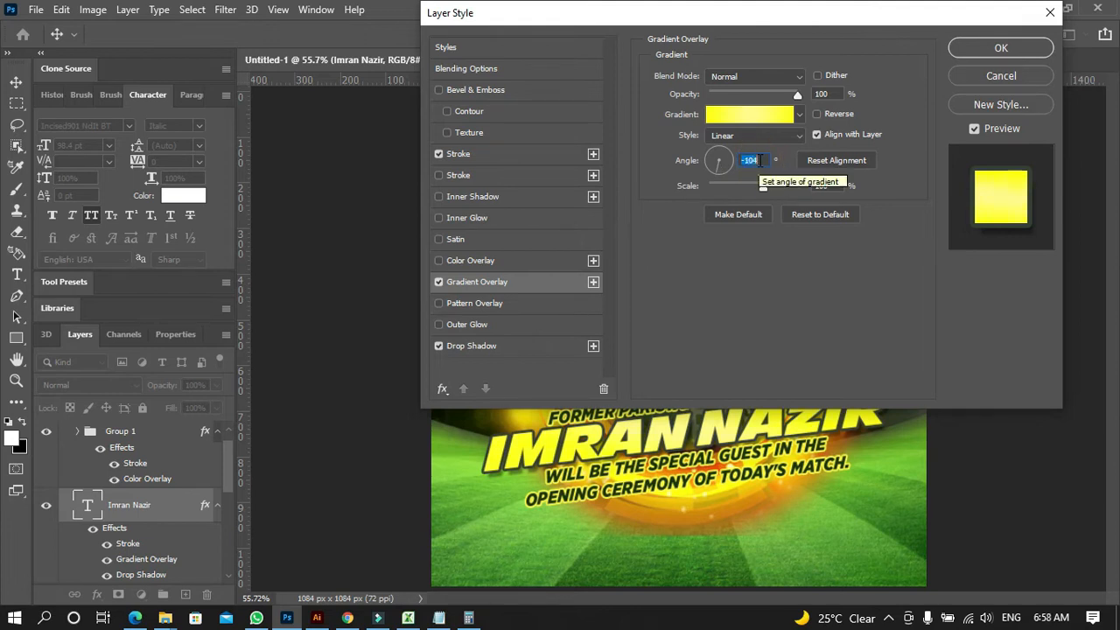
left_click(972, 49)
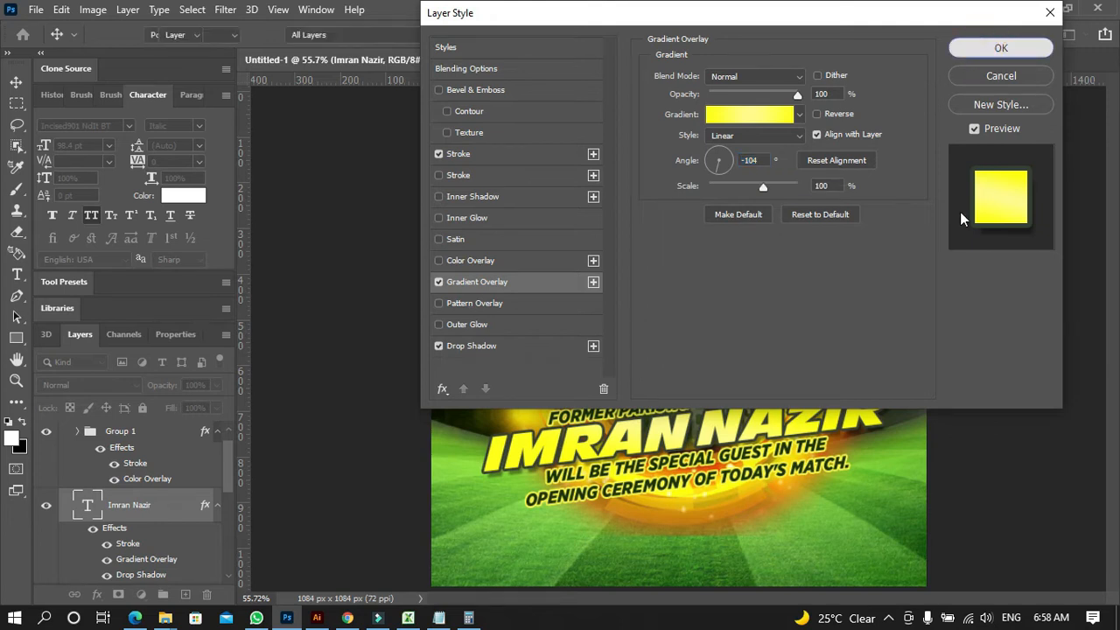
left_click(984, 378)
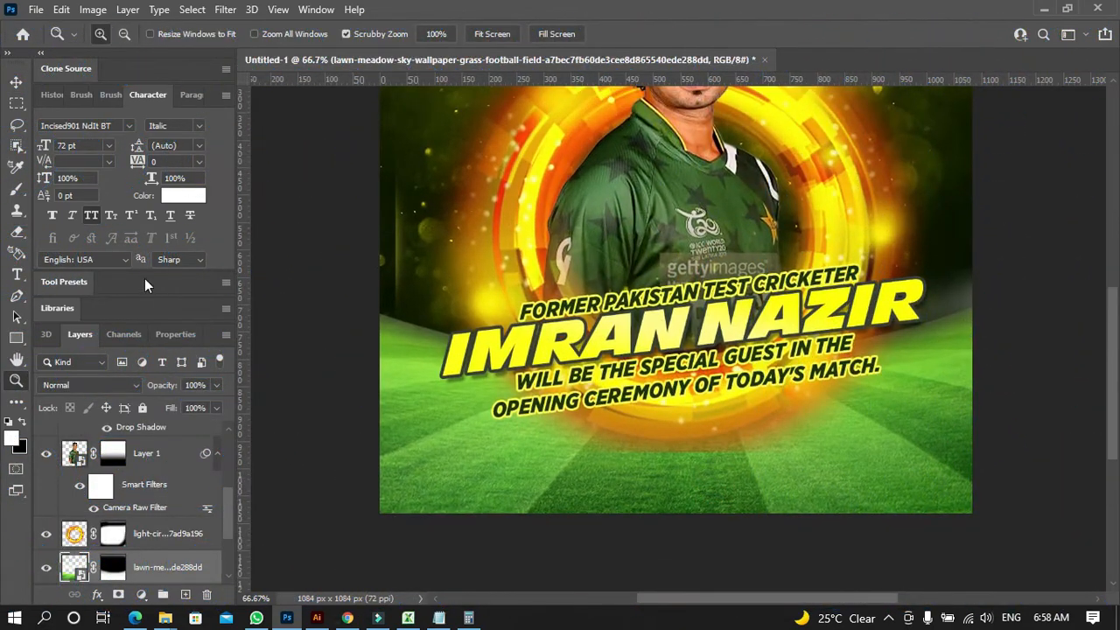
Paste the line "Today's match is being played between MGM Vs Hazara united" as centred text on the grass below the guest text
left_click(16, 82)
scroll(155, 462, "up", 3)
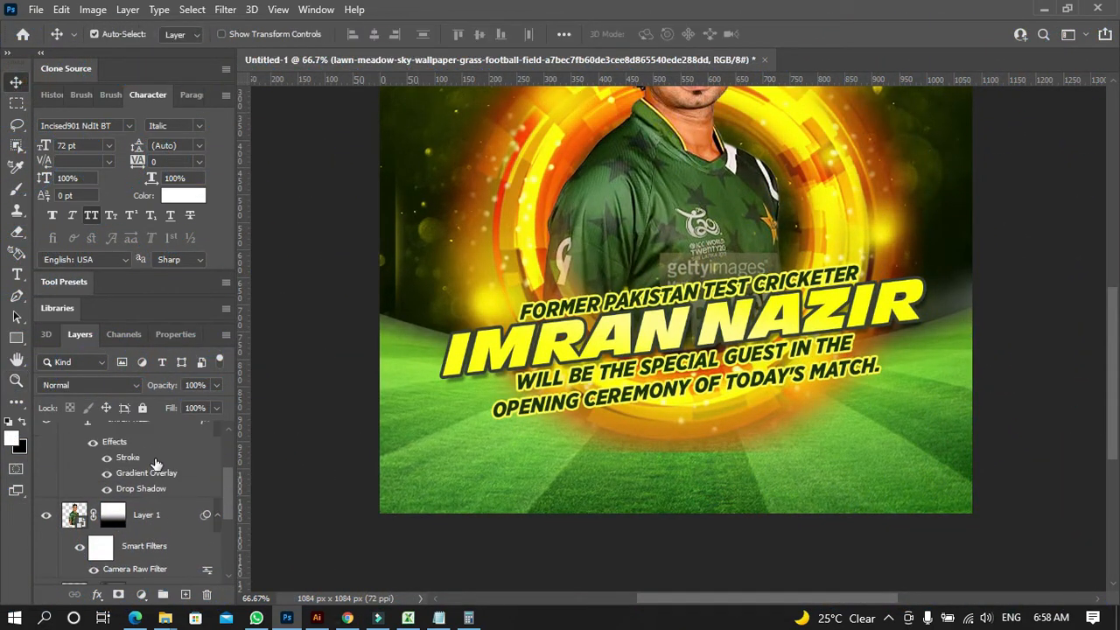
left_click(156, 438)
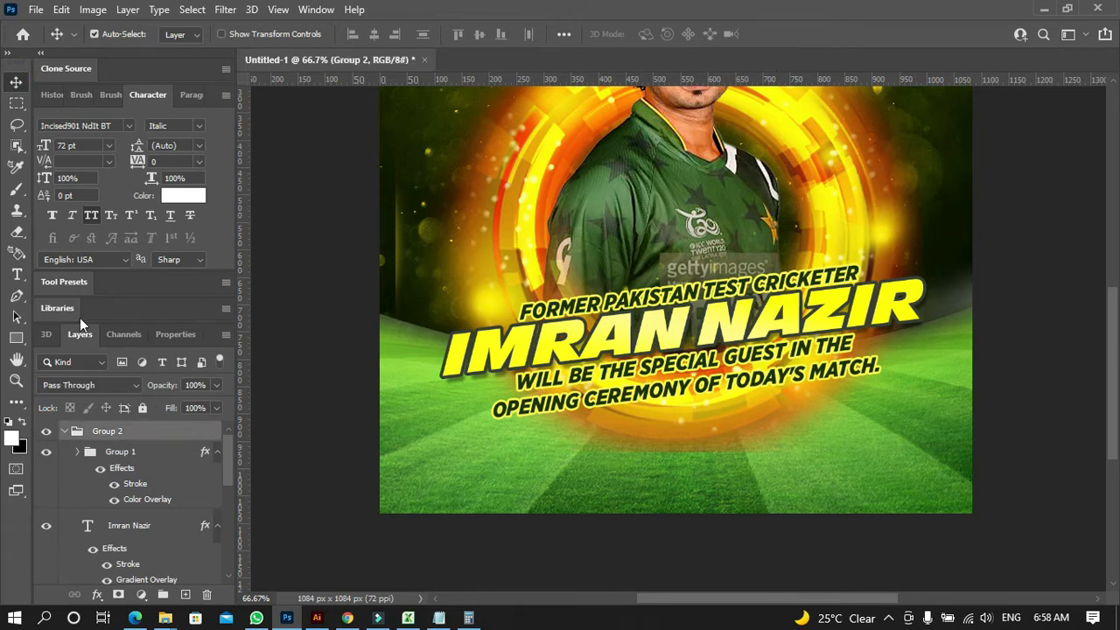
left_click(17, 274)
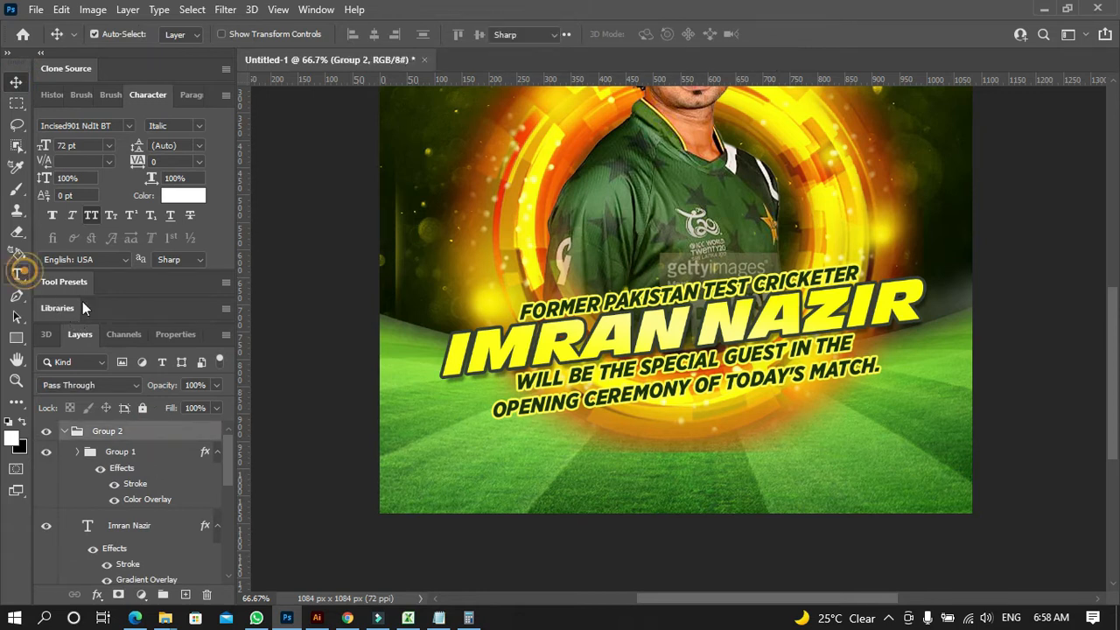
left_click(678, 453)
key("ctrl+v")
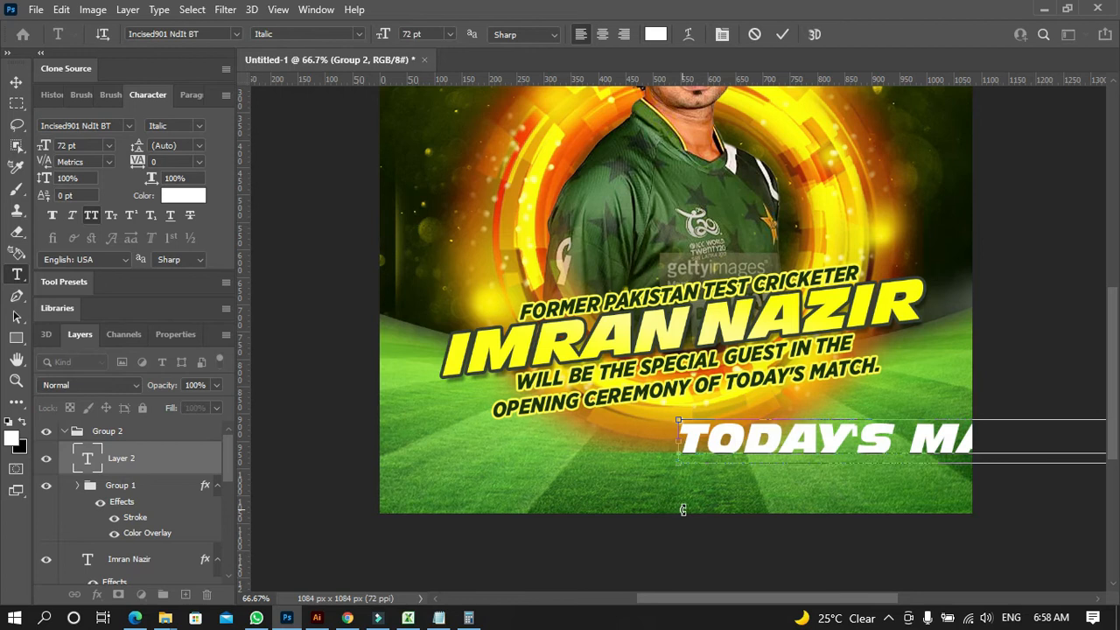
key("ctrl+a")
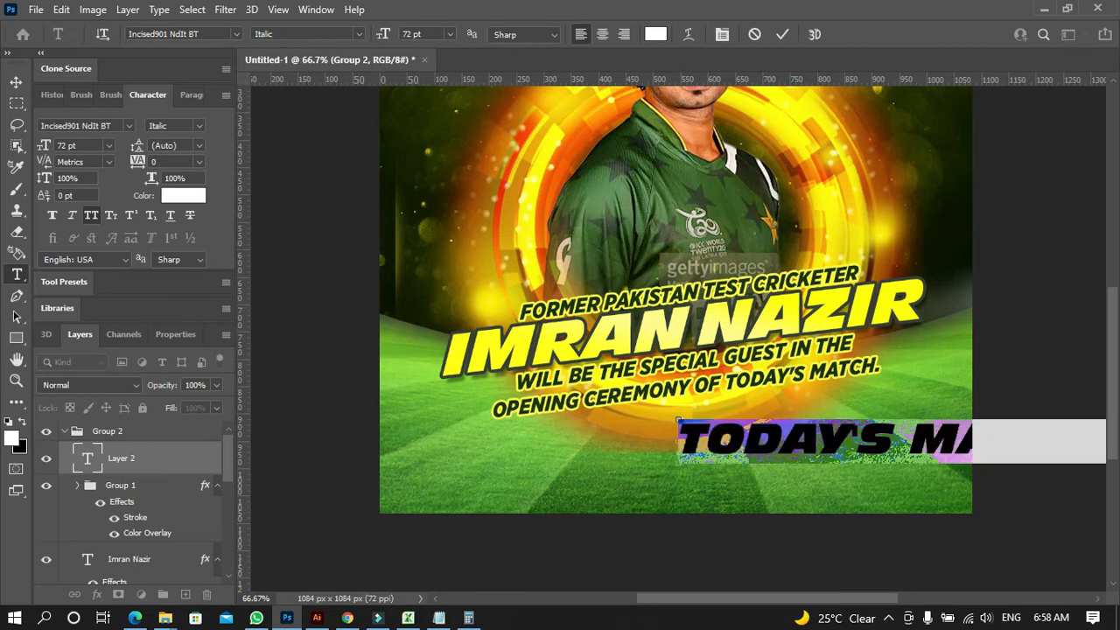
left_click(606, 35)
left_click(16, 81)
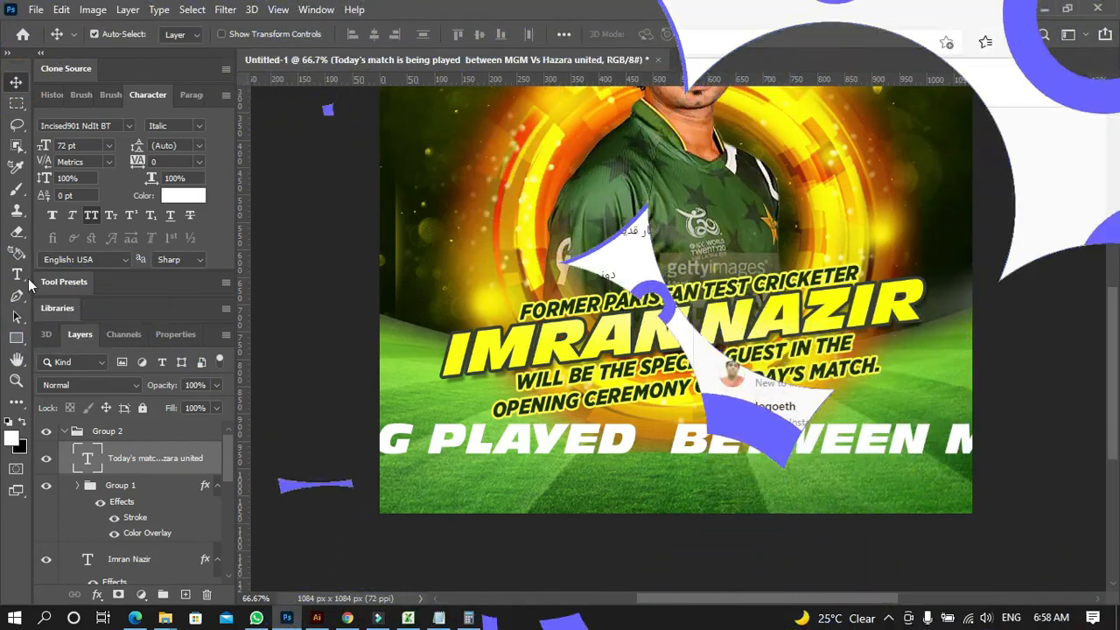
Reduce the match announcement text to 30 pt and break it onto two lines before "MGM"
left_click(16, 275)
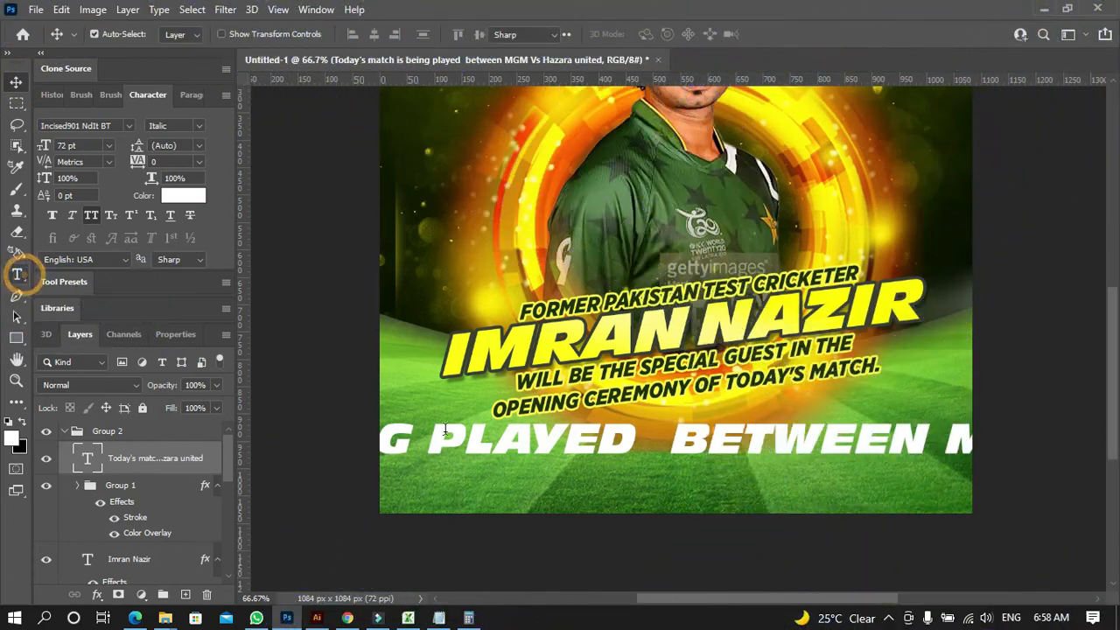
left_click(541, 442)
key("ctrl+a")
left_click(449, 34)
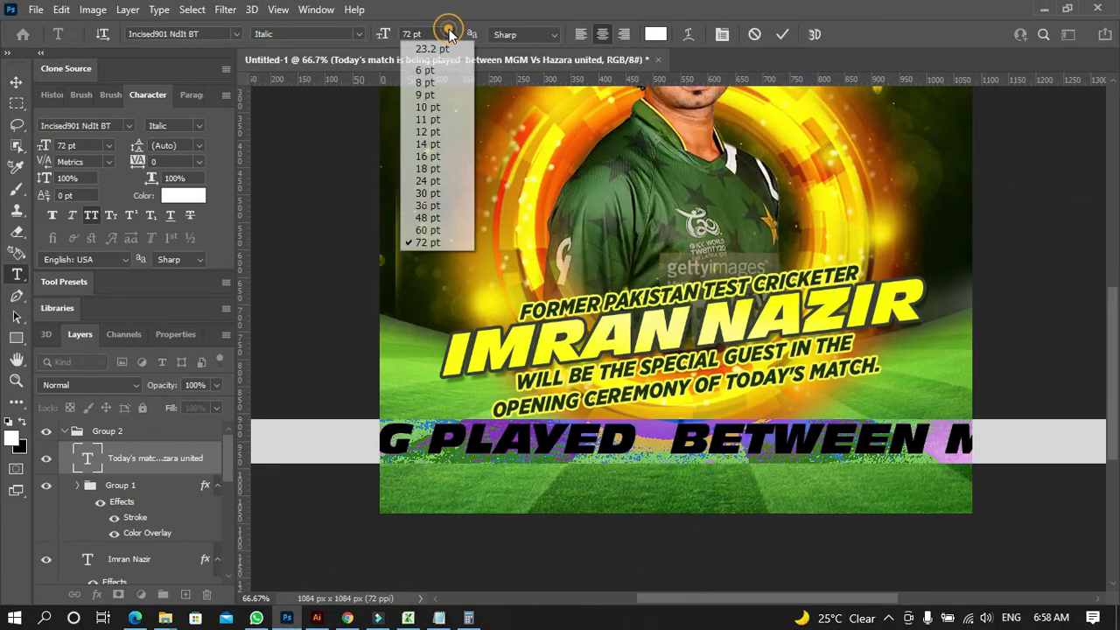
left_click(435, 194)
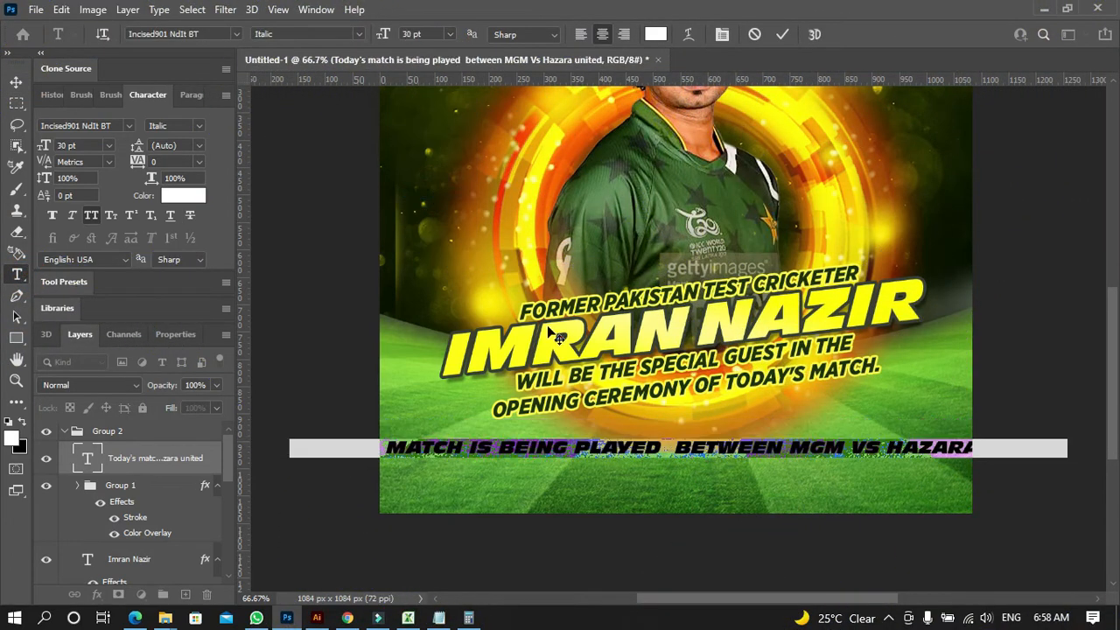
left_click(704, 449)
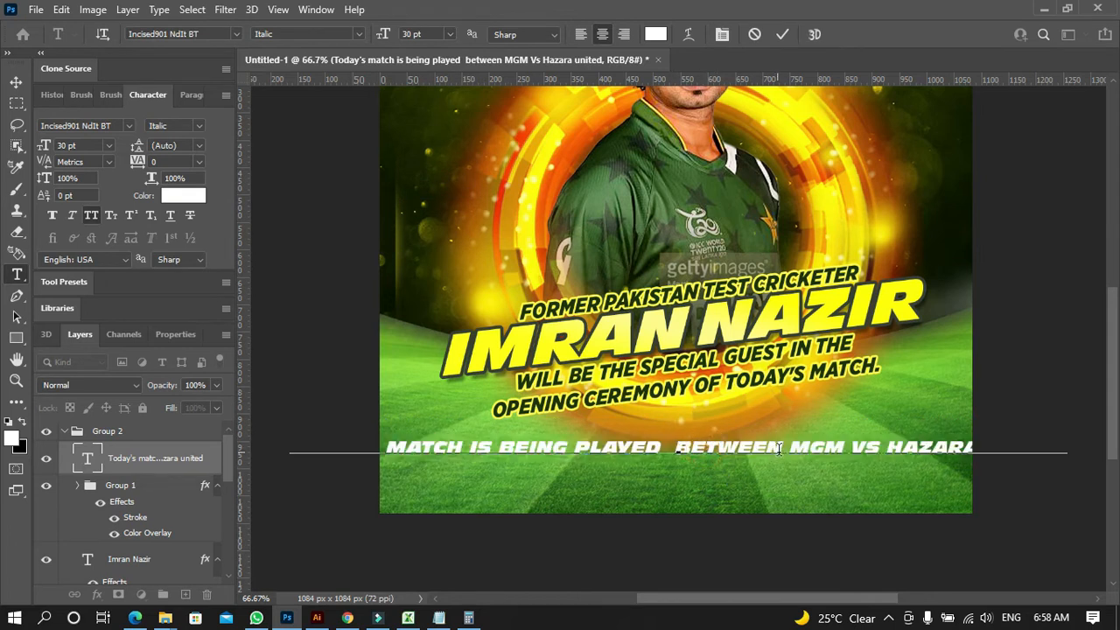
key("Return")
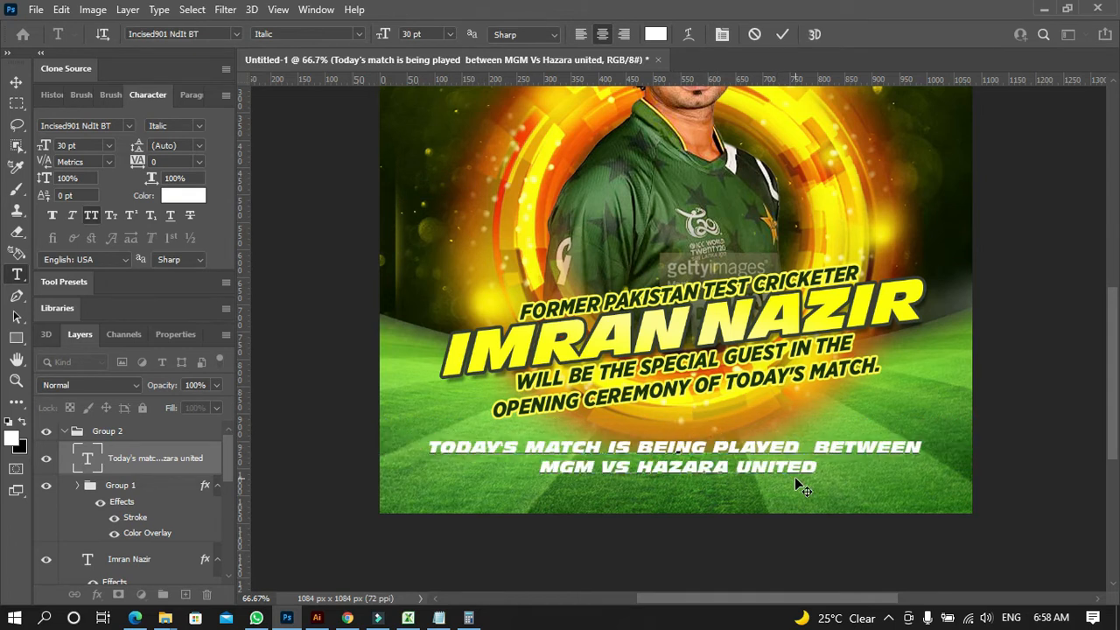
Change the announcement's first line to the Gotham font in the Narrow Ultra Italic style and commit the text
triple_click(635, 440)
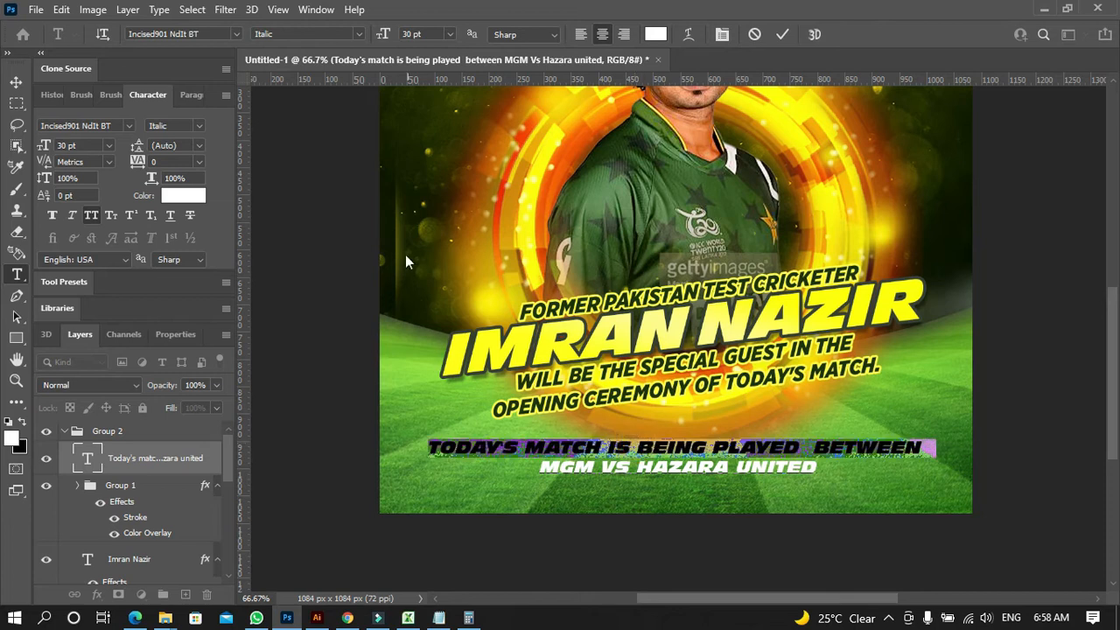
left_click(359, 35)
left_click(237, 35)
left_click(237, 35)
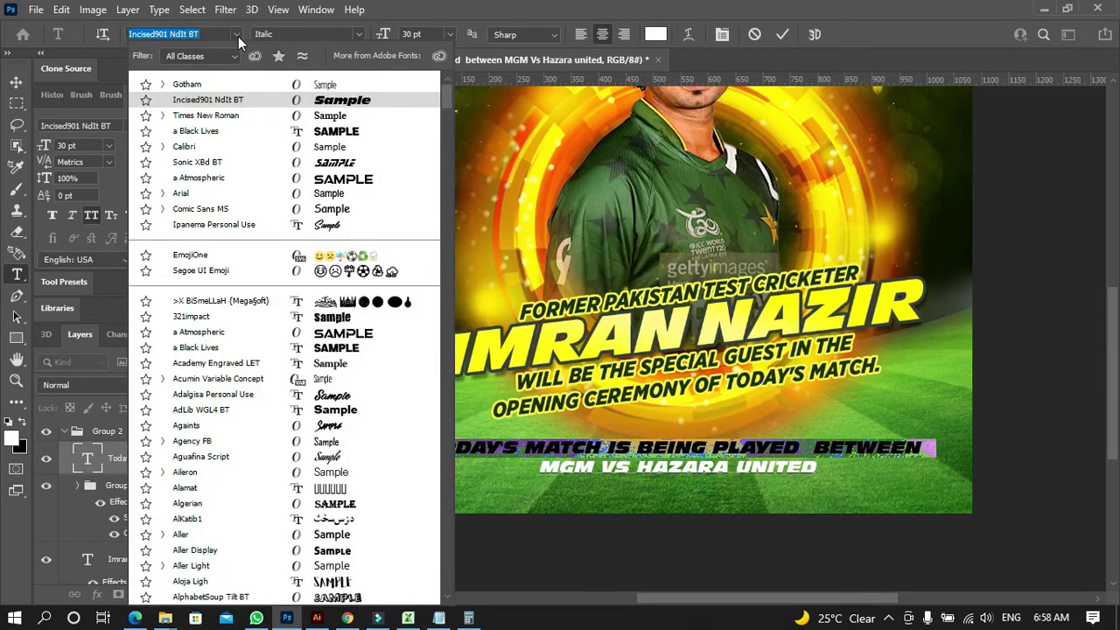
left_click(291, 84)
left_click(359, 37)
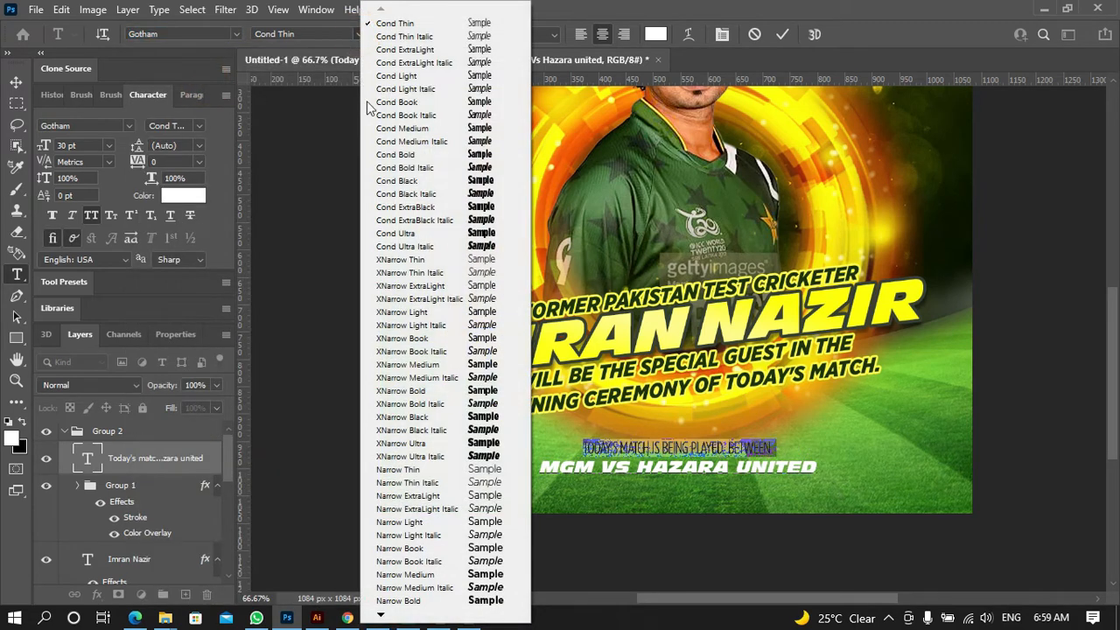
mouse_move(380, 616)
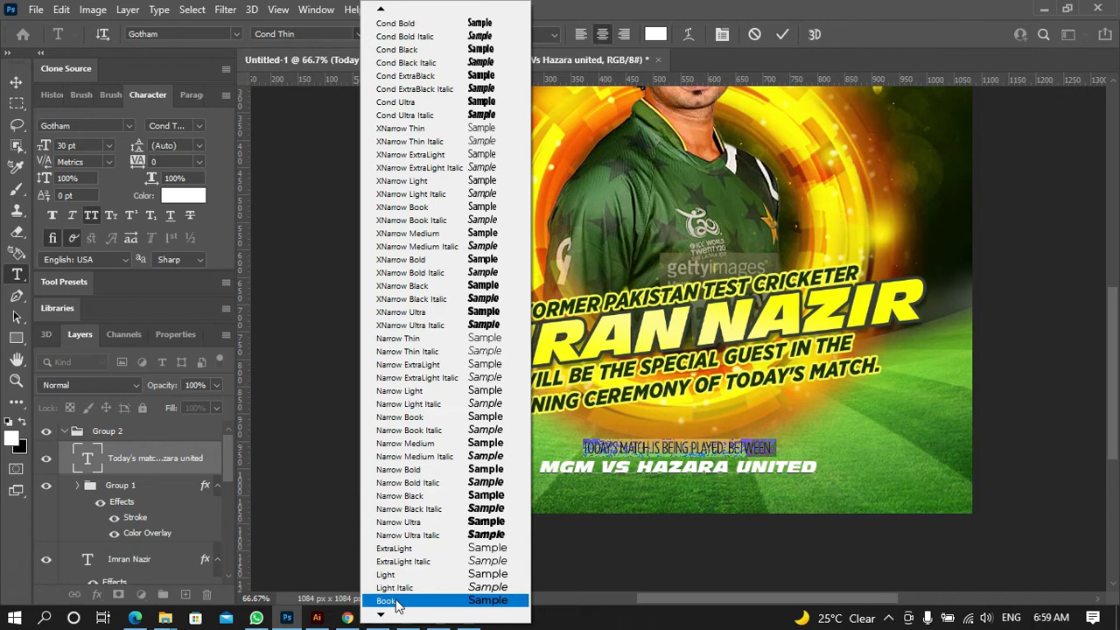
left_click(481, 535)
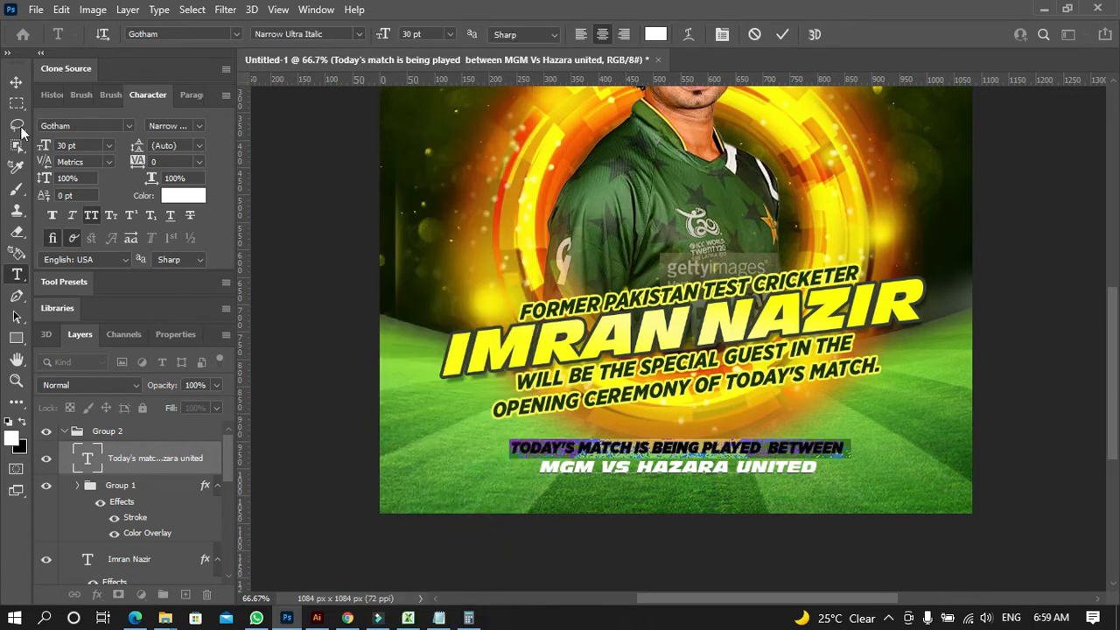
left_click(17, 81)
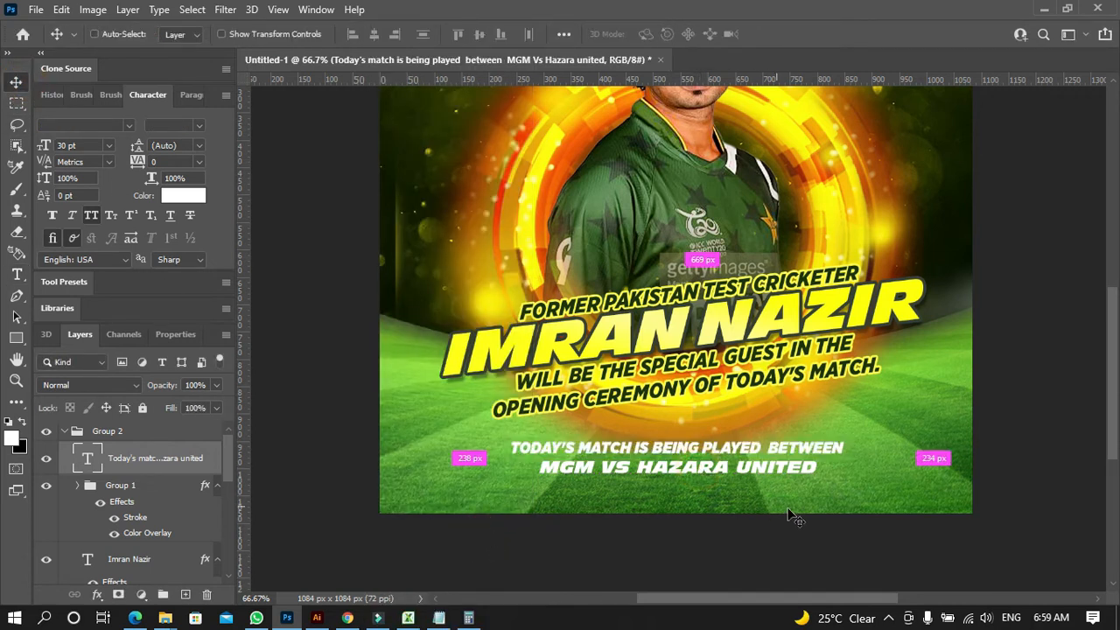
Scale the two-line announcement to 131.68%, nudge it about 18 px down on the grass, and deselect it
key("ctrl+t")
left_click_drag(849, 481, 902, 518)
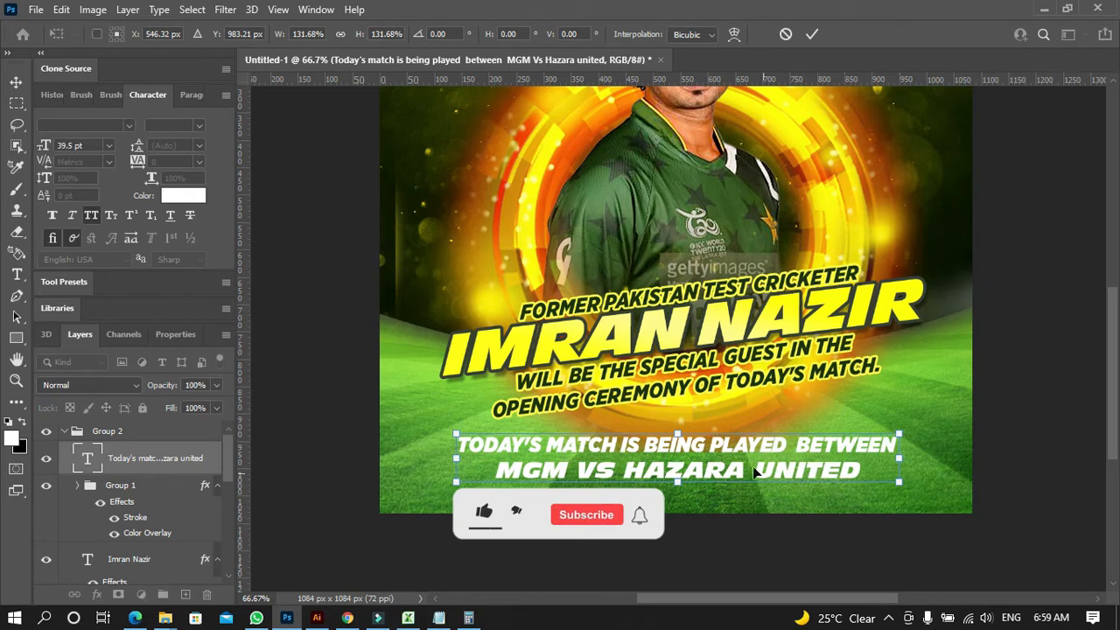
key("Return")
key("Down")
key("Down")
key("Down")
key("Down")
key("Down")
key("Down")
key("Down")
key("Down")
key("Down")
key("Down")
key("Down")
key("Down")
key("Down")
key("Down")
key("Down")
key("Down")
key("Down")
key("Down")
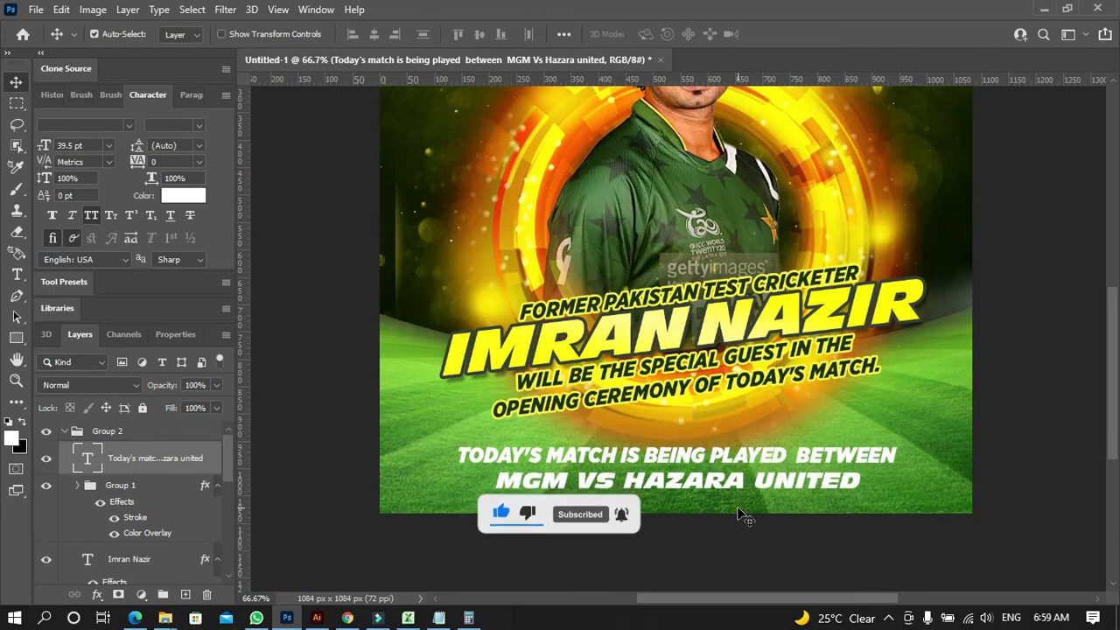
left_click(326, 470)
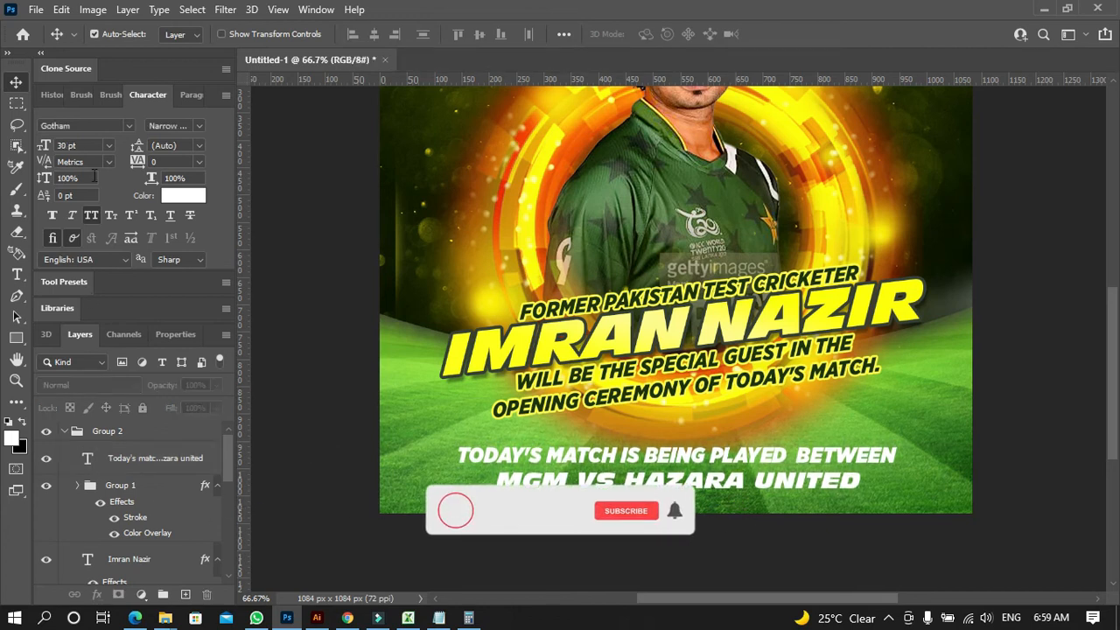
Collapse the Clone Source and Character settings so the layer list has more room
left_click(117, 68)
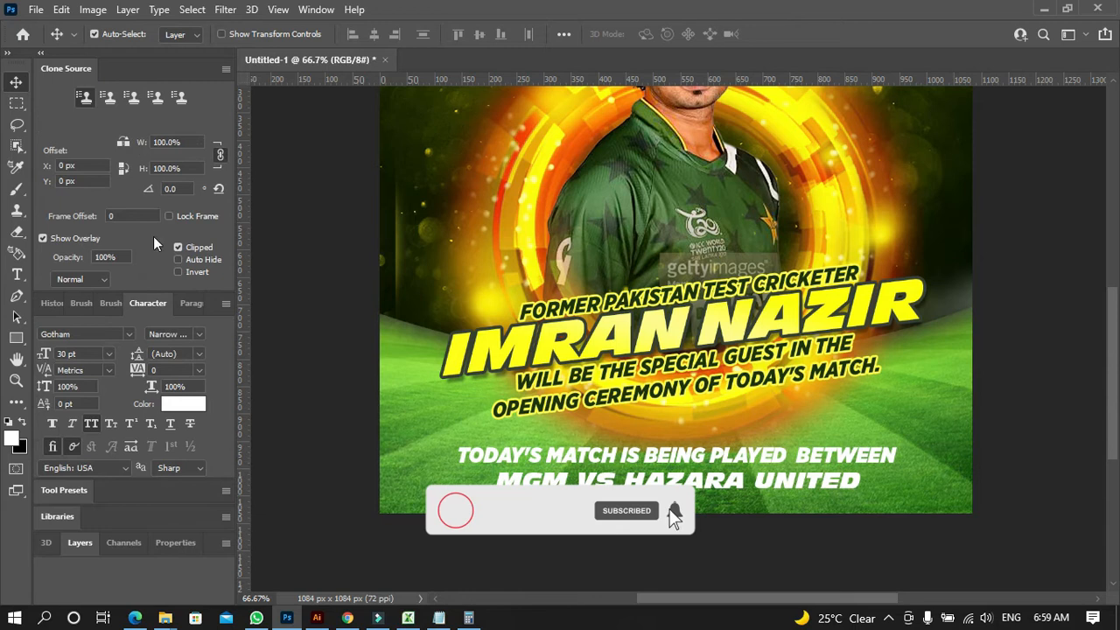
left_click(147, 303)
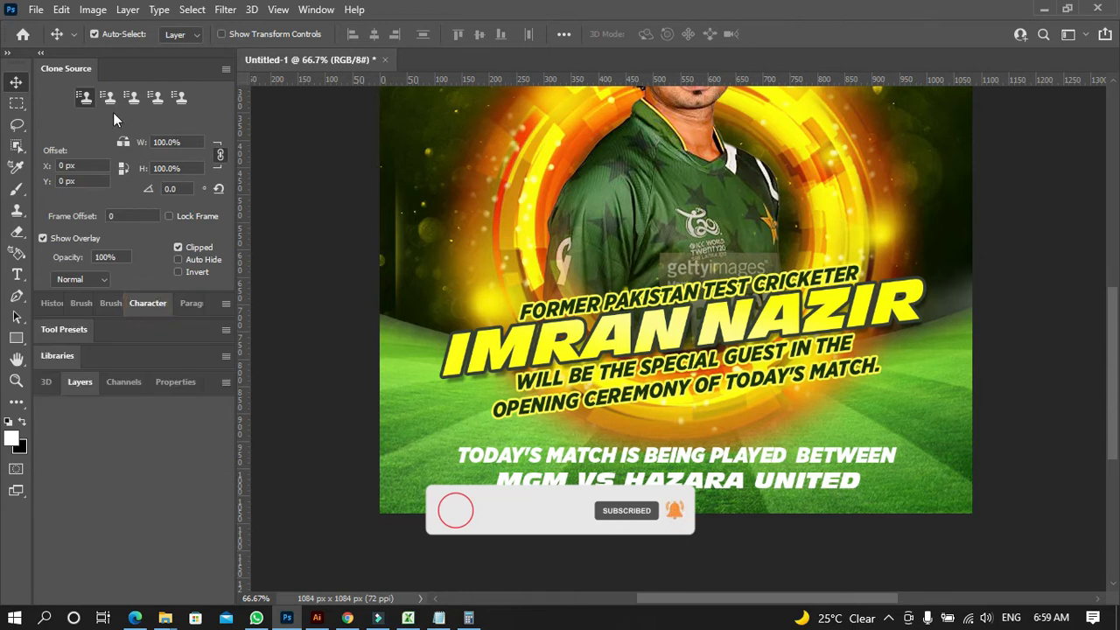
left_click(113, 69)
left_click(124, 173)
left_click(77, 175)
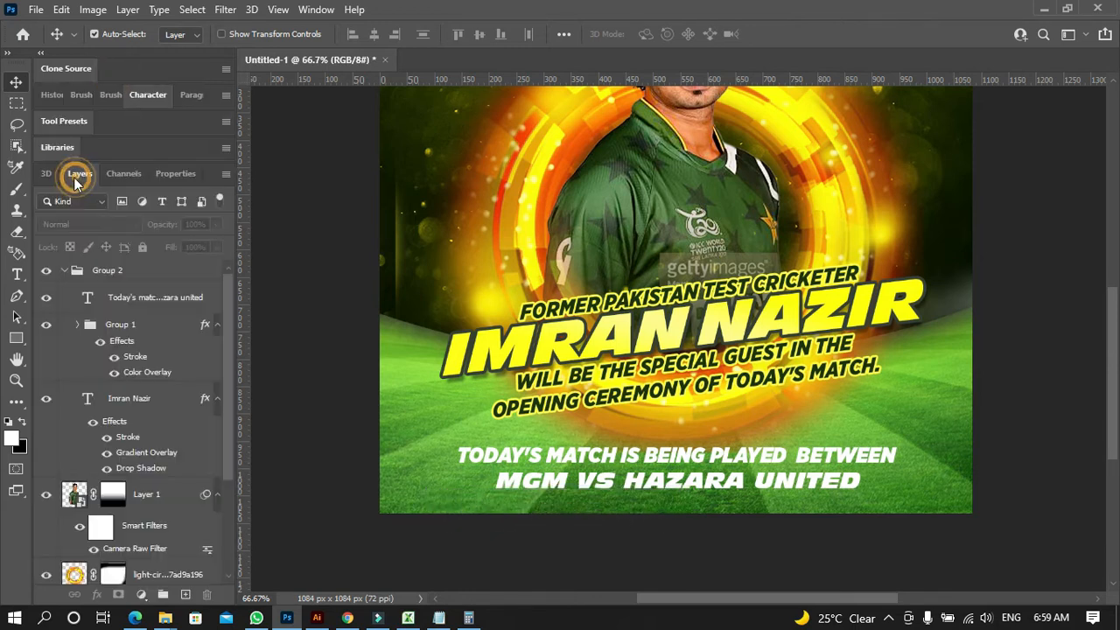
Place the embedded universe-euclidean-vector-wallpaper-blue-moon-background image from the Cricket element folder above the grass layer, aligning its lower edge with the poster's
scroll(132, 420, "down", 3)
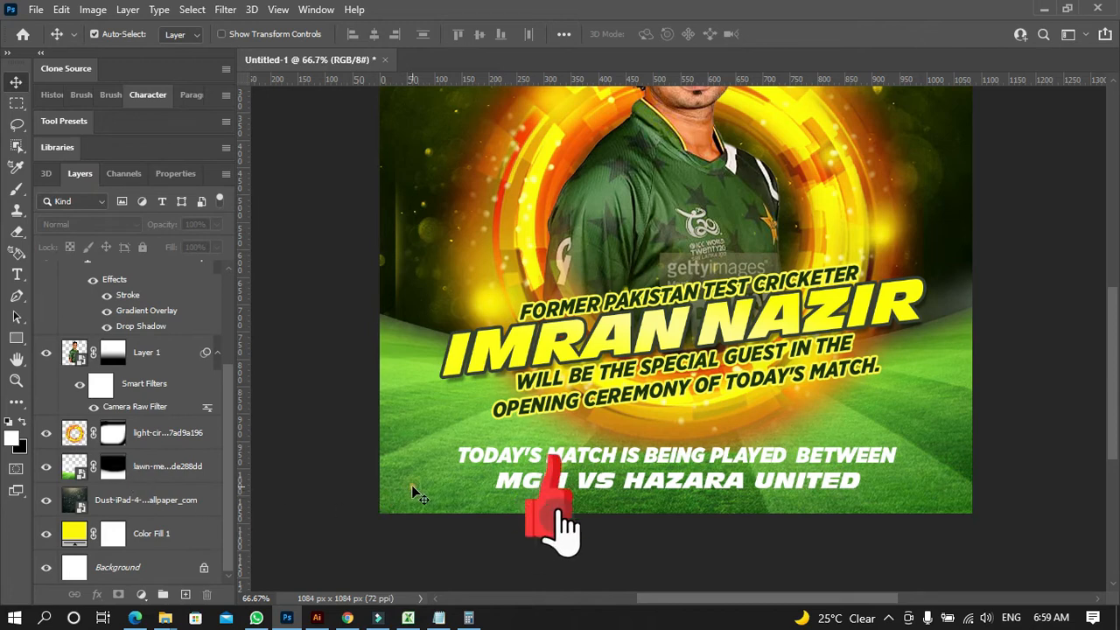
left_click(415, 492)
left_click(36, 9)
left_click(78, 350)
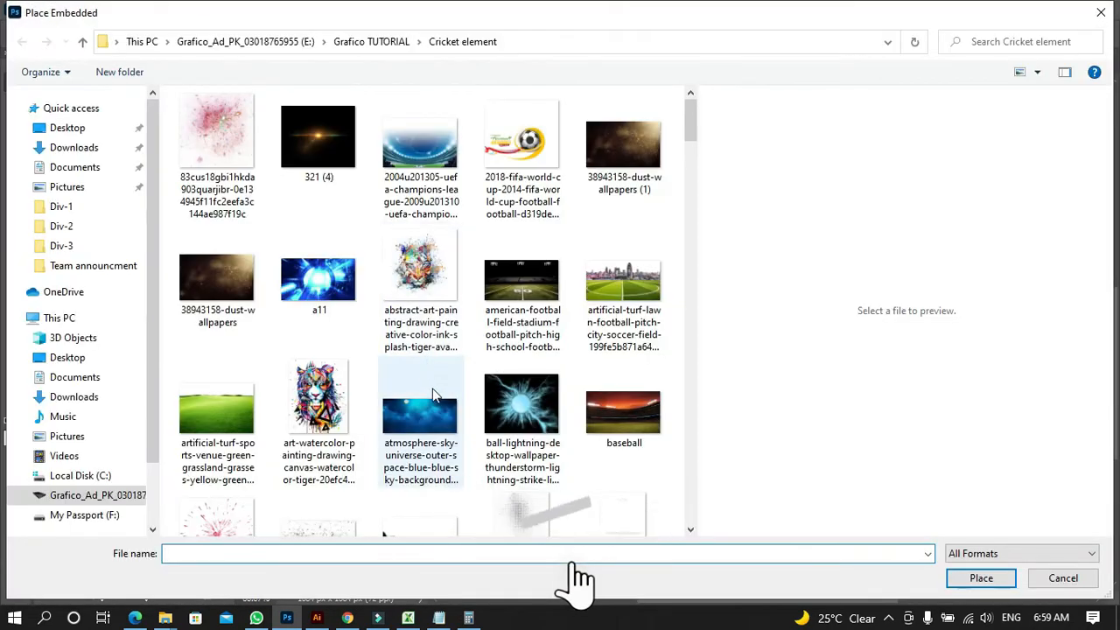
left_click(432, 390)
scroll(524, 407, "down", 10)
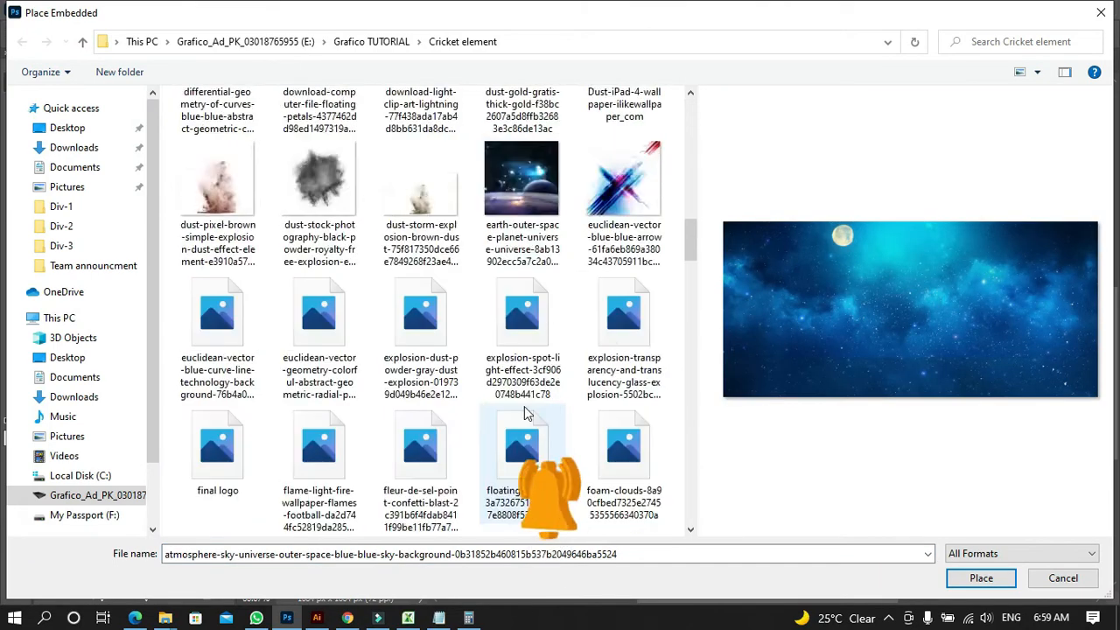
scroll(524, 406, "down", 15)
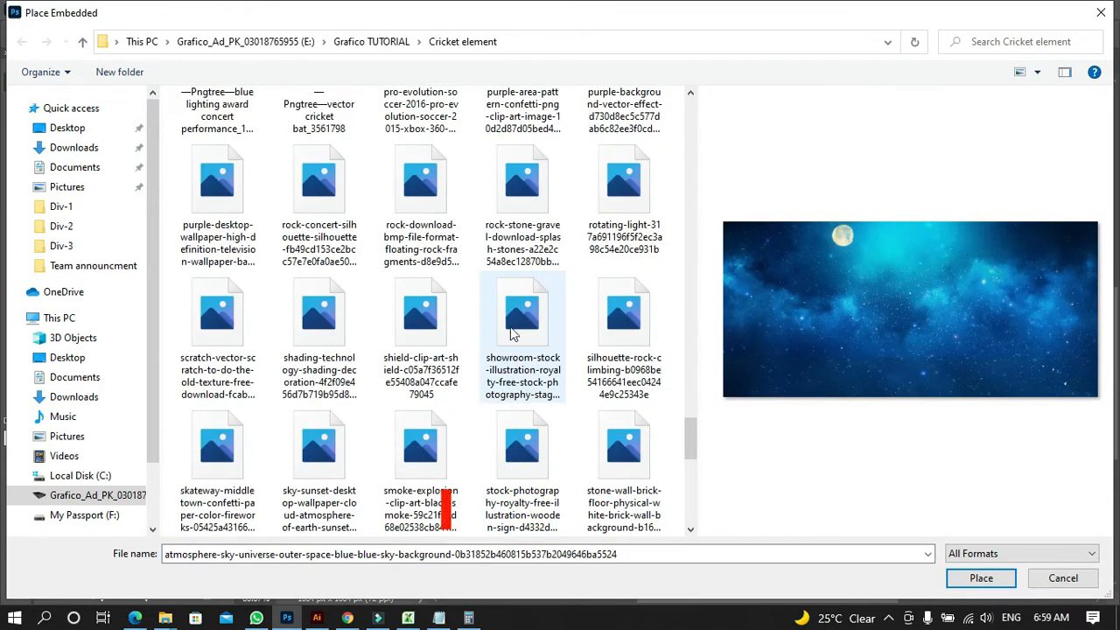
left_click(513, 334)
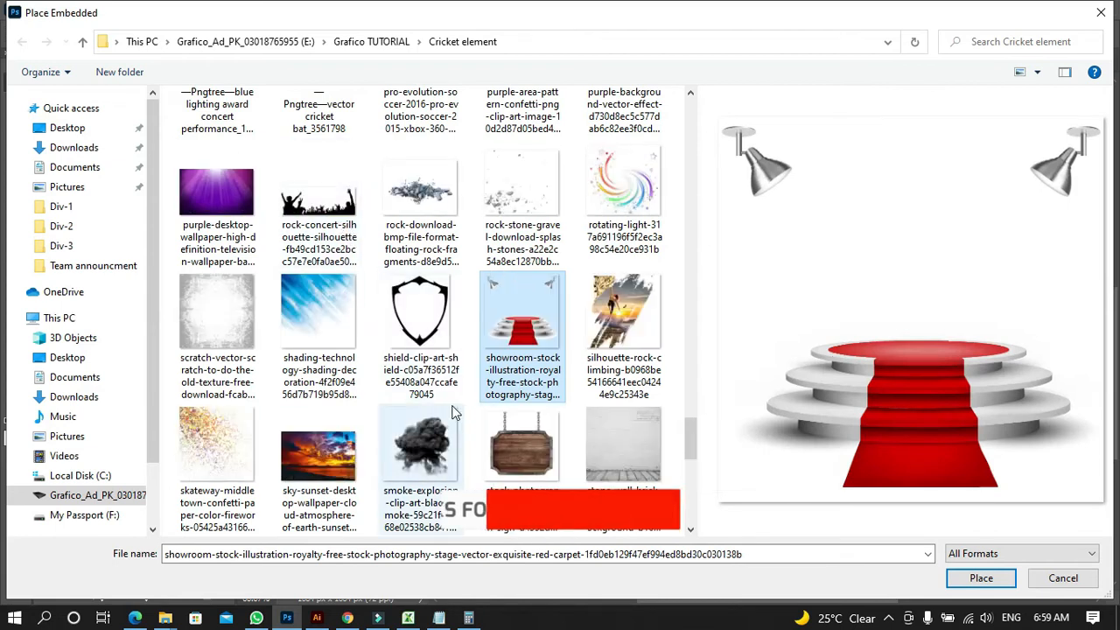
left_click(446, 459)
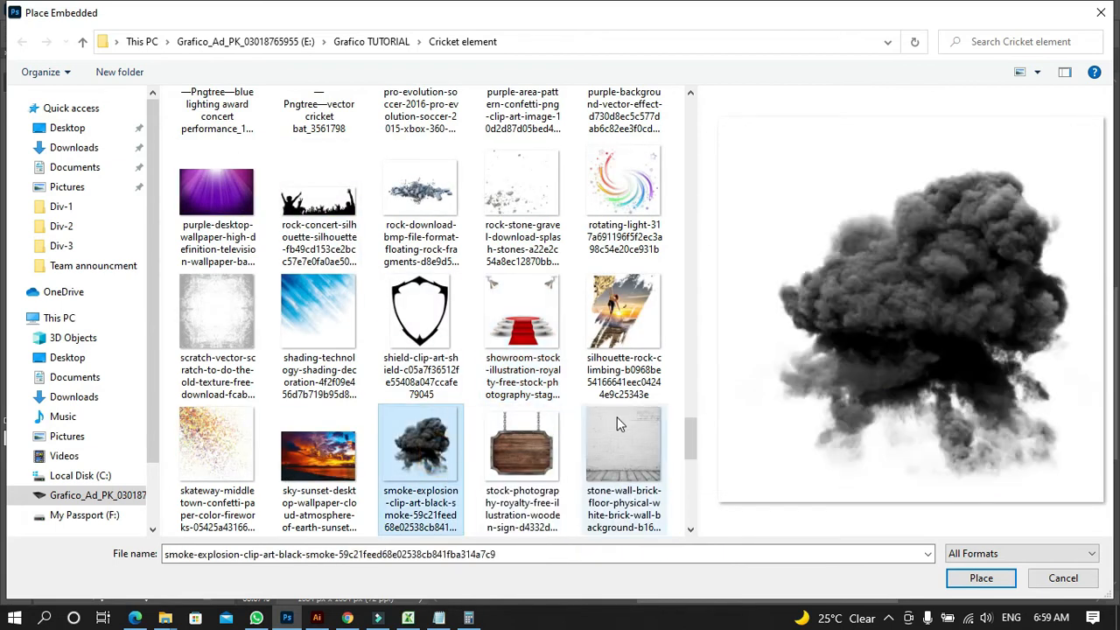
scroll(578, 419, "up", 2)
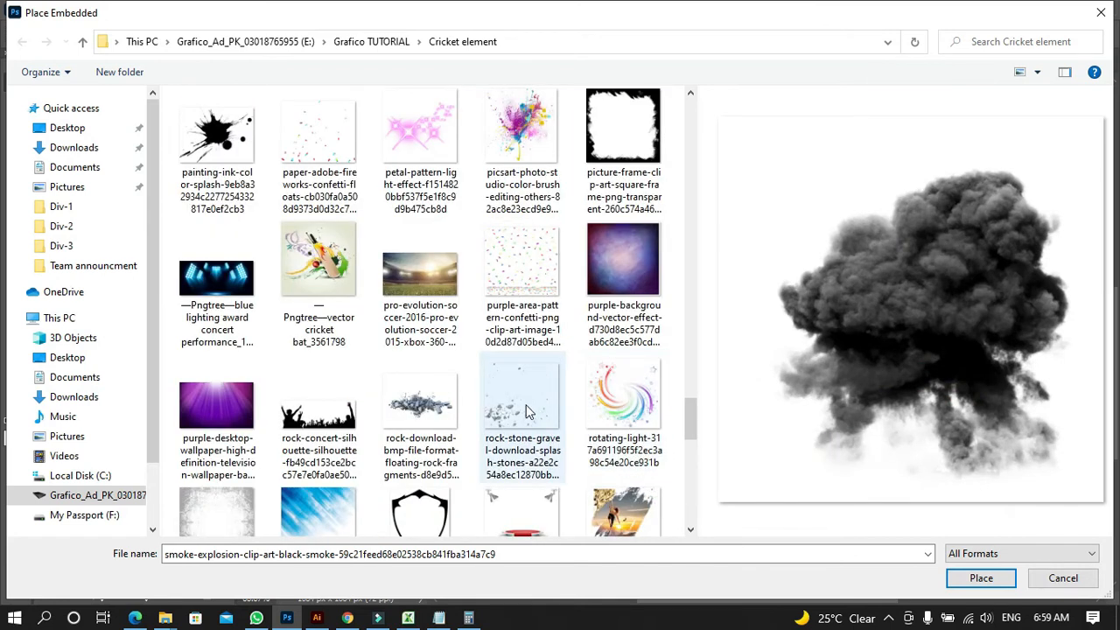
scroll(521, 404, "down", 3)
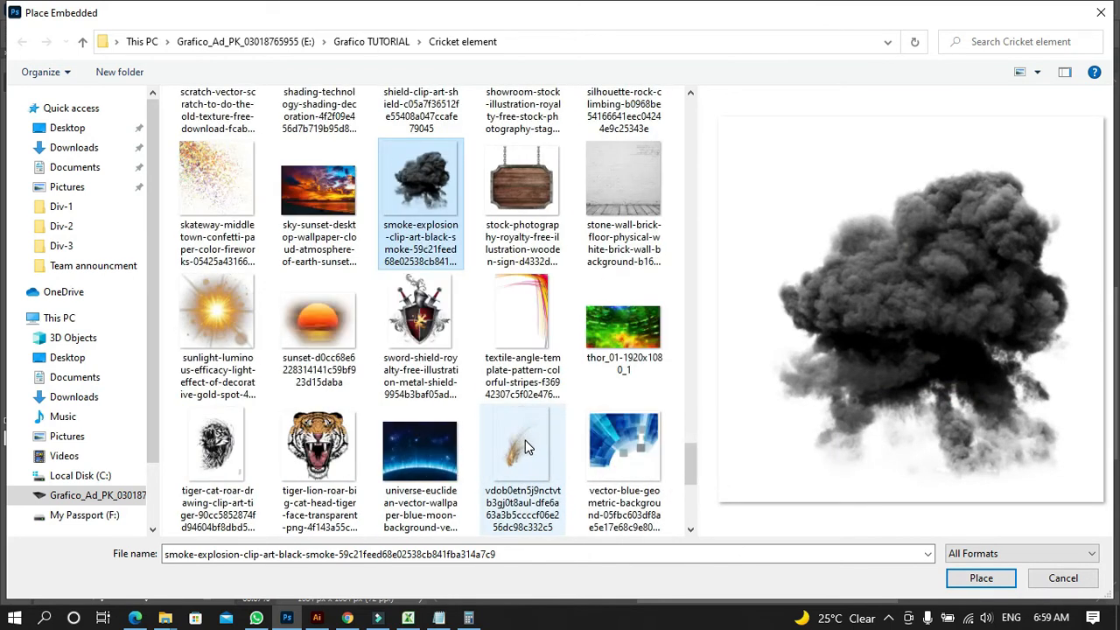
scroll(525, 441, "down", 2)
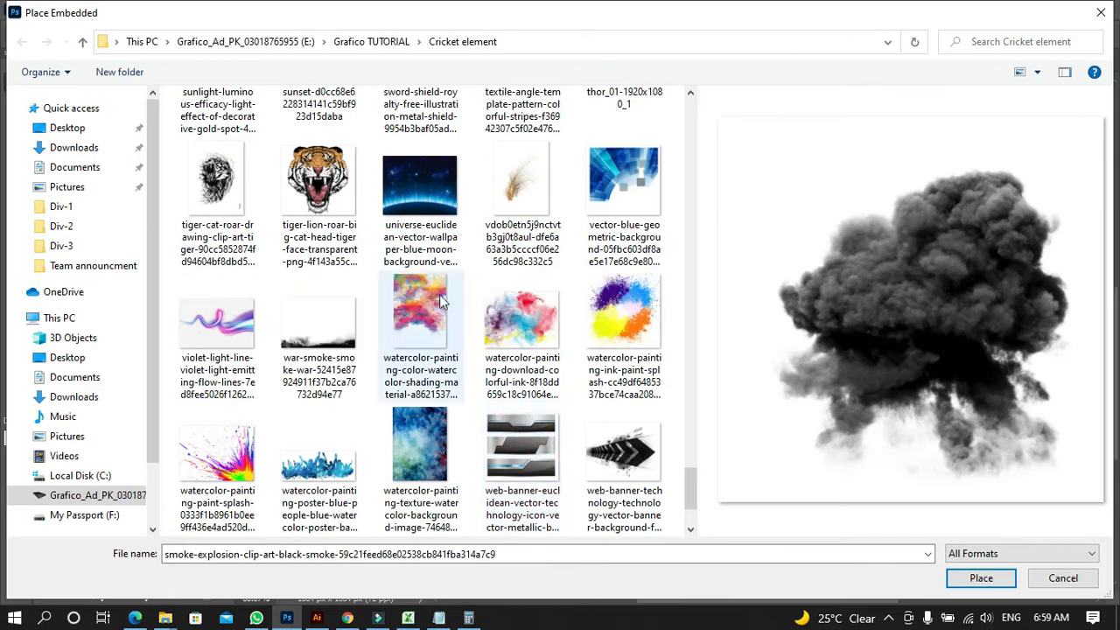
left_click(424, 208)
left_click(978, 576)
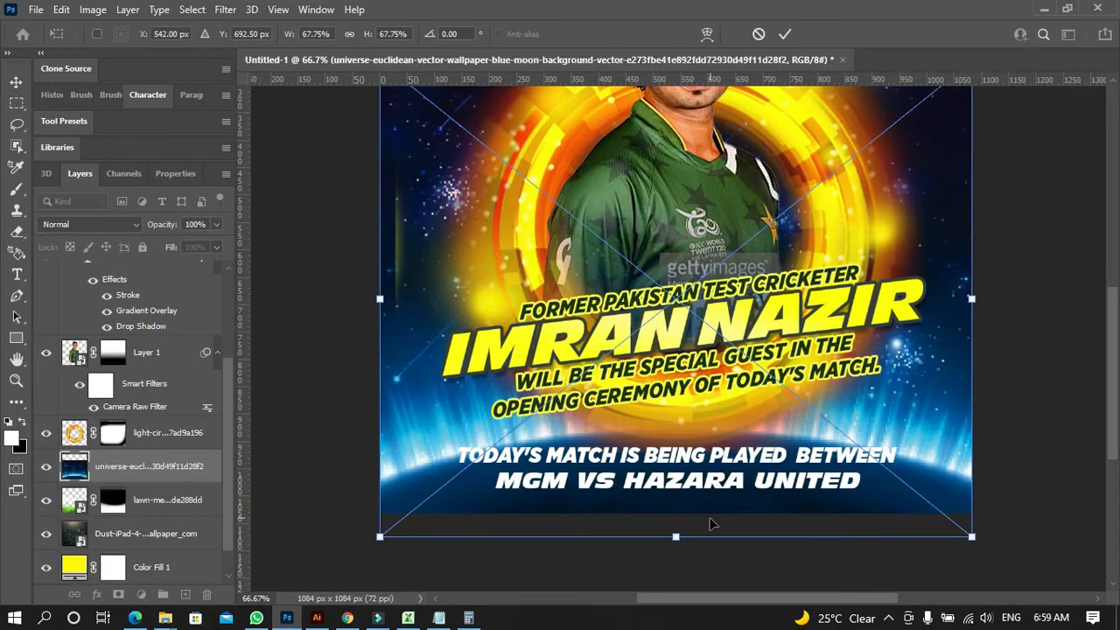
left_click_drag(700, 517, 702, 495)
key("ctrl+minus")
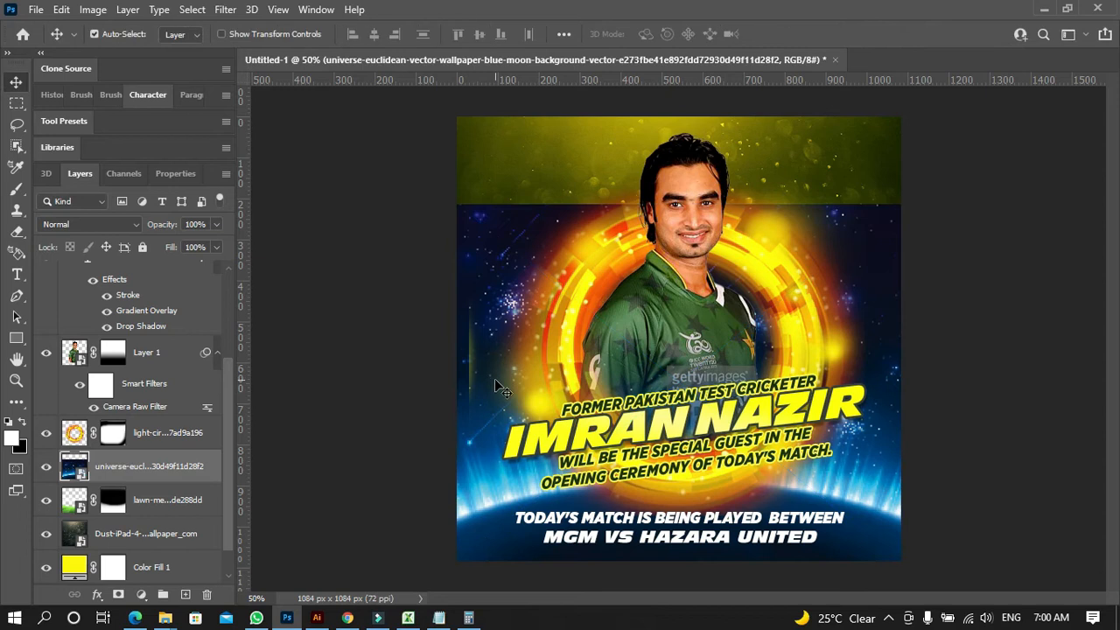
key("ctrl+t")
left_click_drag(876, 477, 876, 504)
key("ctrl+z")
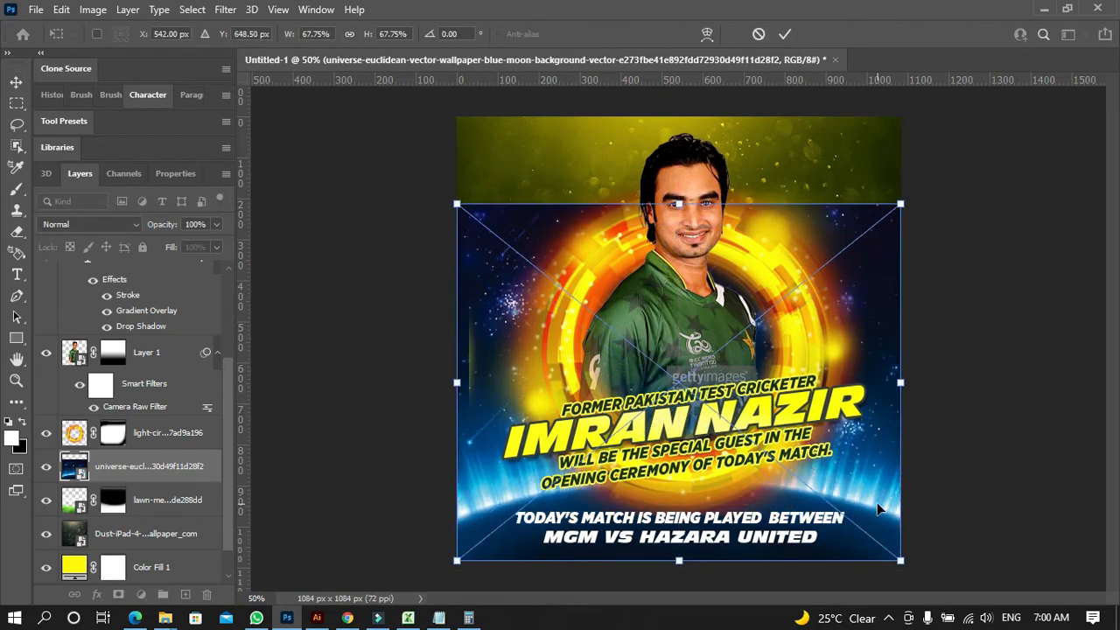
key("Return")
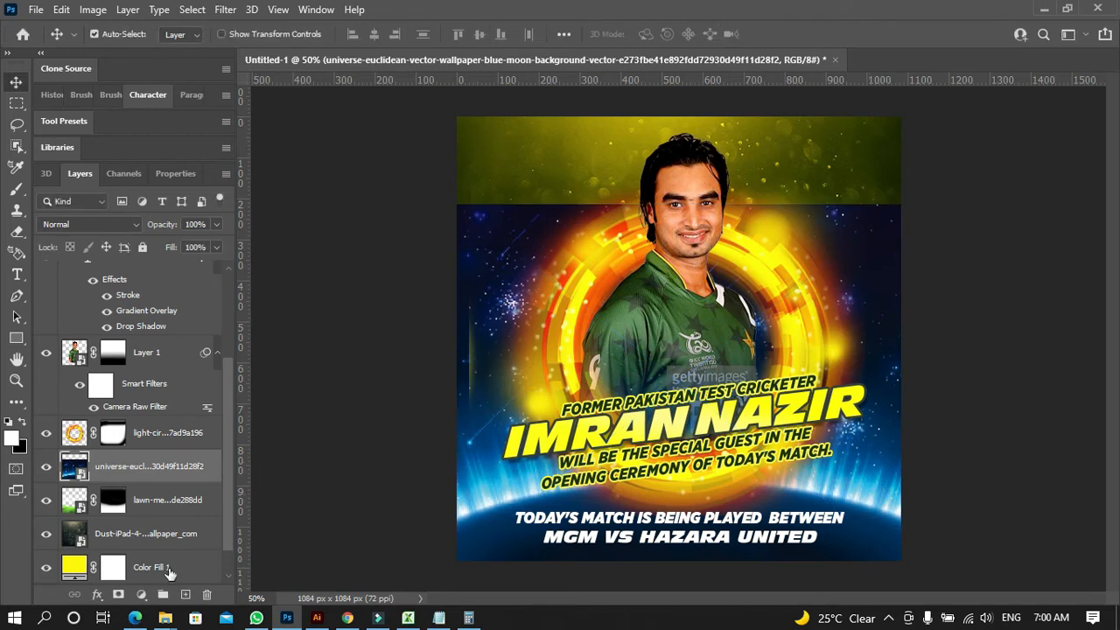
Add a layer mask to the blue universe image and paint its upper part away in black with an 800 px soft brush
left_click(118, 595)
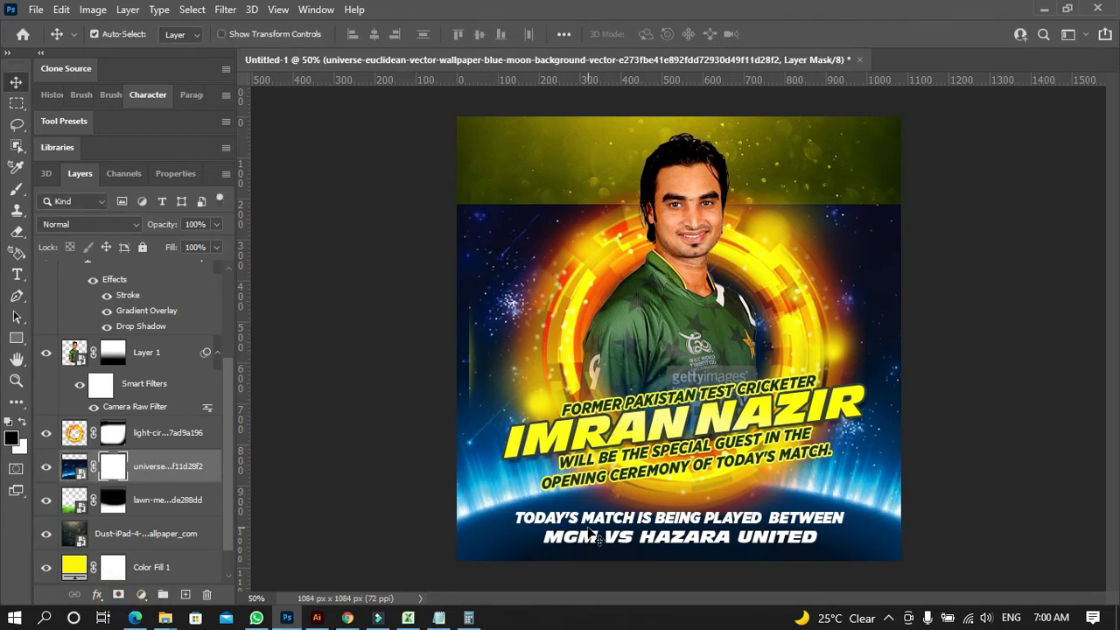
key("b")
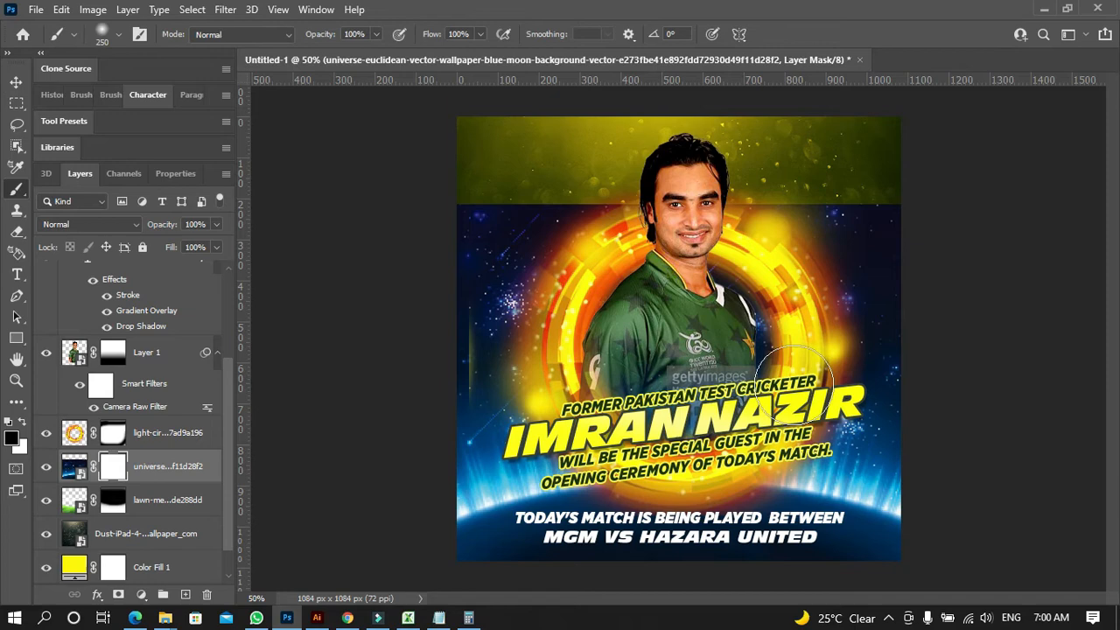
key("bracketright")
key("bracketright")
key("bracketright")
key("bracketright")
key("bracketright")
mouse_move(962, 250)
left_mouse_down()
mouse_move(975, 251)
mouse_move(369, 279)
left_mouse_up()
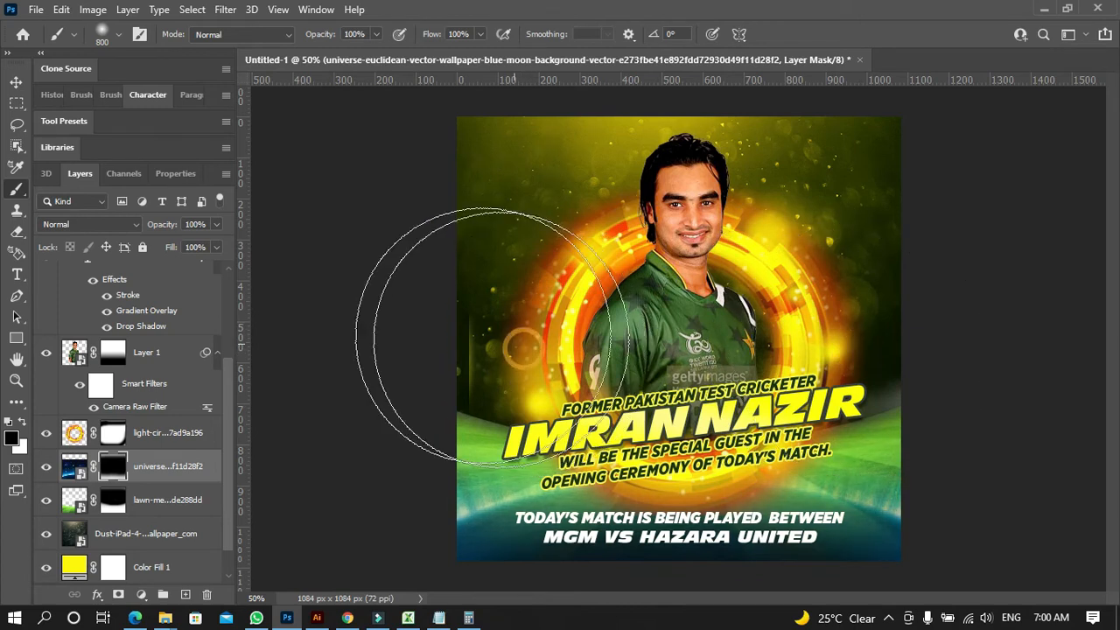
Add a black (#000000) Color Overlay to the two-line match announcement text layer
left_click(16, 81)
left_click(331, 423)
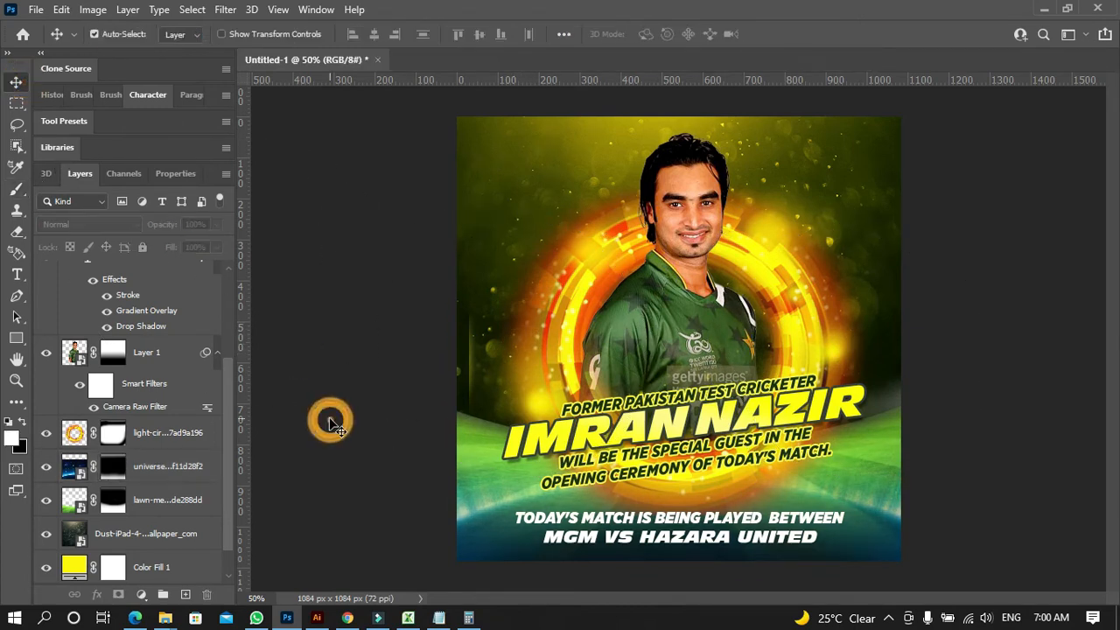
left_click(586, 547)
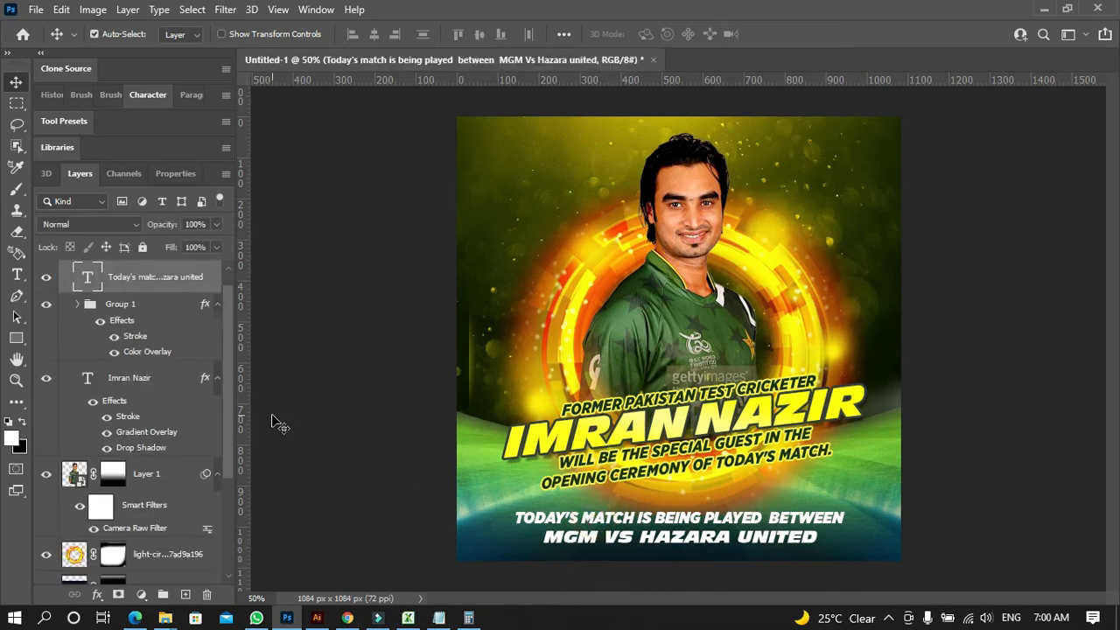
left_click(97, 596)
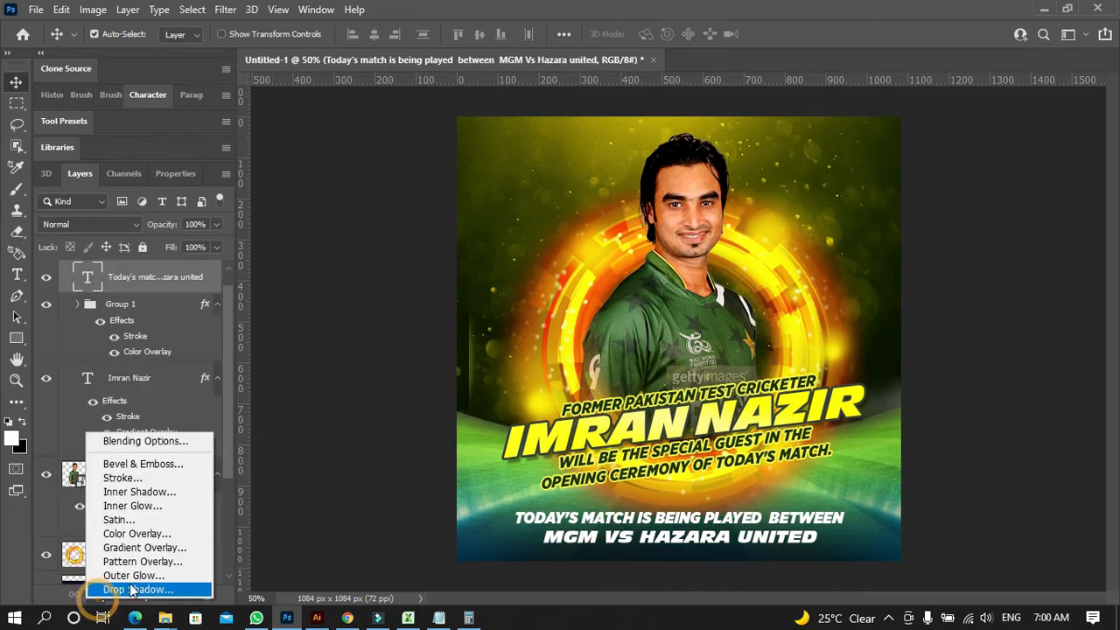
left_click(151, 534)
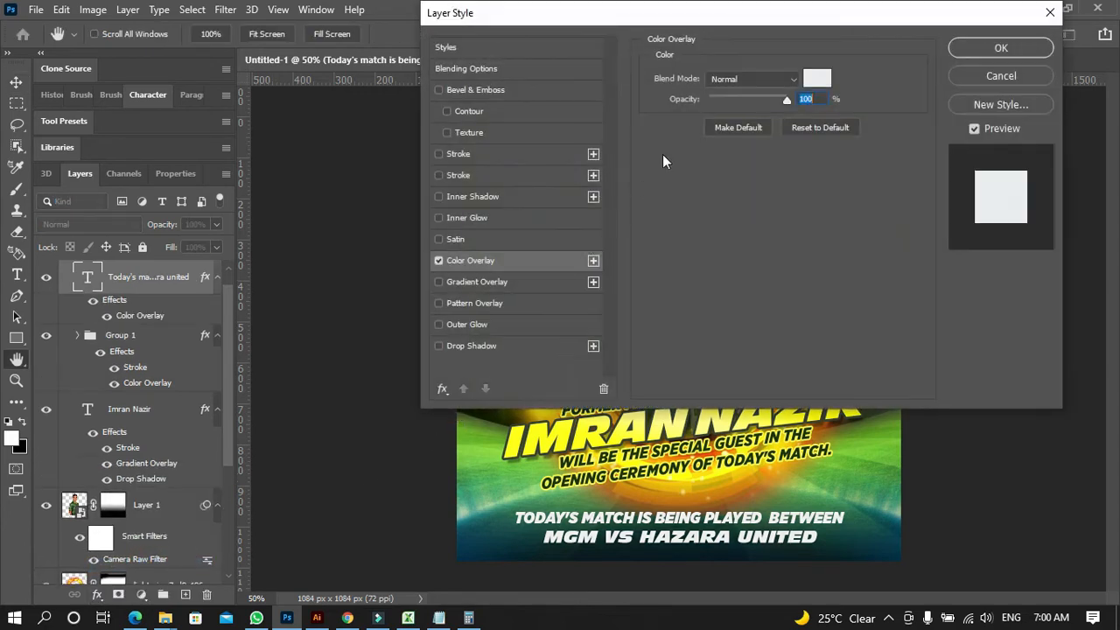
left_click(814, 80)
left_click_drag(820, 397, 894, 484)
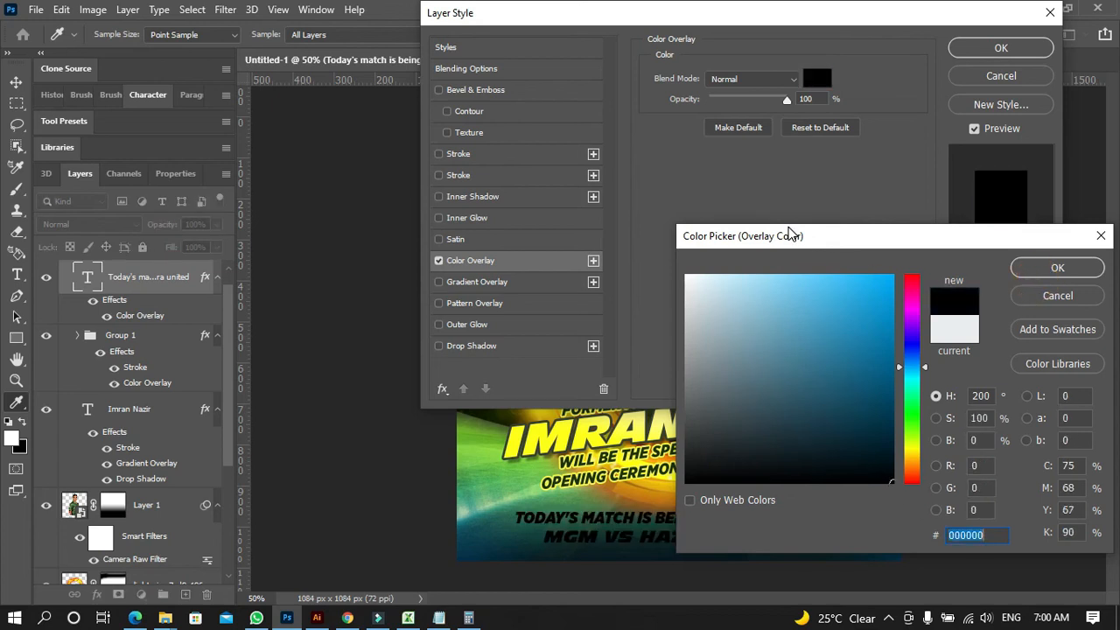
left_click(1034, 268)
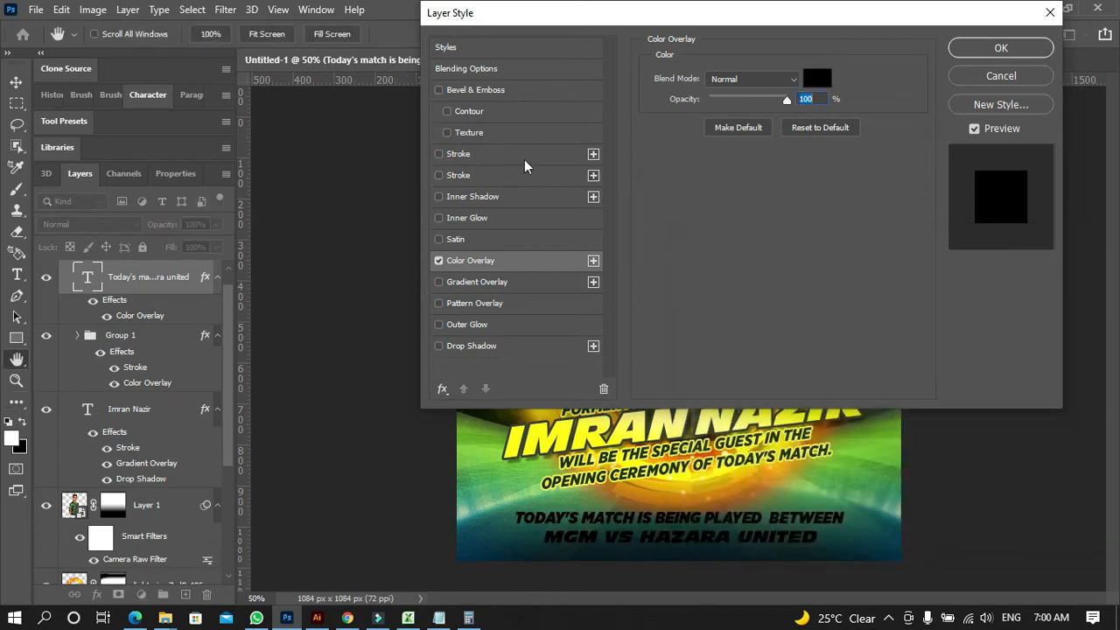
Add a 4 px outside stroke to the announcement text, coloured with the yellow sampled from the guest name
left_click(478, 154)
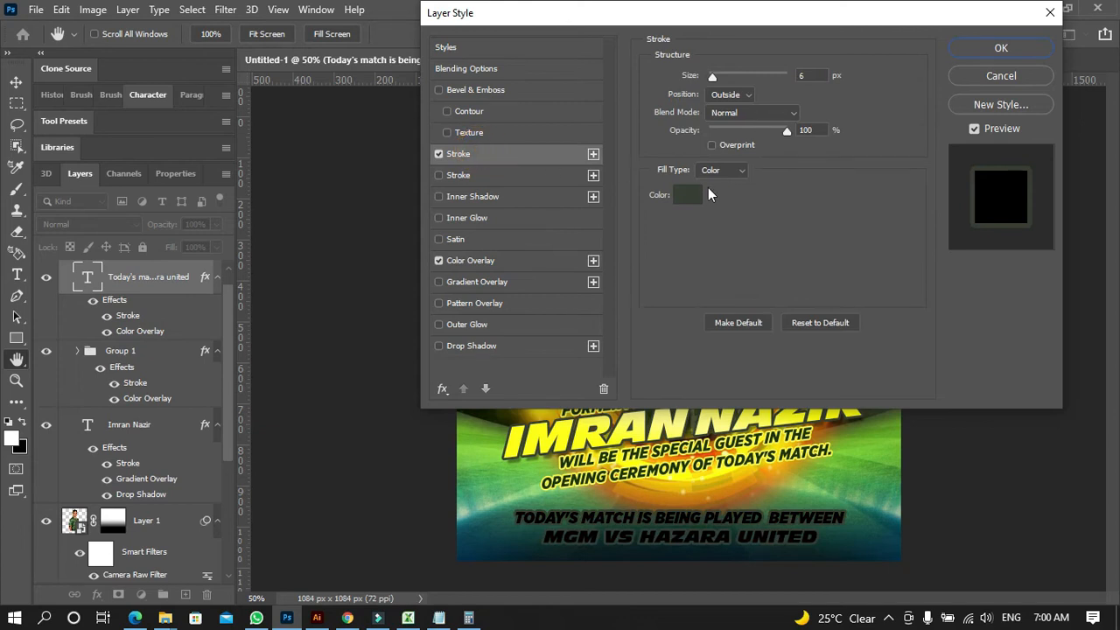
left_click(686, 195)
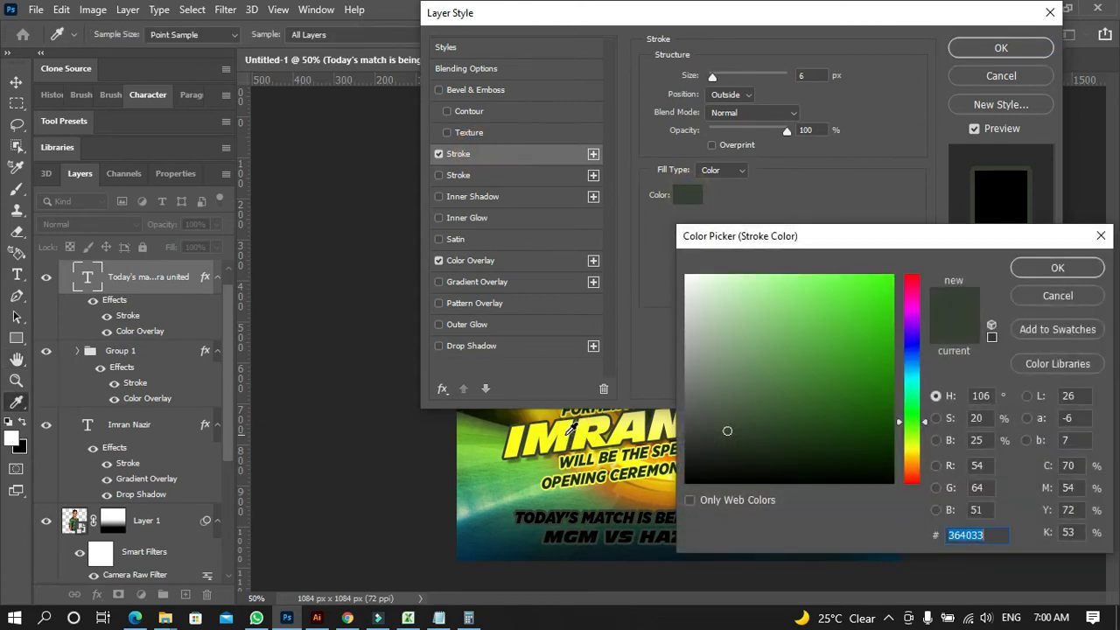
left_click(571, 427)
left_click(1042, 273)
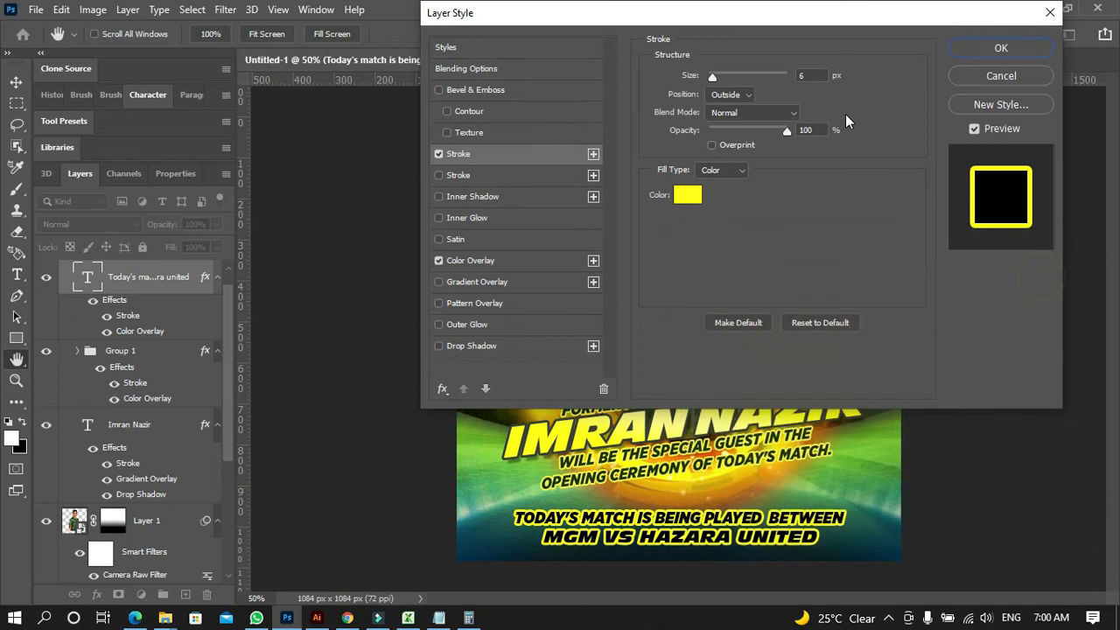
left_click(819, 75)
key("Down")
key("Down")
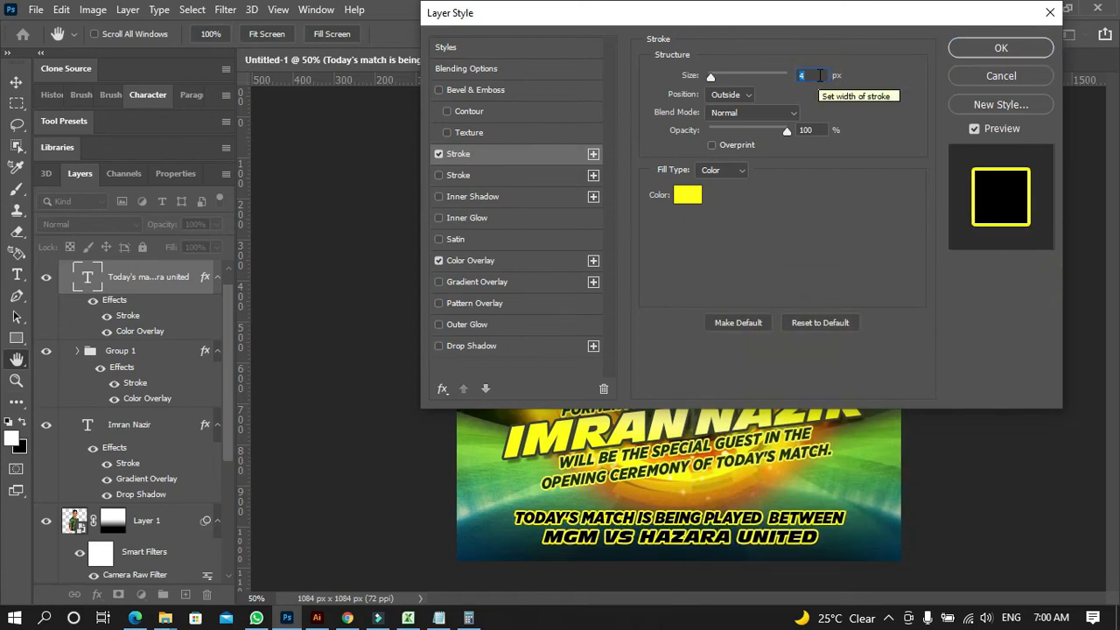
Add a drop shadow to the announcement text and reduce its stroke size to 3 px
left_click(496, 348)
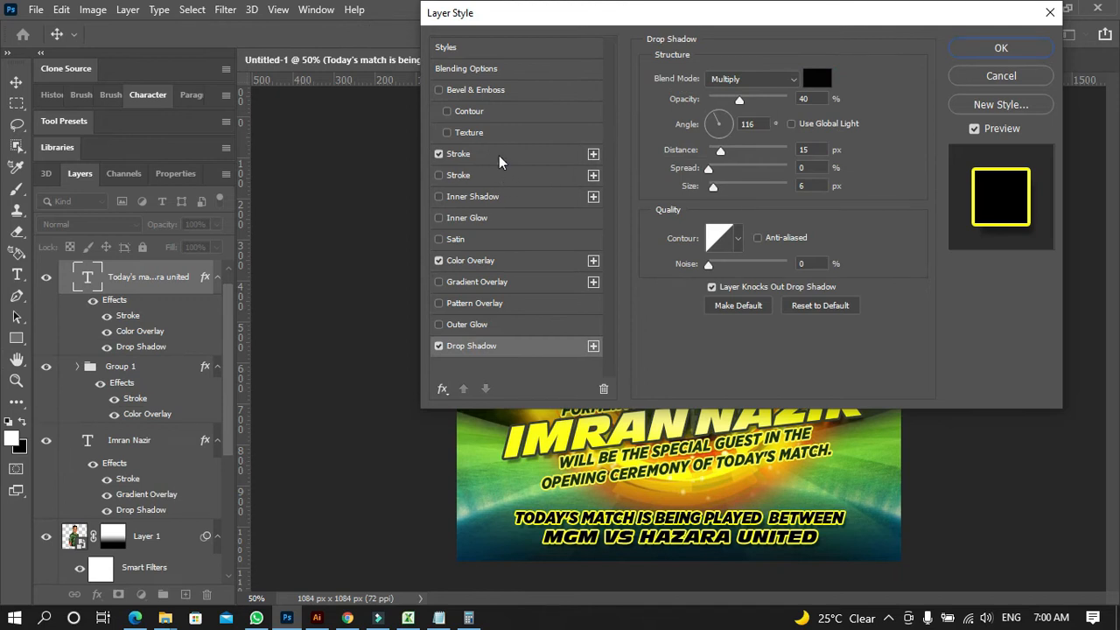
left_click(501, 155)
left_click(803, 76)
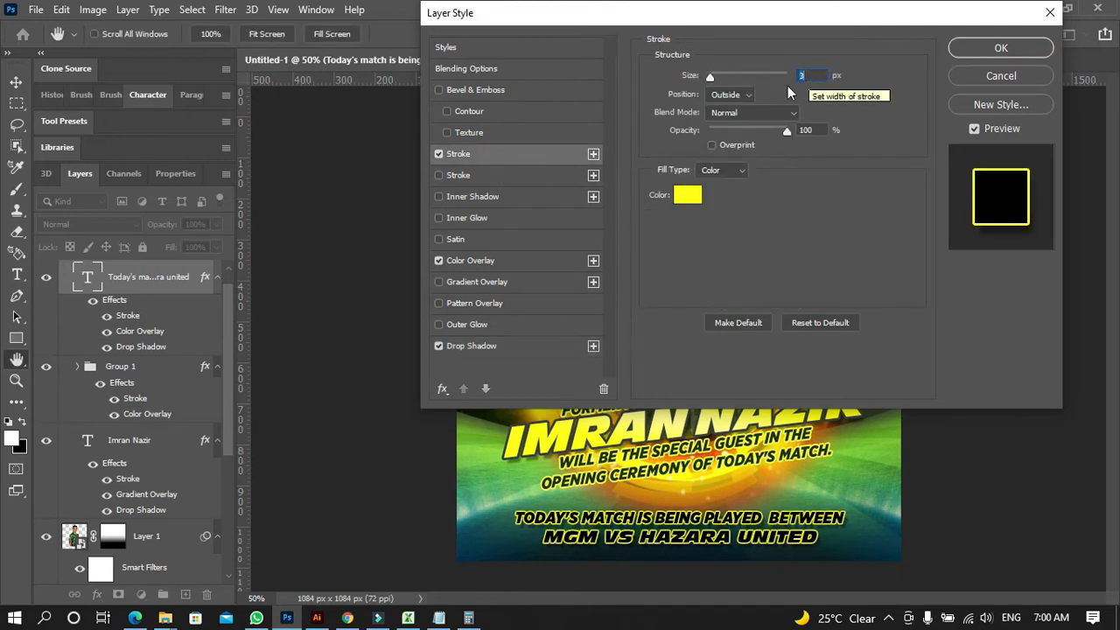
Change the announcement's Color Overlay to the yellow #ffff13 sampled from the guest name
left_click(501, 260)
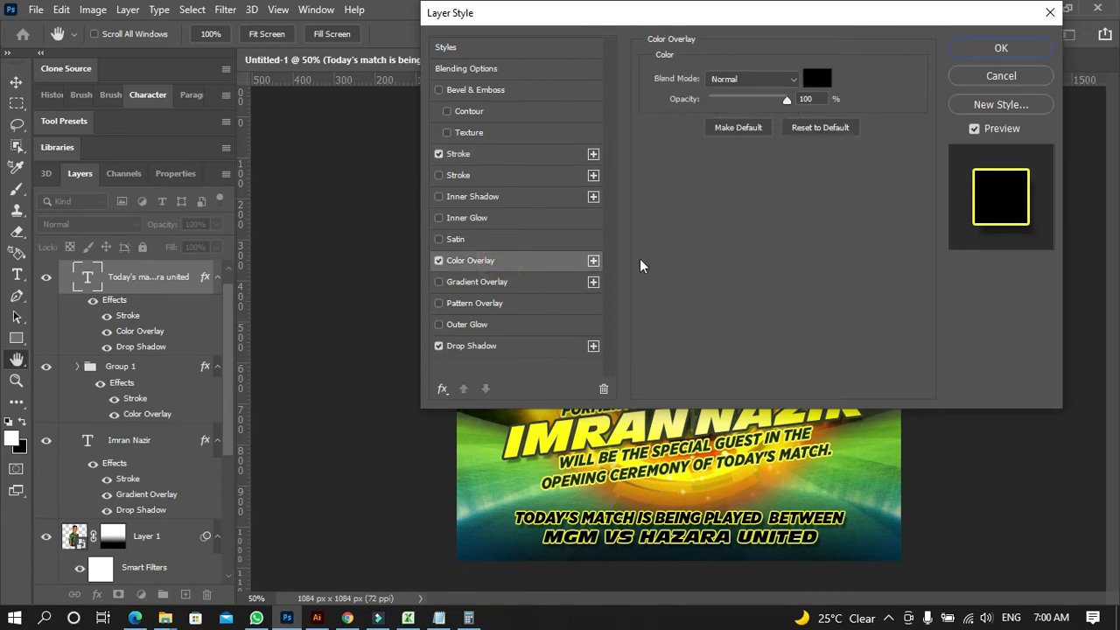
left_click(816, 78)
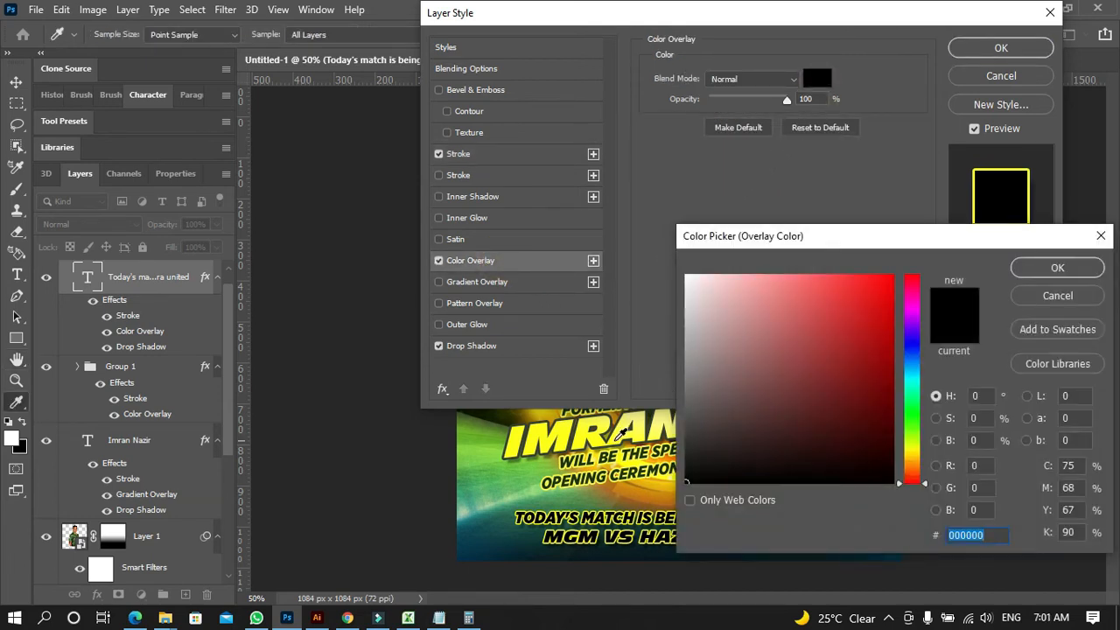
left_click(619, 435)
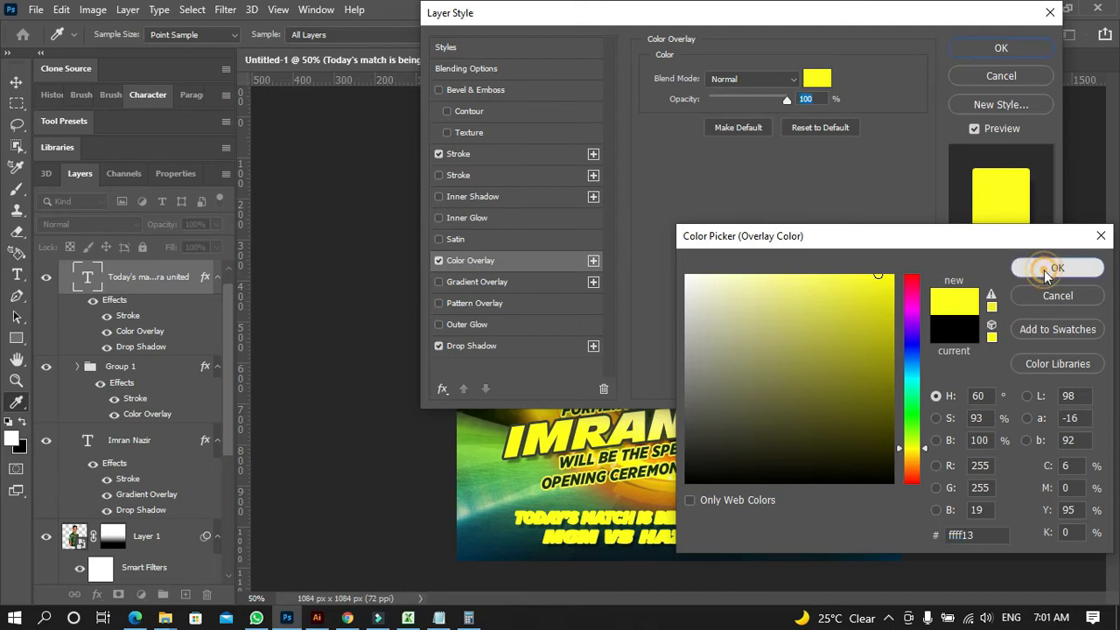
left_click(1044, 271)
Recolour the announcement's stroke to dark blue #003f5b, apply the layer style and deselect the text
left_click(538, 161)
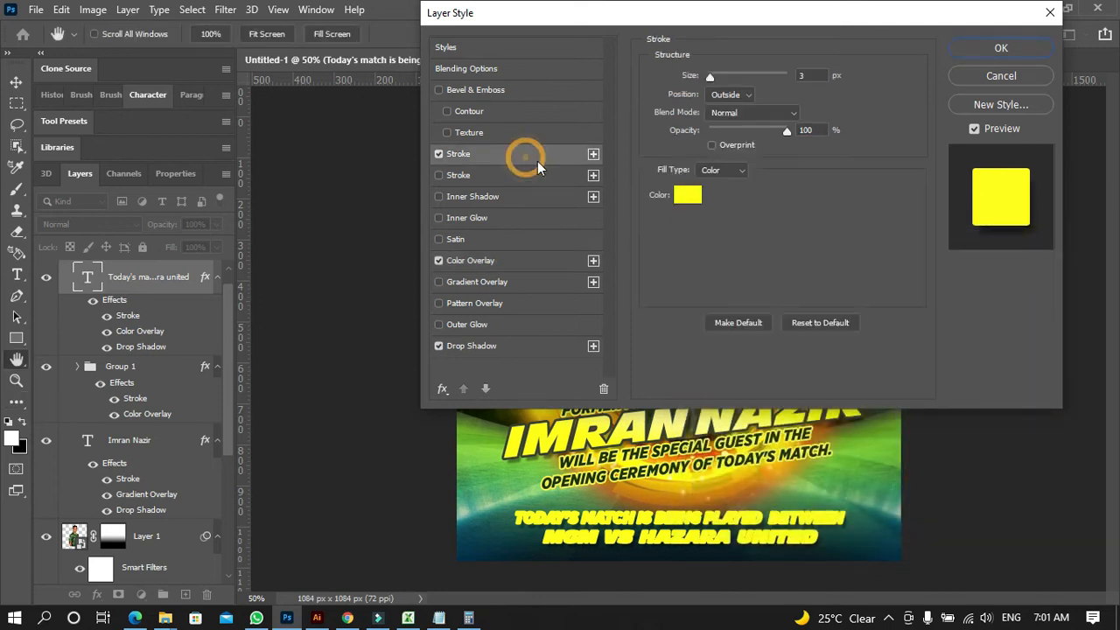
left_click(691, 208)
left_click(483, 551)
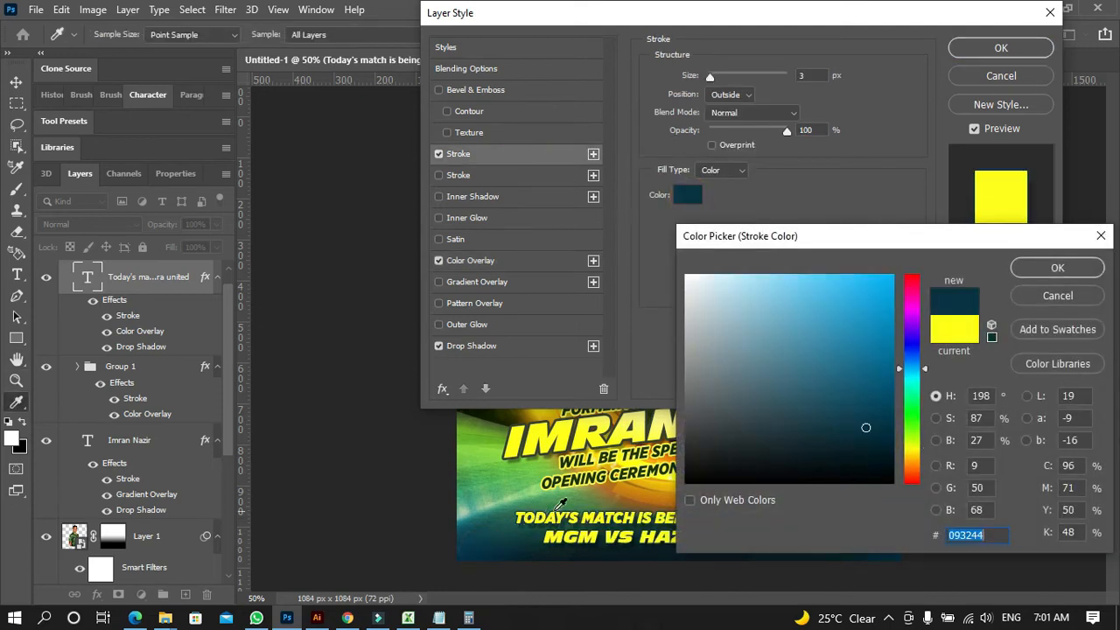
mouse_move(868, 369)
left_mouse_down()
mouse_move(869, 358)
mouse_move(900, 409)
left_mouse_up()
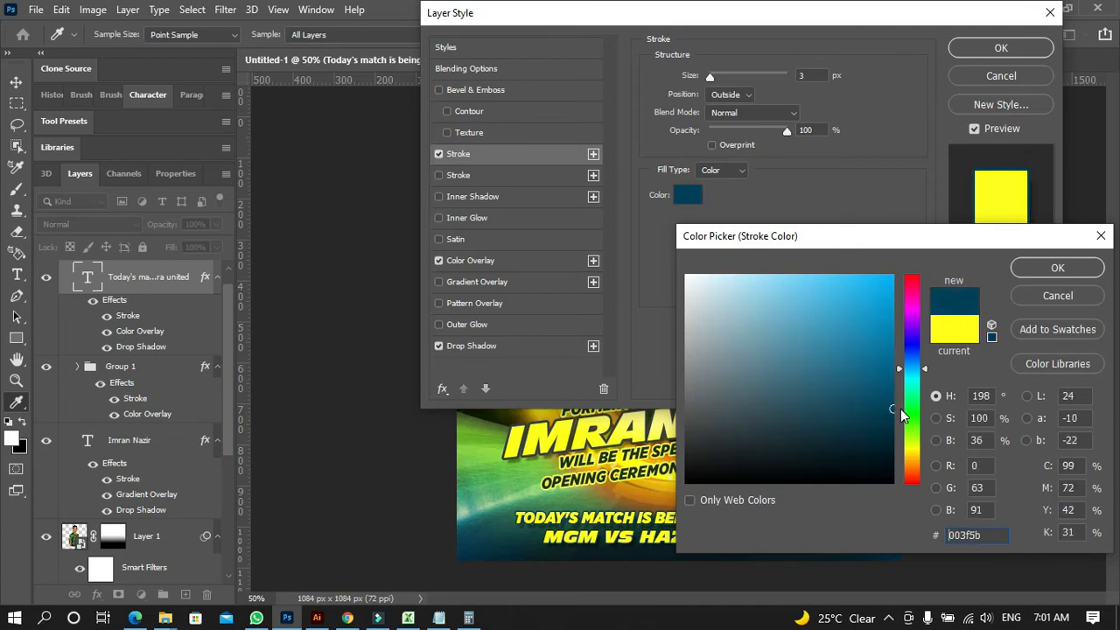
left_click(1046, 267)
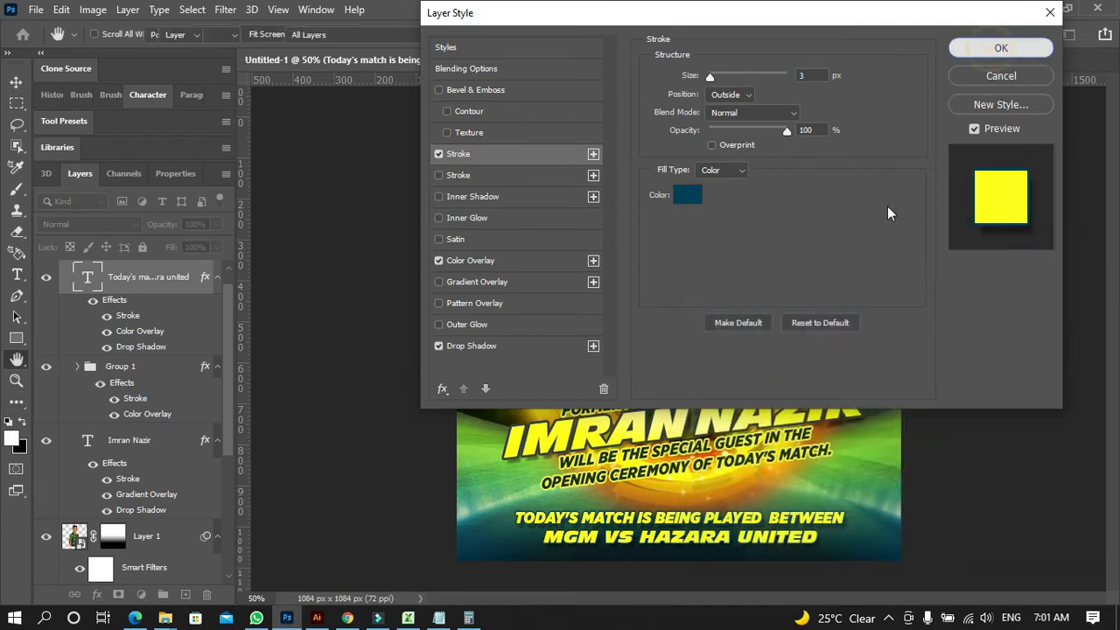
left_click(1001, 48)
left_click(971, 317)
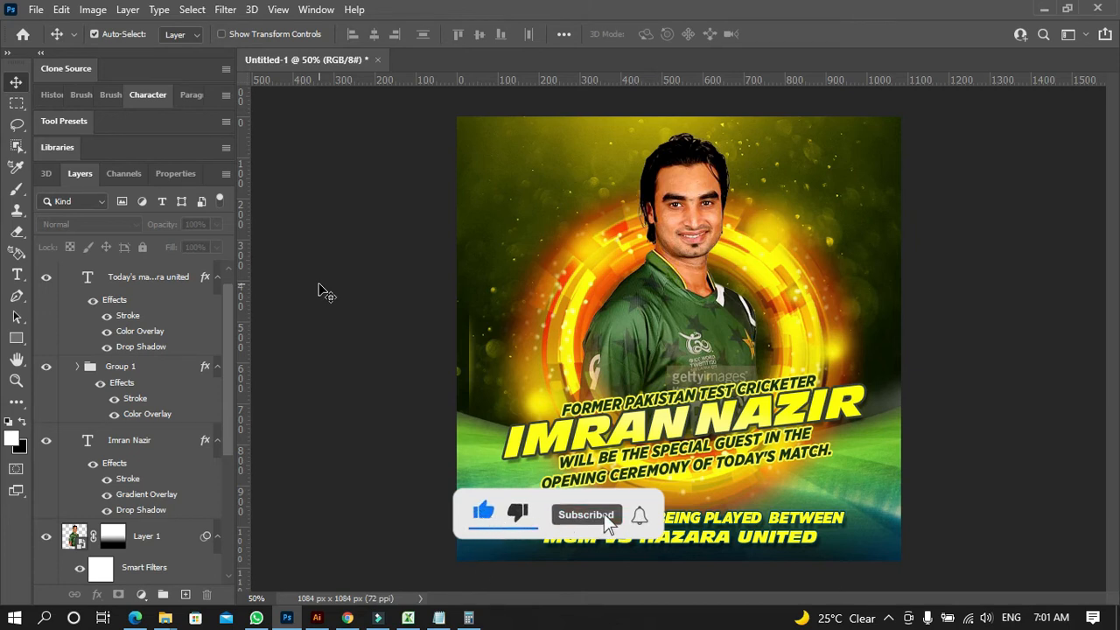
left_click(321, 247)
left_click(36, 10)
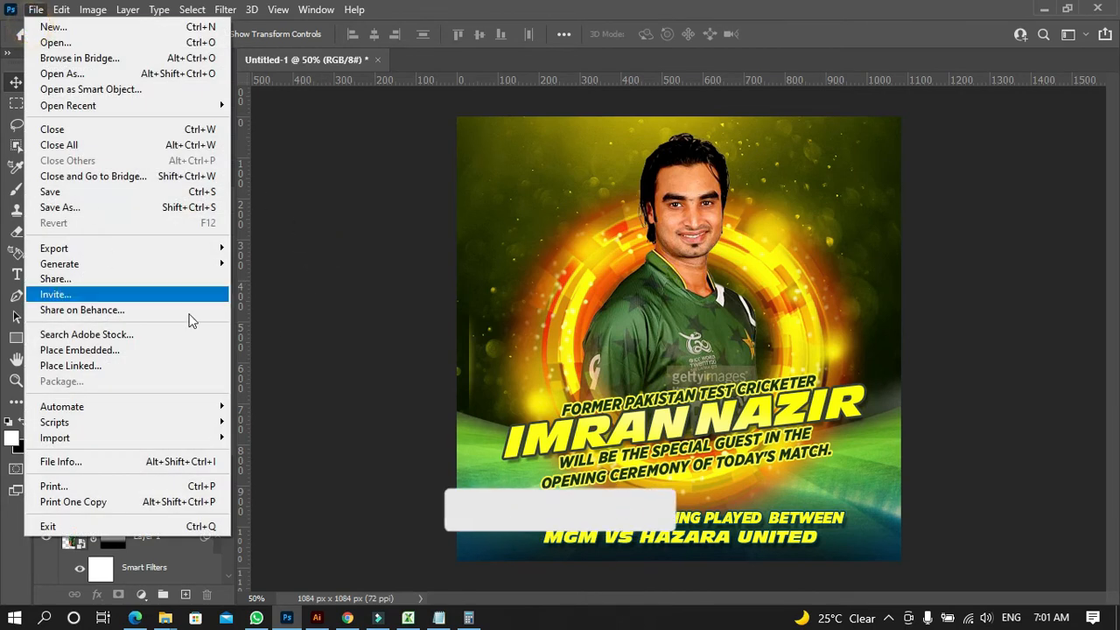
left_click(283, 320)
Place the embedded Zalmi Event Logo from the ZSL S2 Logo folder above Group 2, scaled to 12.78% in the poster's upper-left corner
scroll(155, 367, "up", 1)
left_click(135, 271)
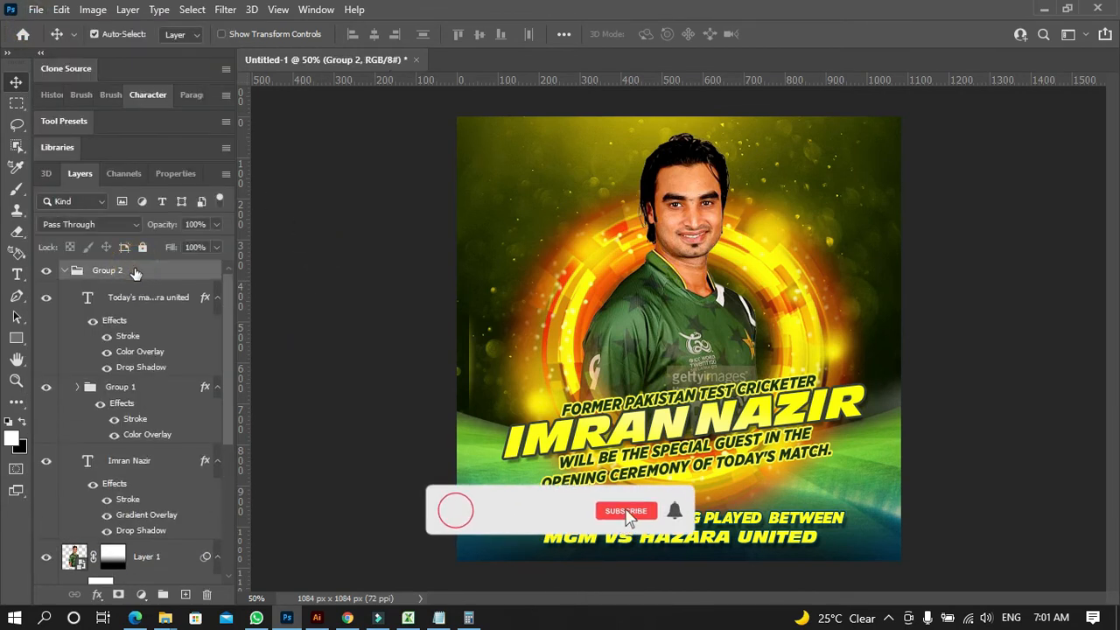
left_click(39, 10)
left_click(79, 353)
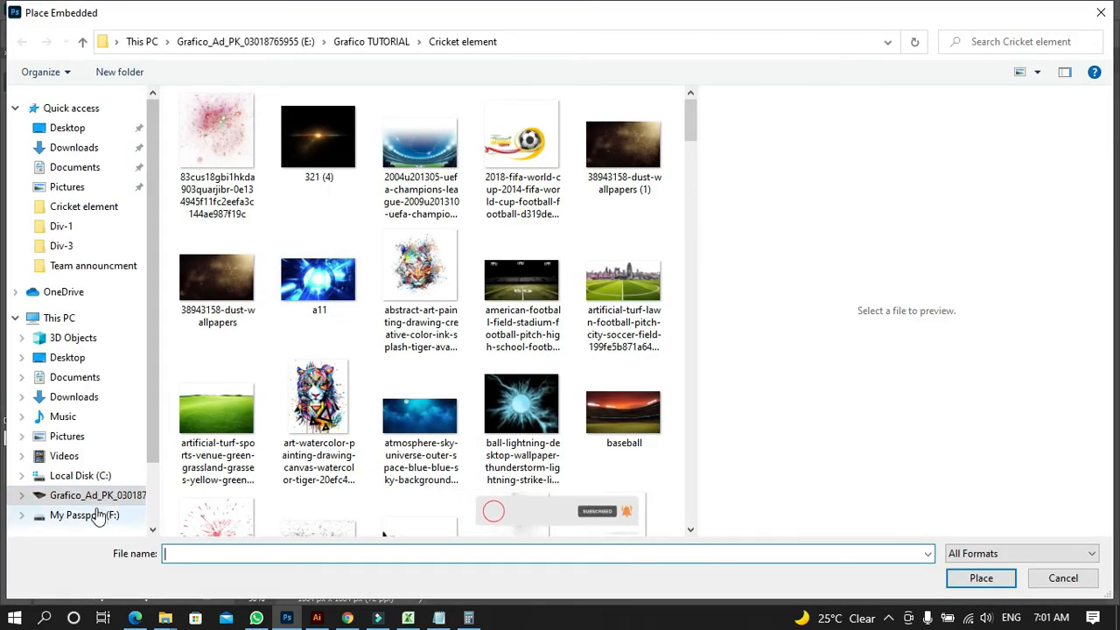
left_click(84, 514)
double_click(229, 412)
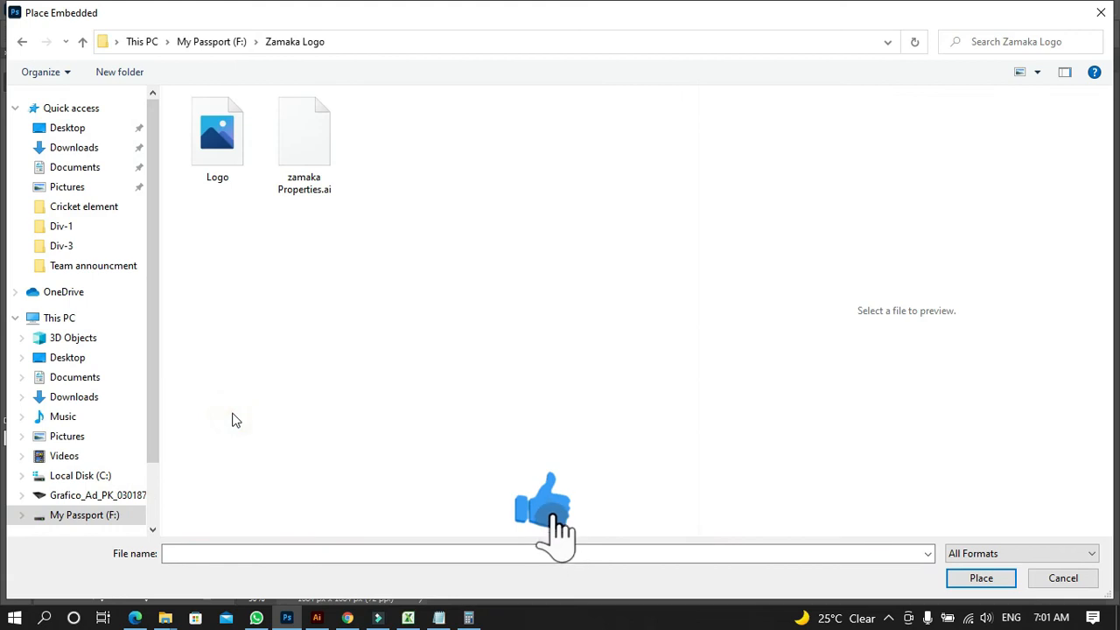
left_click(215, 145)
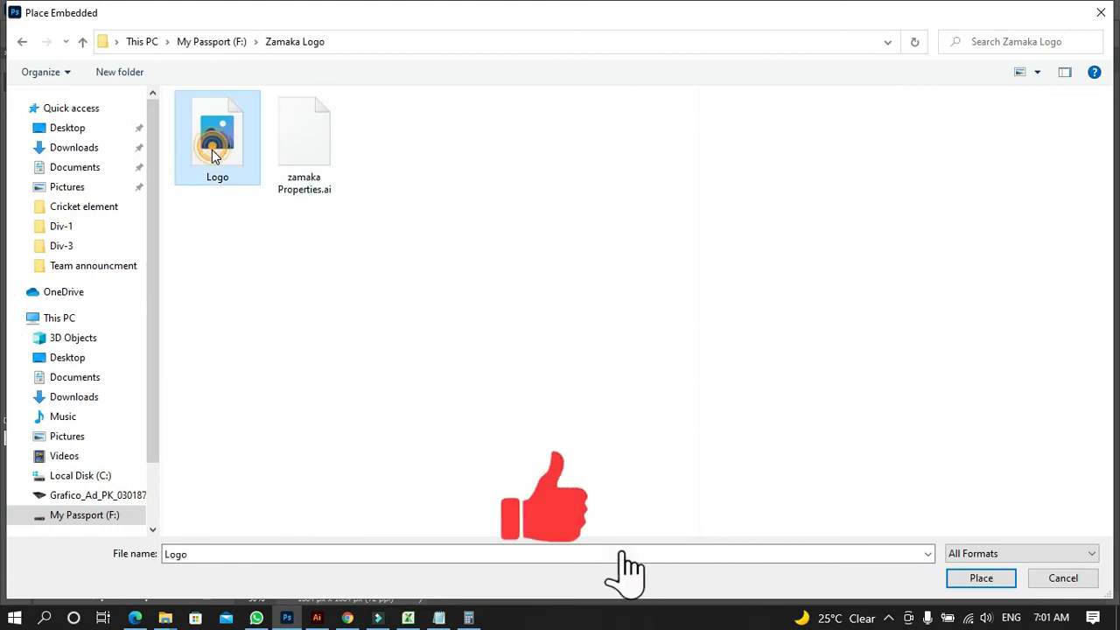
left_click(219, 41)
double_click(234, 395)
left_click(210, 412)
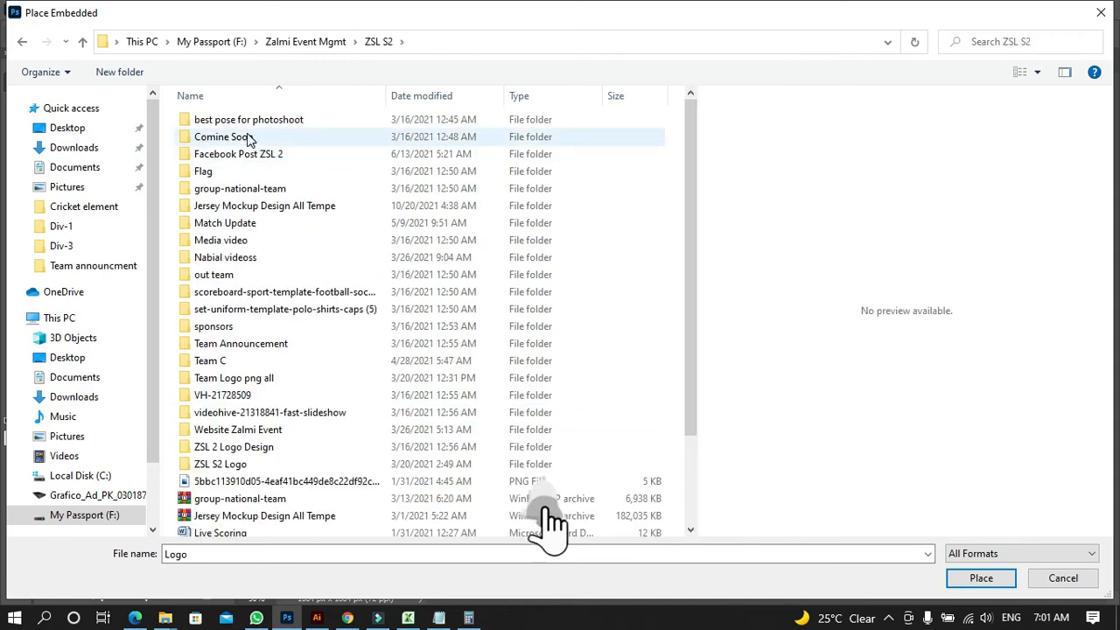
double_click(220, 464)
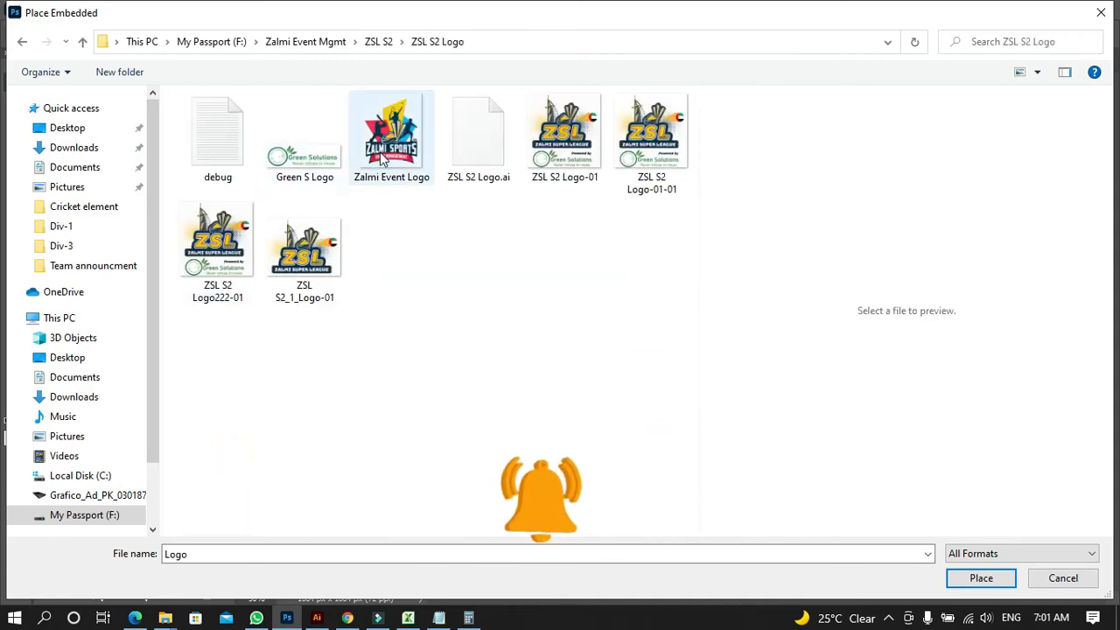
double_click(380, 144)
left_click_drag(809, 493, 496, 165)
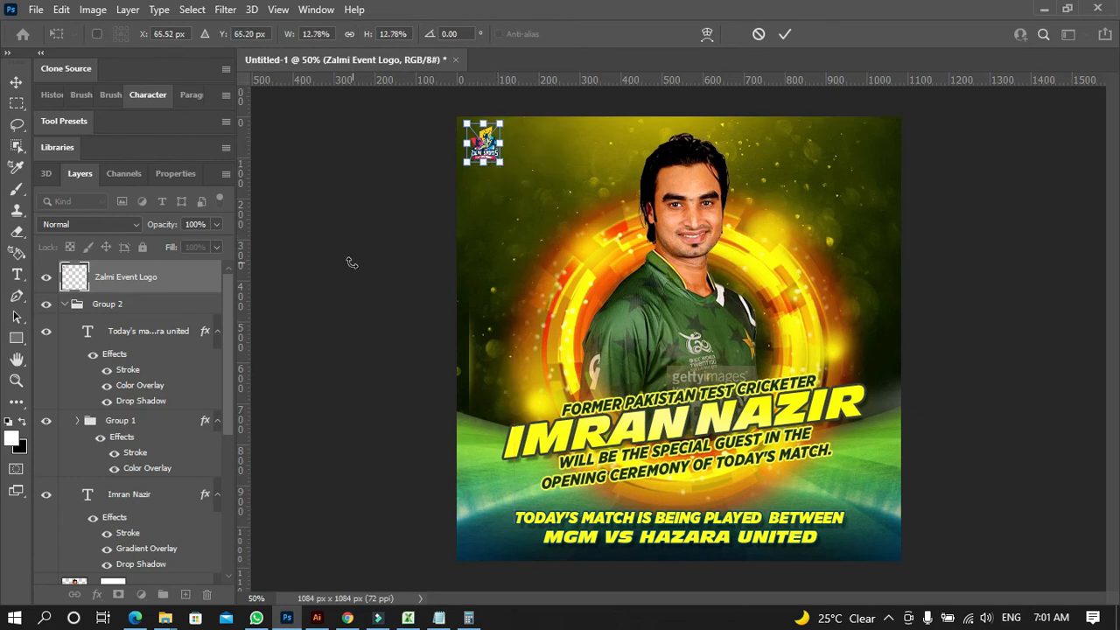
key("Return")
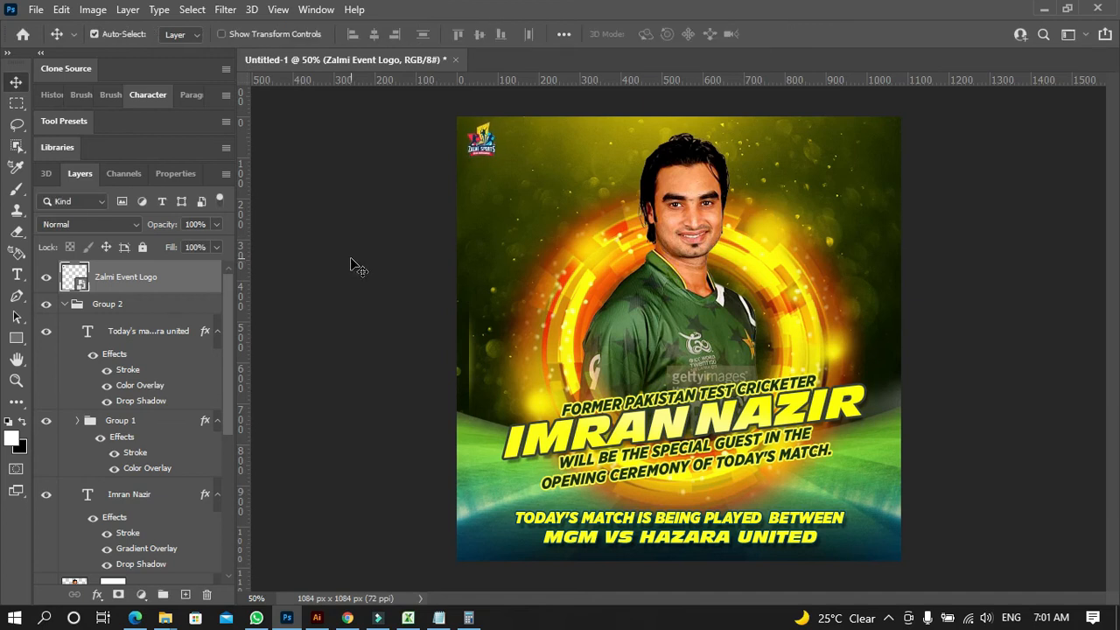
Place the embedded B Champions Trophy Logo Design-06-06 from the B Division Logo folder, scaled to 10.51% in the poster's upper-right corner, and deselect it
left_click(44, 11)
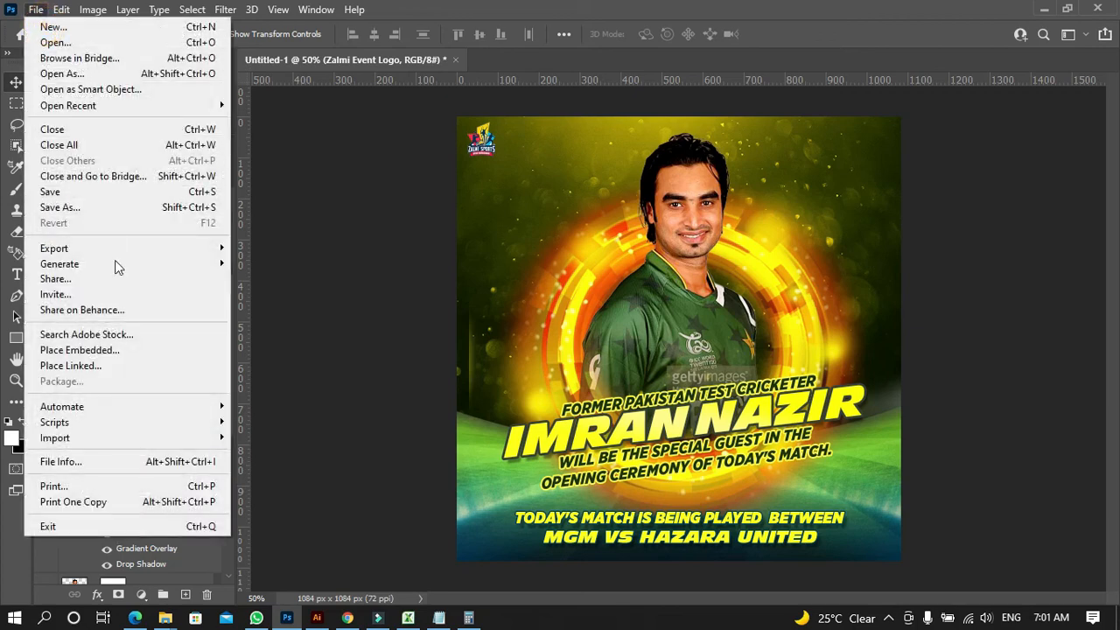
left_click(114, 350)
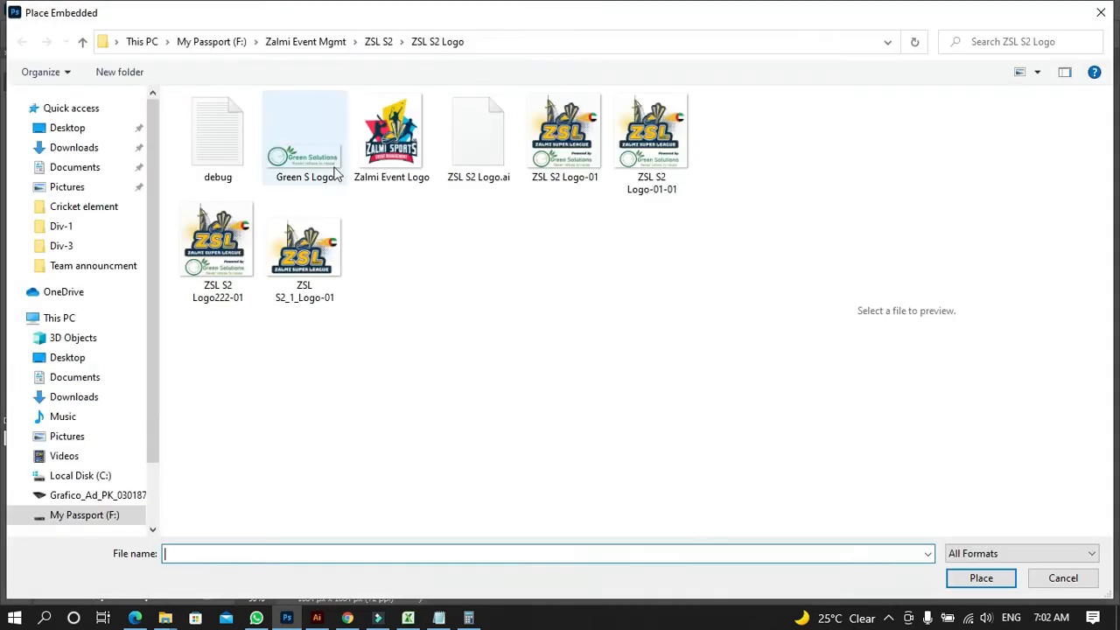
left_click(225, 42)
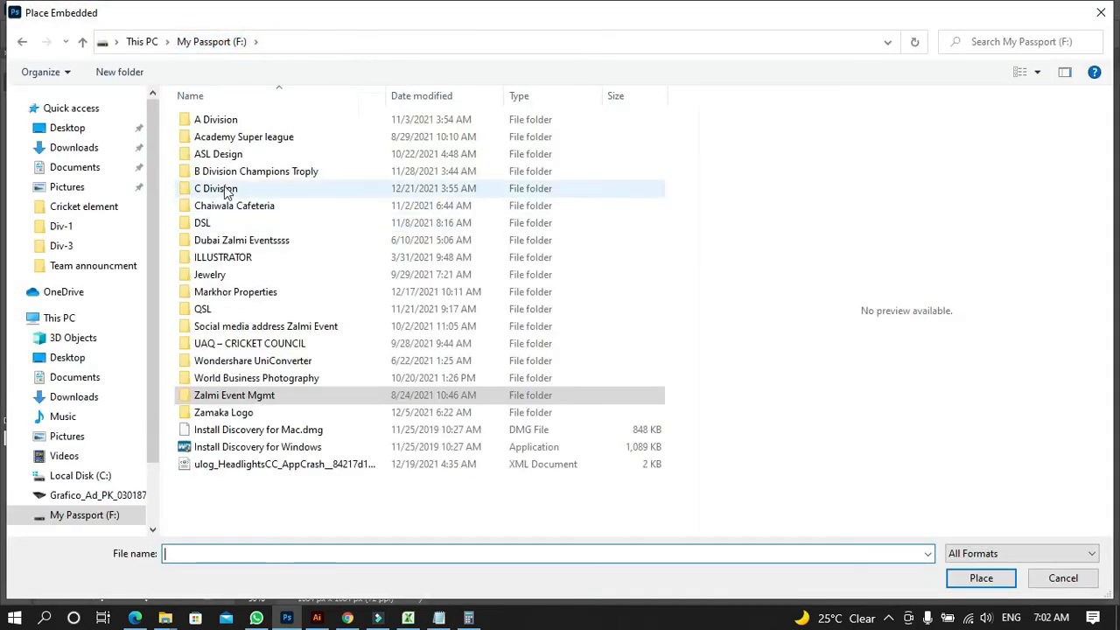
double_click(220, 171)
double_click(242, 123)
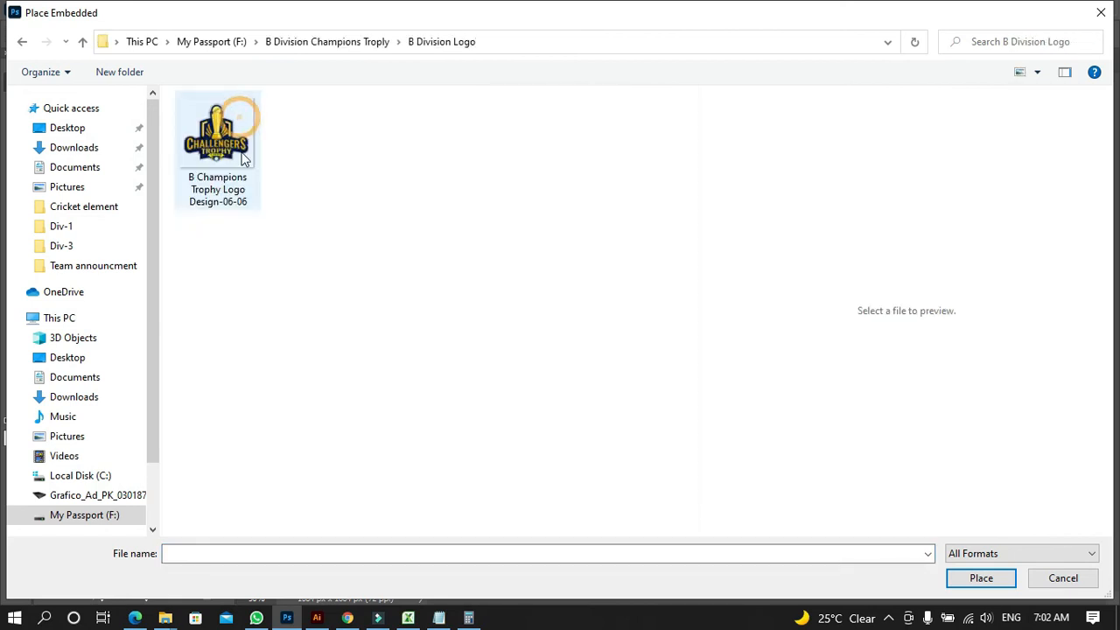
double_click(236, 157)
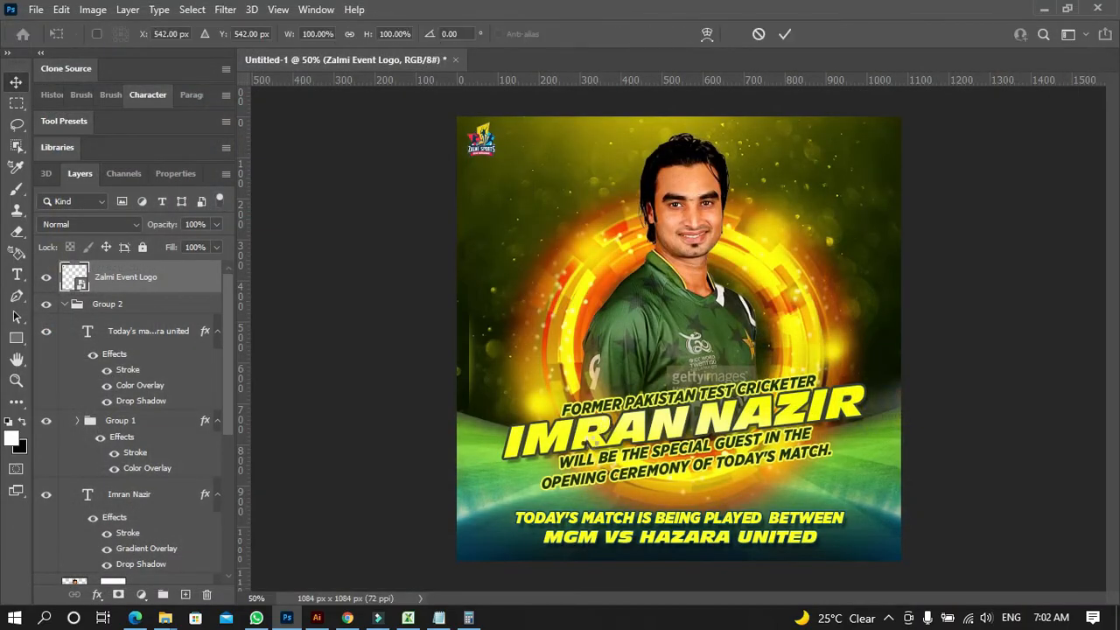
left_click_drag(493, 514, 856, 246)
mouse_move(851, 185)
left_mouse_down()
mouse_move(878, 142)
mouse_move(855, 168)
left_mouse_up()
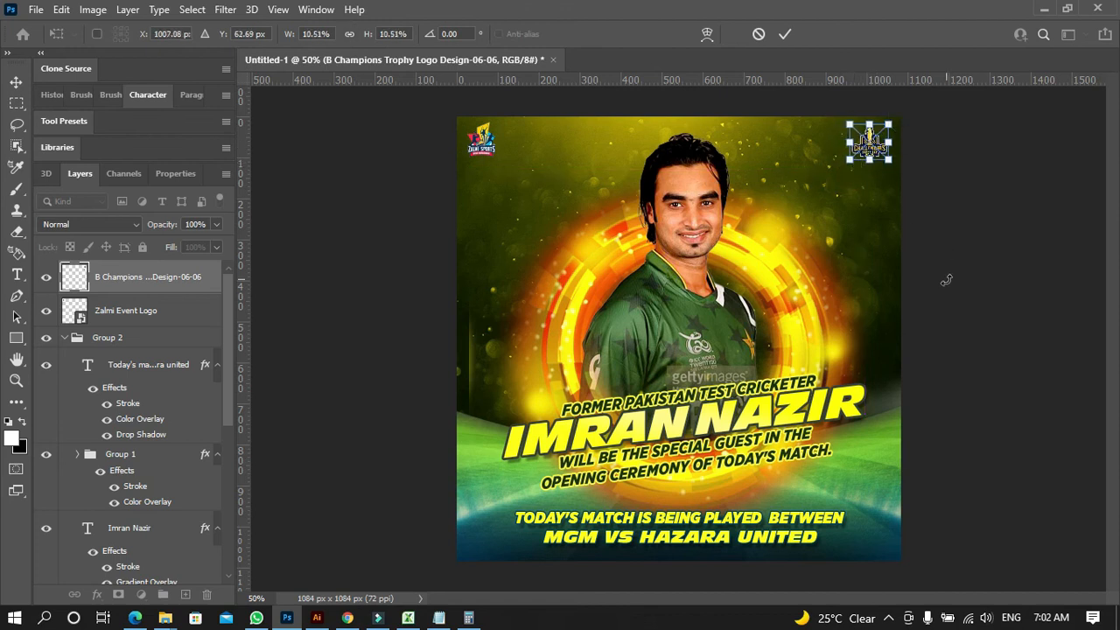
key("Return")
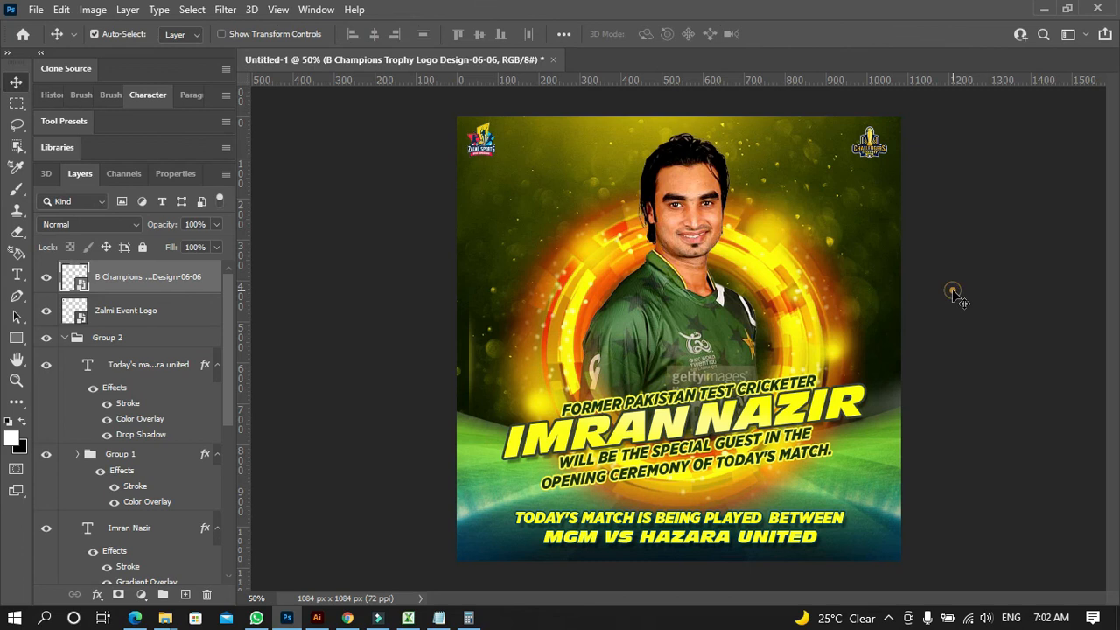
left_click(366, 290)
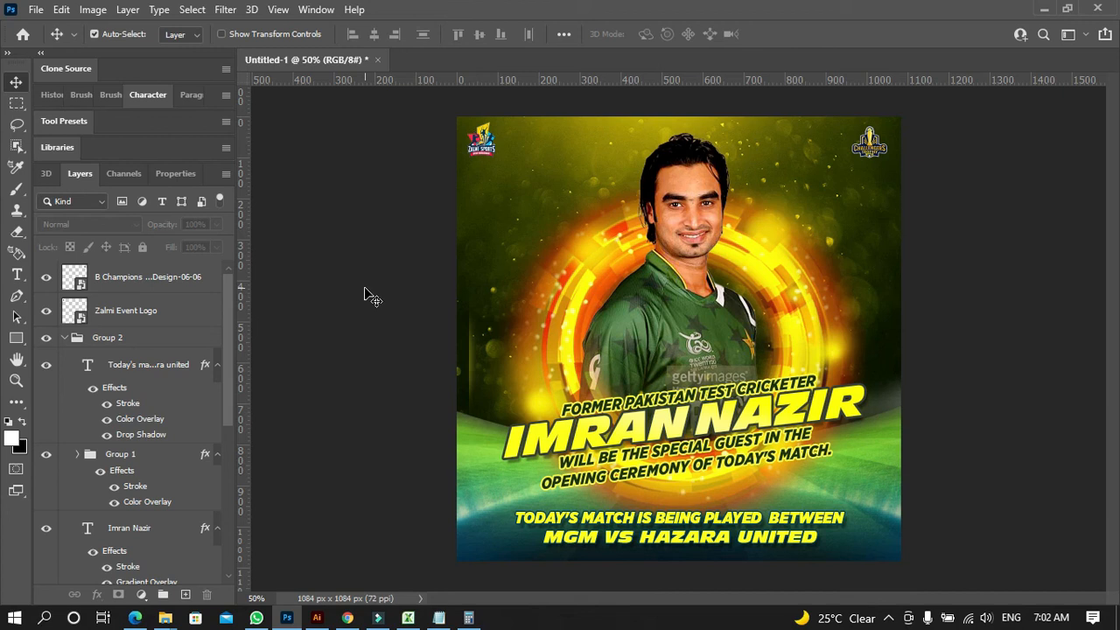
left_click(363, 273)
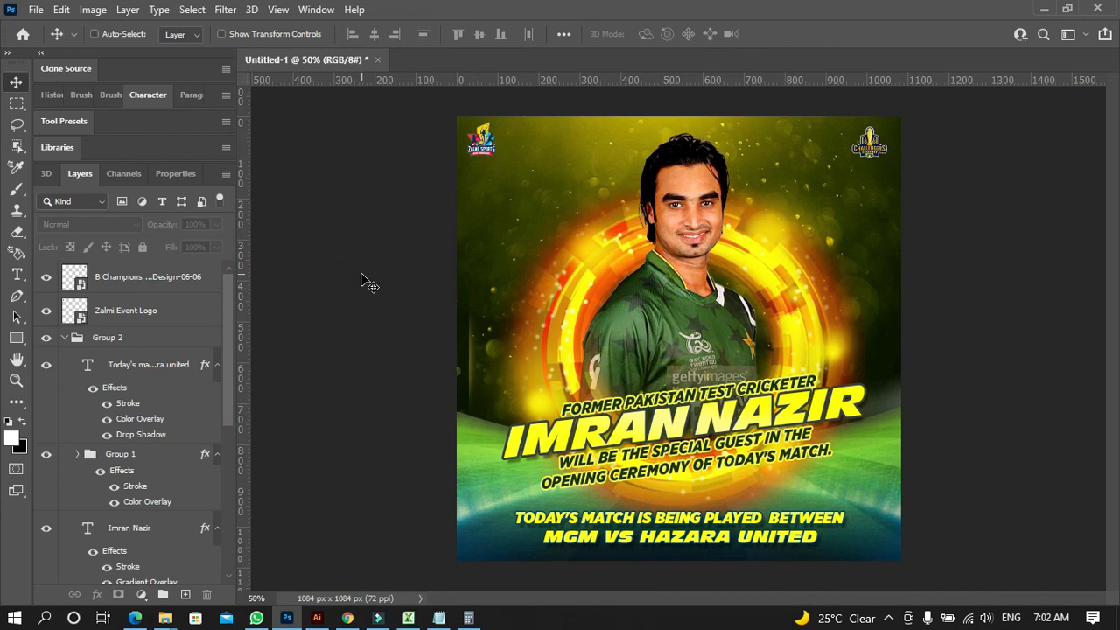